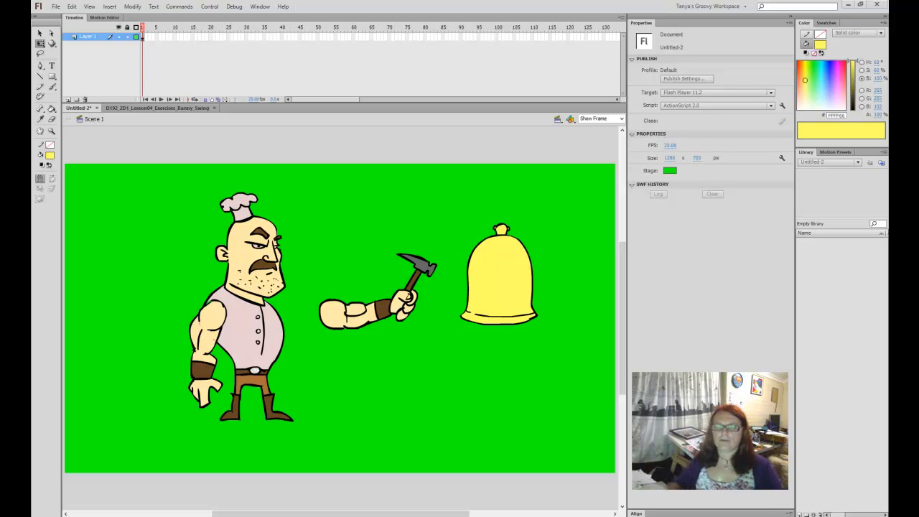
Convert the man's drawing to a Graphic symbol named D192_2D1_Ex_Arcs_Man with centre registration.
{"action": "left_click_drag", "start_coordinate": [105, 163], "coordinate": [293, 473]}
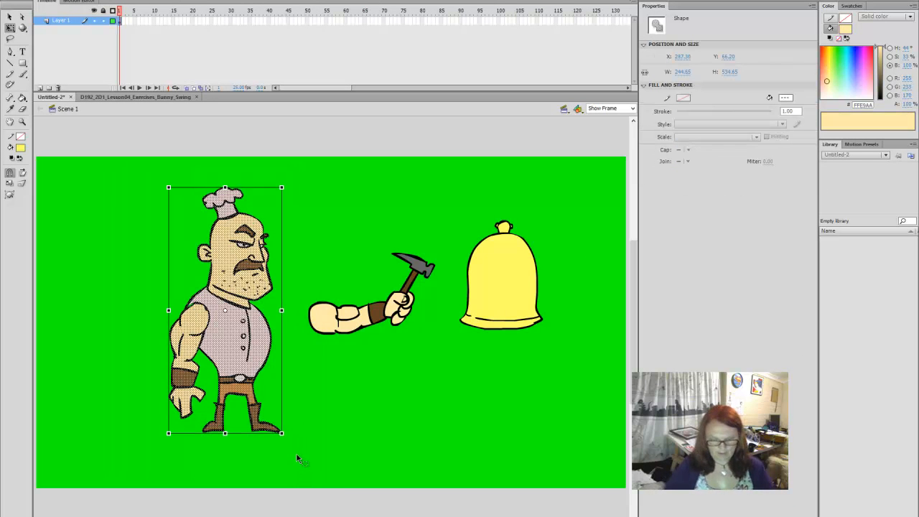
{"action": "key", "text": "F8"}
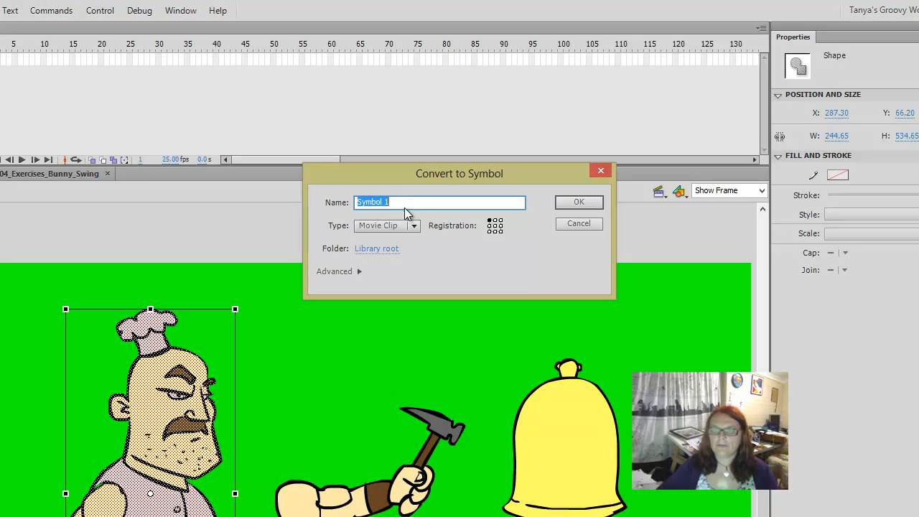
{"action": "left_click", "coordinate": [384, 225]}
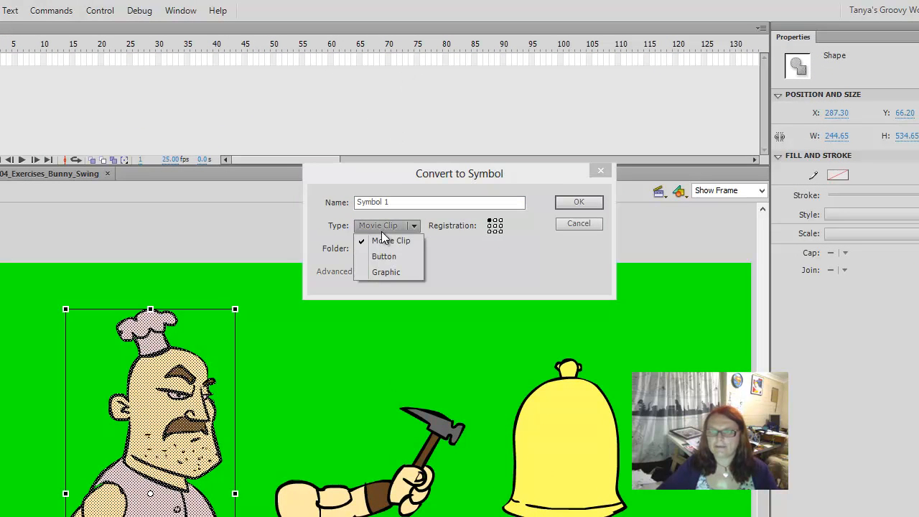
{"action": "left_click", "coordinate": [383, 273]}
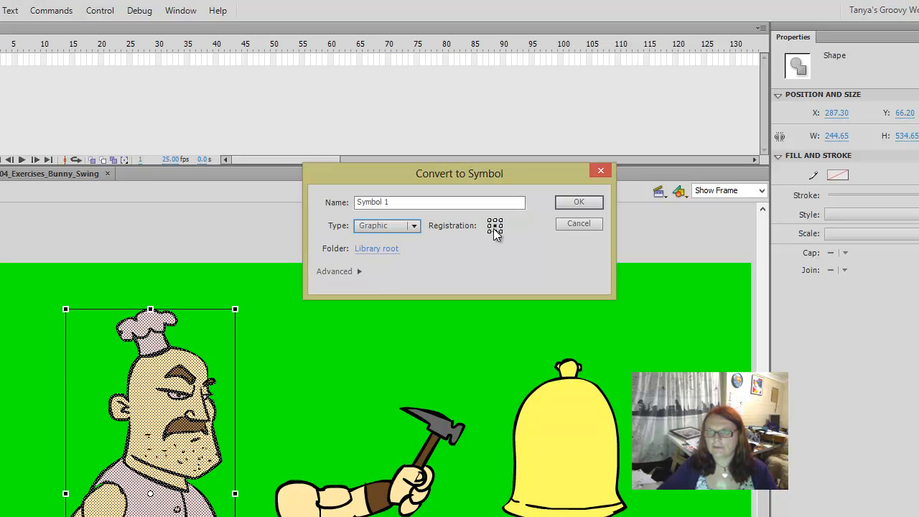
{"action": "left_click_drag", "start_coordinate": [405, 202], "coordinate": [234, 206]}
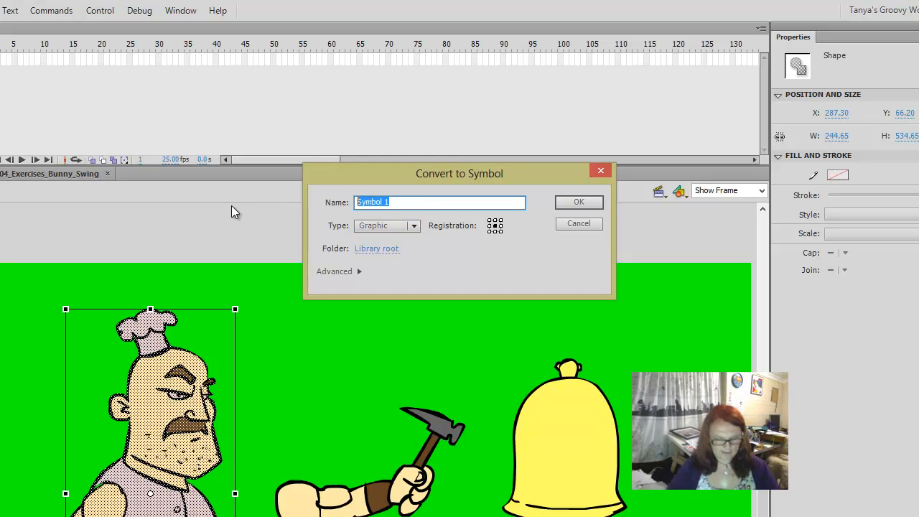
{"action": "type", "text": "D192"}
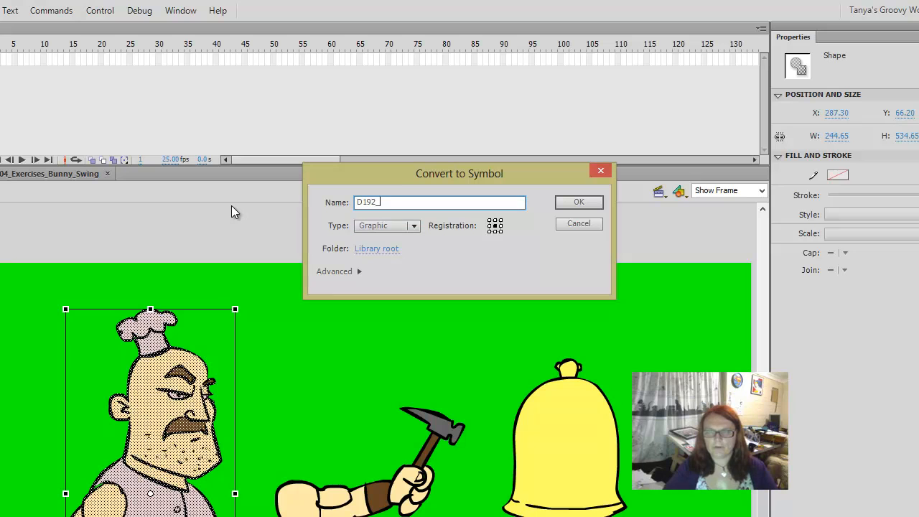
{"action": "type", "text": "_2D"}
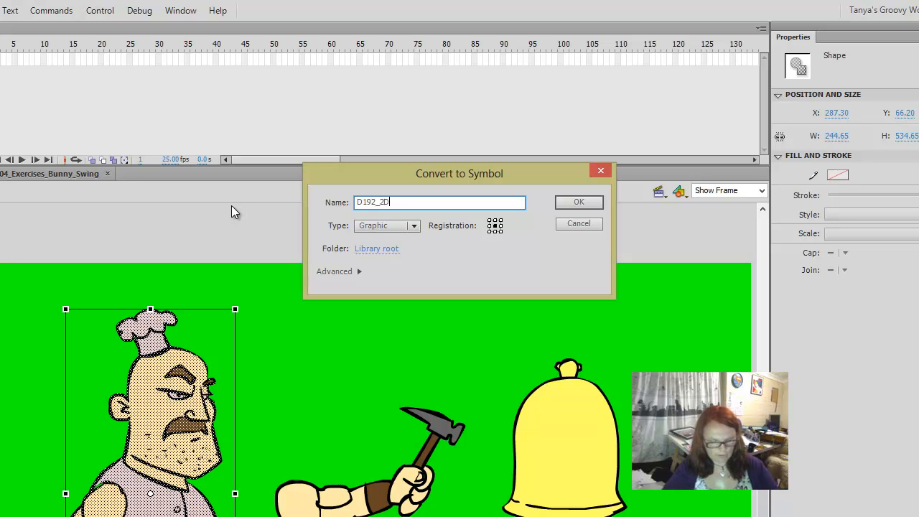
{"action": "type", "text": "1_Ex"}
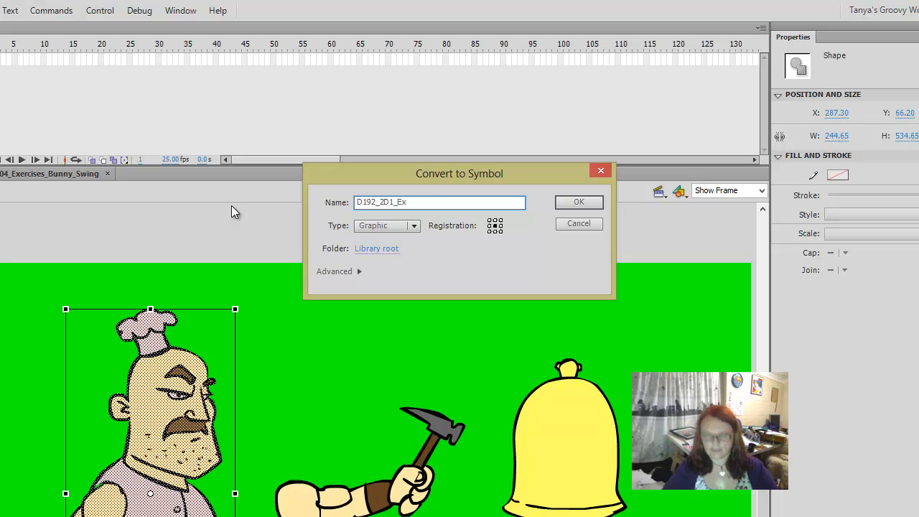
{"action": "type", "text": "_Arcs"}
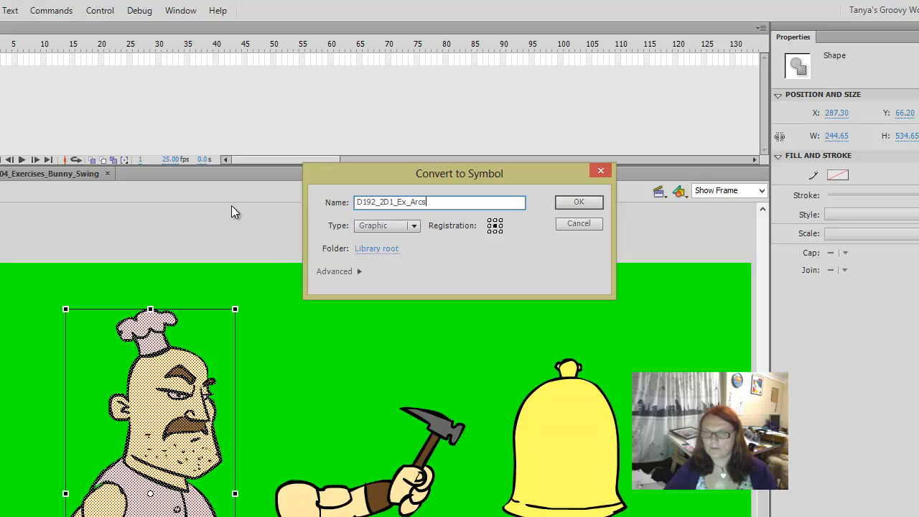
{"action": "type", "text": "_"}
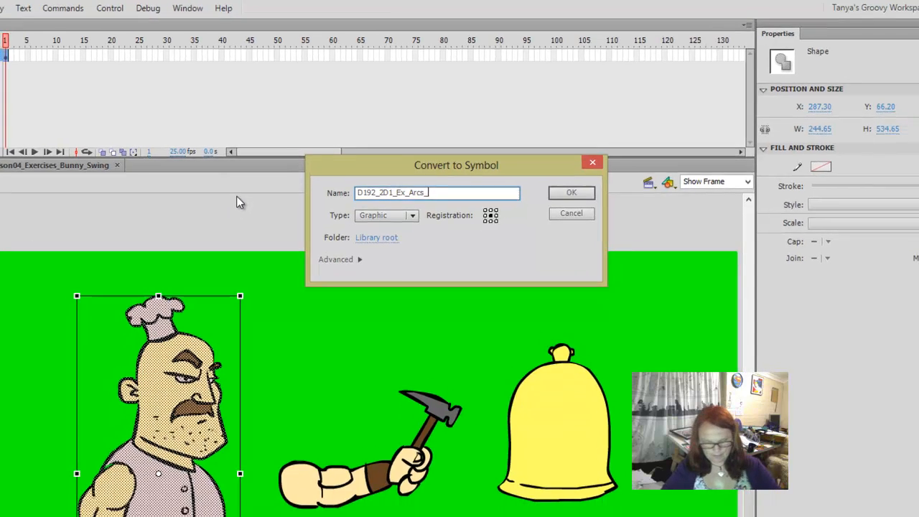
{"action": "type", "text": "Man"}
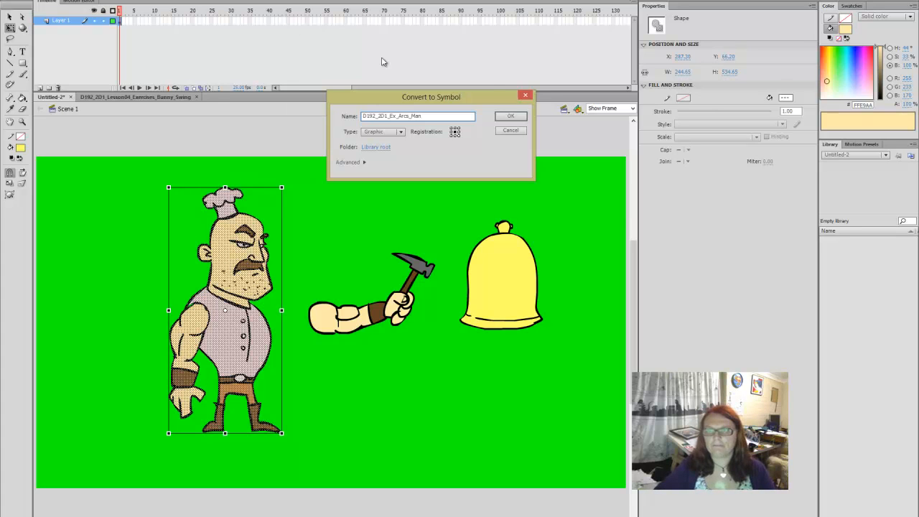
{"action": "left_click", "coordinate": [507, 116]}
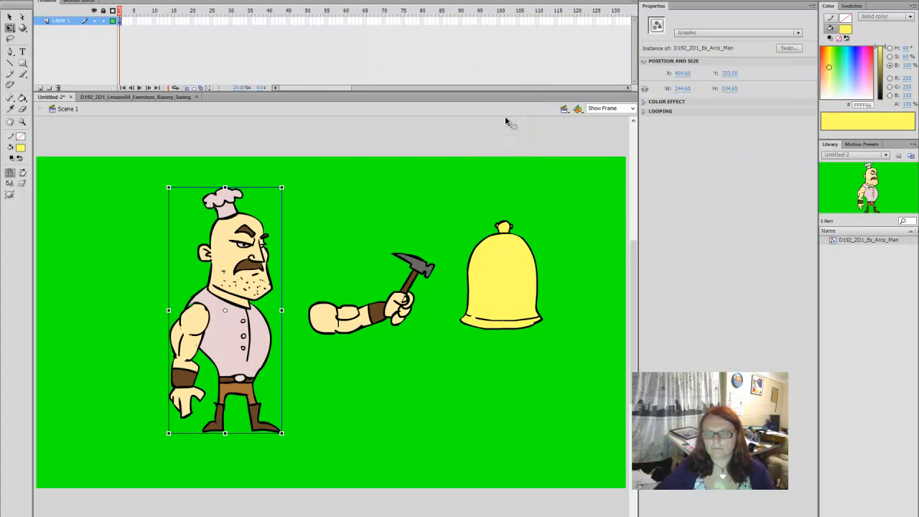
Convert the arm holding the hammer to a Graphic symbol named D192_2D1_Ex_Arcs_Hammer.
{"action": "left_click_drag", "start_coordinate": [294, 215], "coordinate": [440, 373]}
{"action": "key", "text": "F8"}
{"action": "type", "text": "D192"}
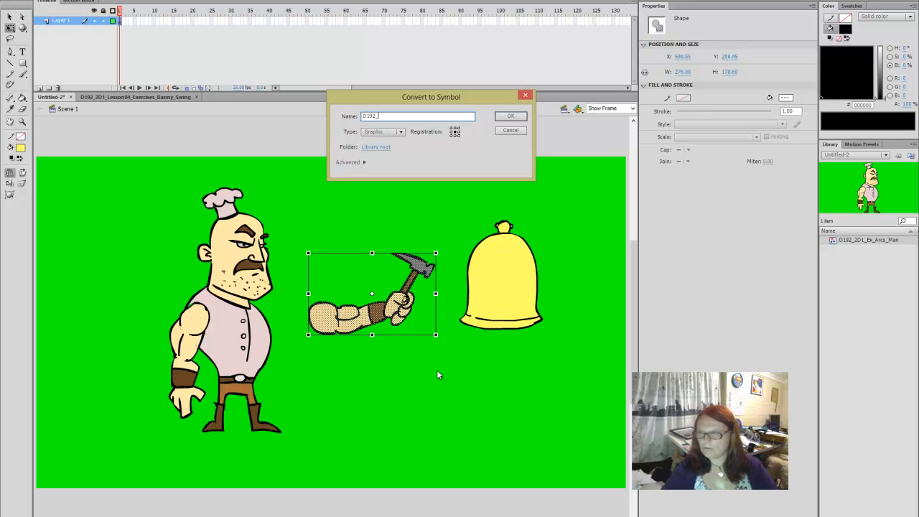
{"action": "type", "text": "_2D1_Ex_Arcs_"}
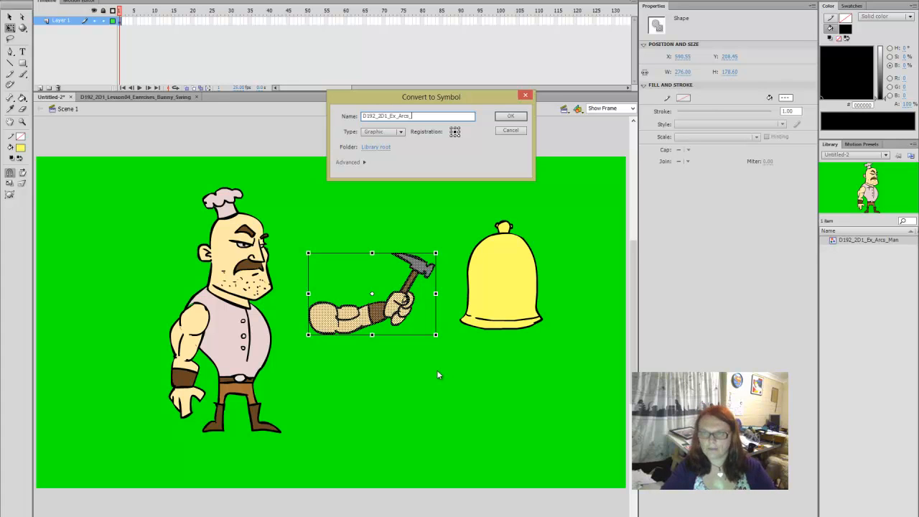
{"action": "type", "text": "mmer"}
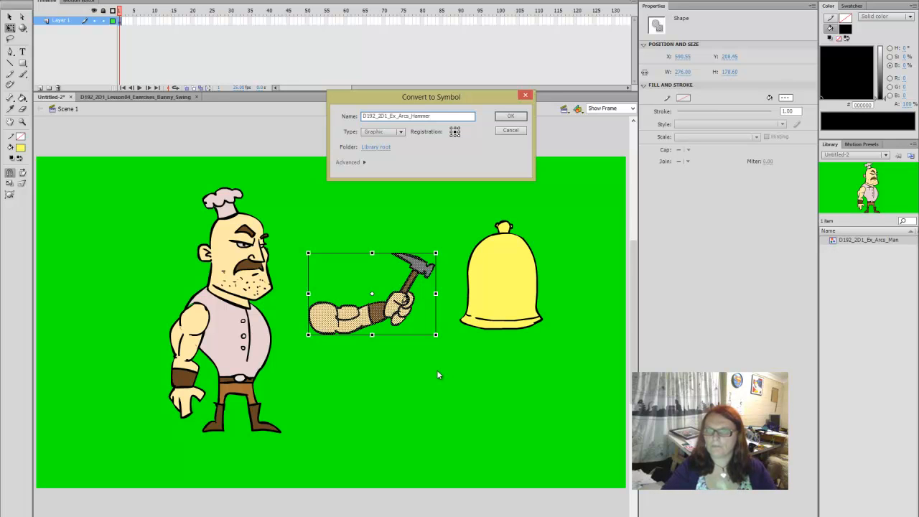
{"action": "key", "text": "Return"}
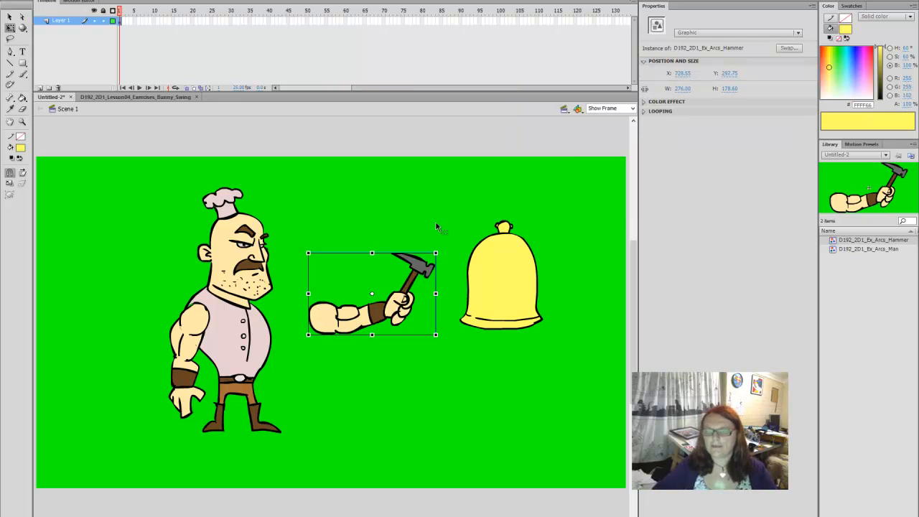
Convert the yellow bell drawing to a Graphic symbol named D192_2D1_Ex_Arcs_Bell.
{"action": "left_click_drag", "start_coordinate": [445, 204], "coordinate": [589, 388]}
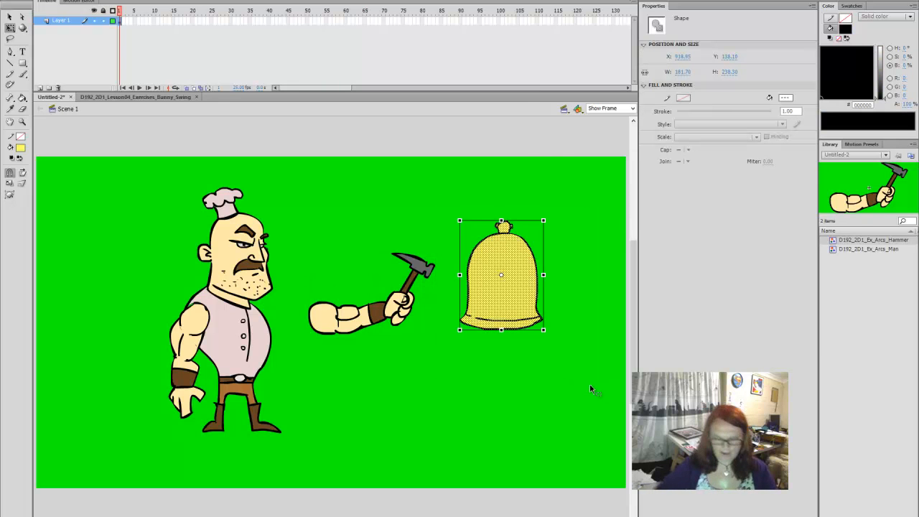
{"action": "key", "text": "F8"}
{"action": "type", "text": "D1"}
{"action": "key", "text": "BackSpace"}
{"action": "key", "text": "BackSpace"}
{"action": "type", "text": "D1"}
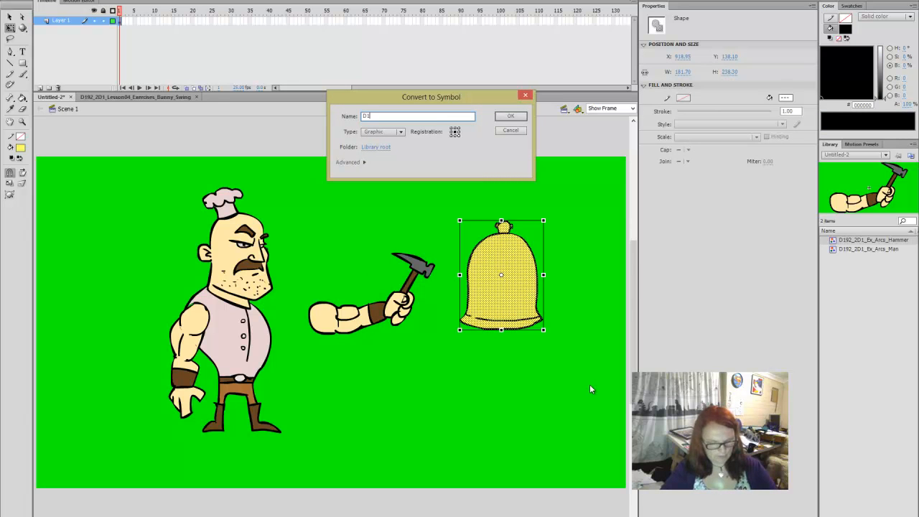
{"action": "type", "text": "92_2D1_"}
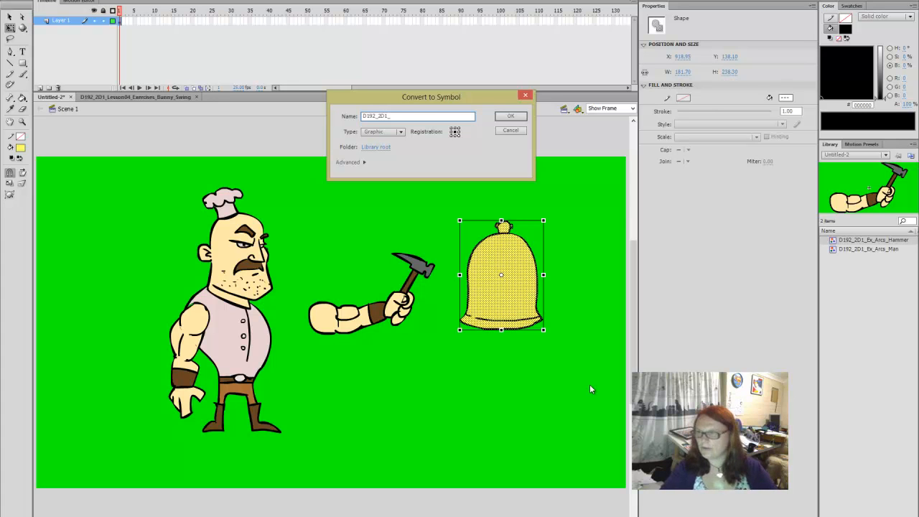
{"action": "type", "text": "Ex"}
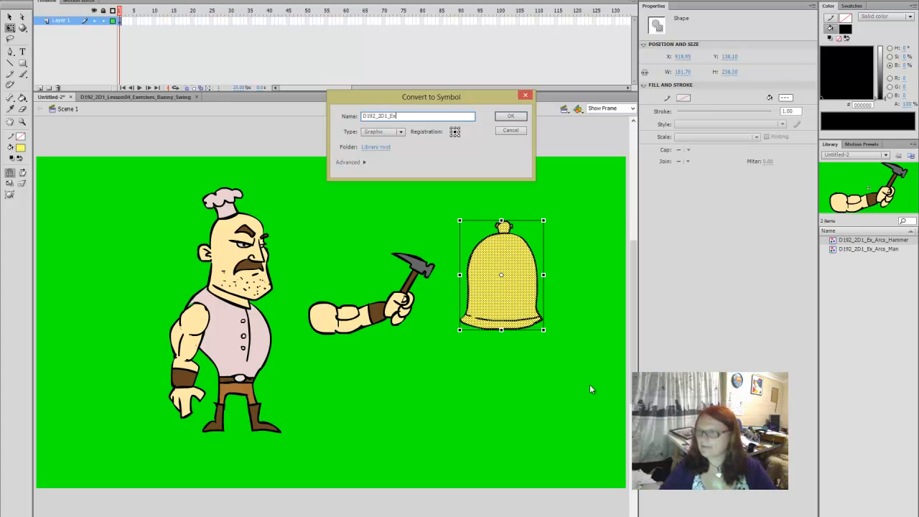
{"action": "type", "text": "_Arcs_"}
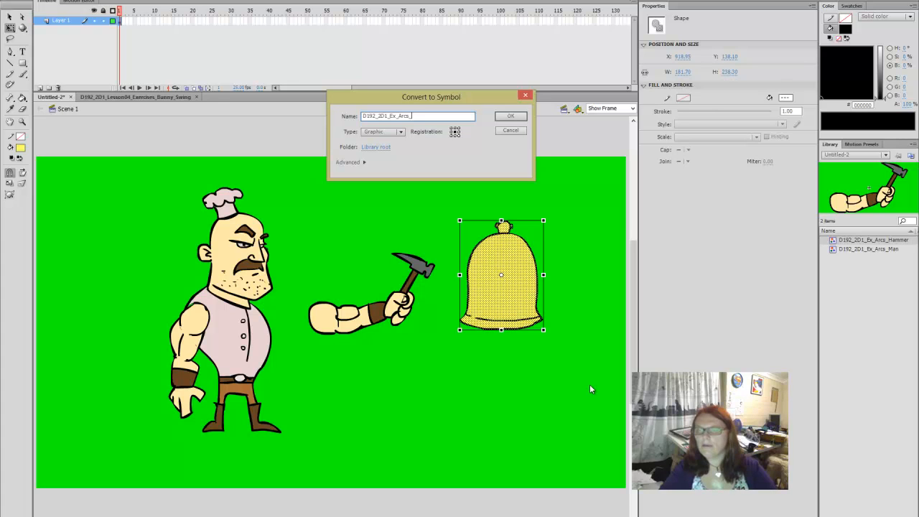
{"action": "type", "text": "Bell"}
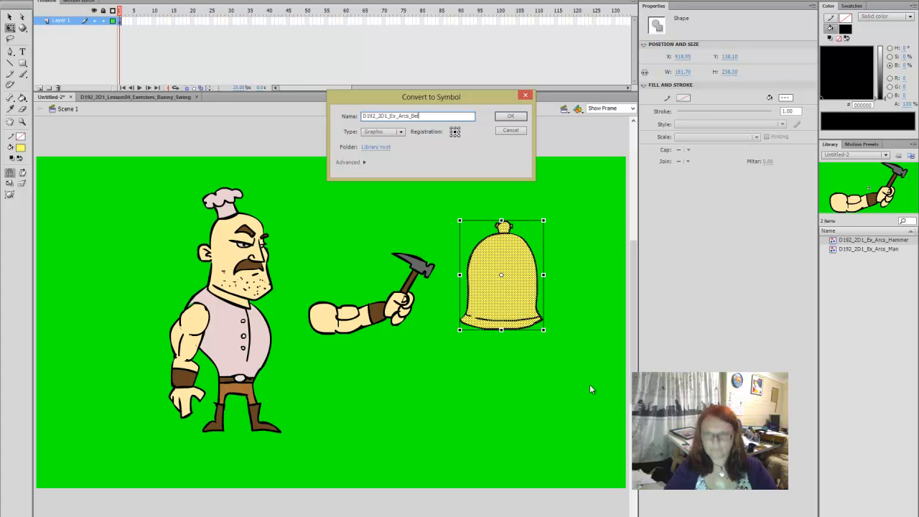
{"action": "key", "text": "Return"}
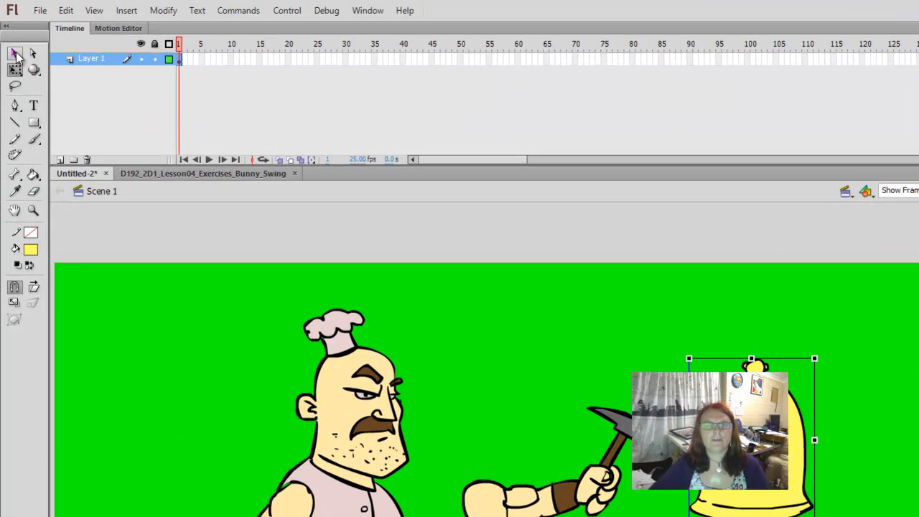
Move the bell's transformation point to the knob at its top using Free Transform.
{"action": "left_click", "coordinate": [15, 54]}
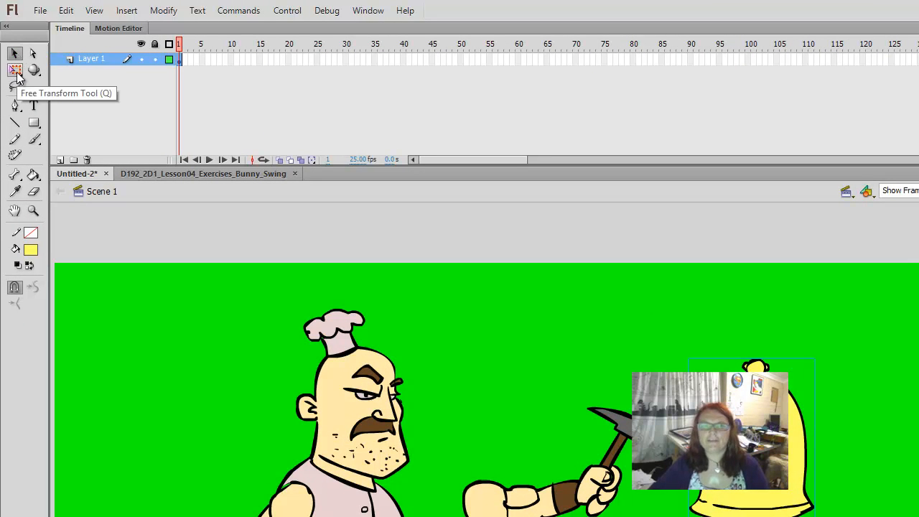
{"action": "left_click", "coordinate": [19, 77]}
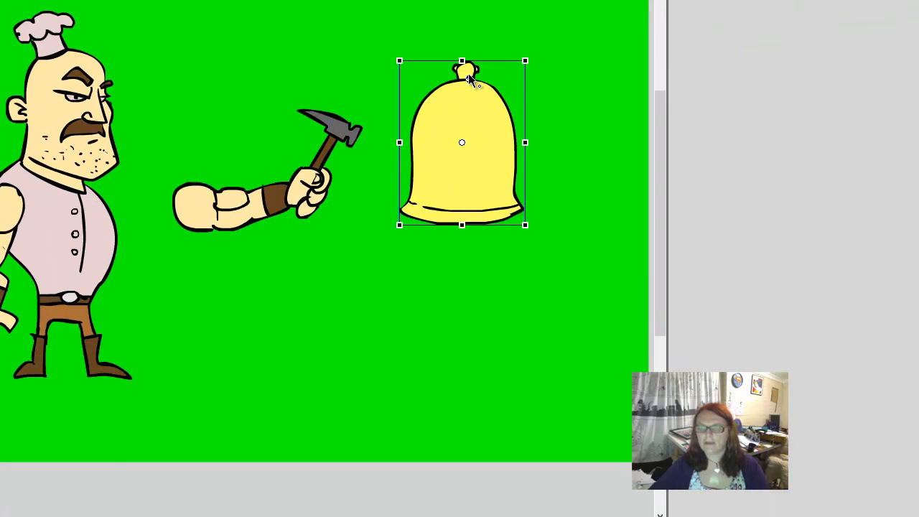
{"action": "left_click_drag", "start_coordinate": [456, 69], "coordinate": [457, 70]}
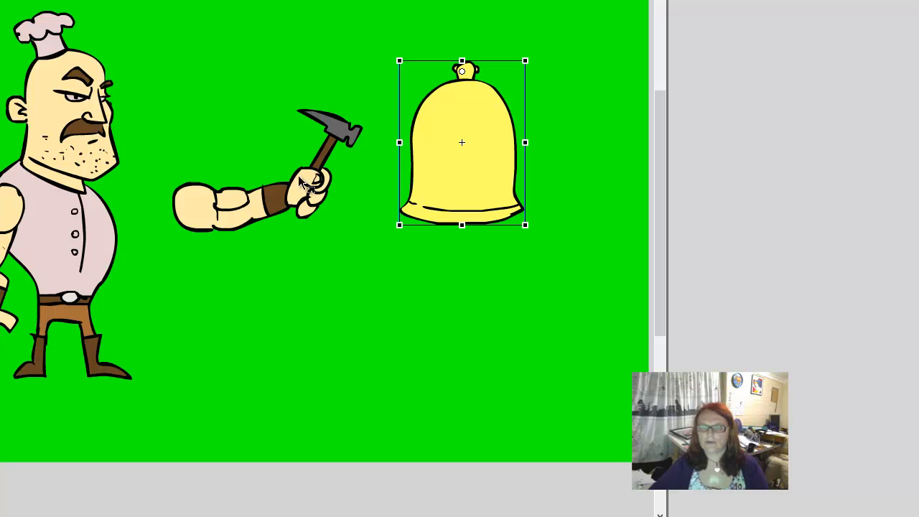
Move the hammer arm's transformation point to the shoulder end and the man's to between his feet.
{"action": "left_click", "coordinate": [296, 201]}
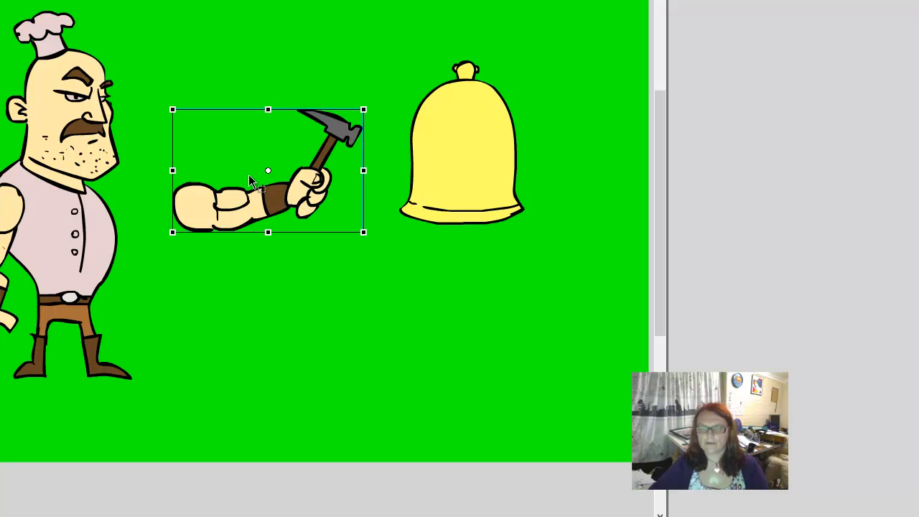
{"action": "left_click_drag", "start_coordinate": [268, 170], "coordinate": [183, 201]}
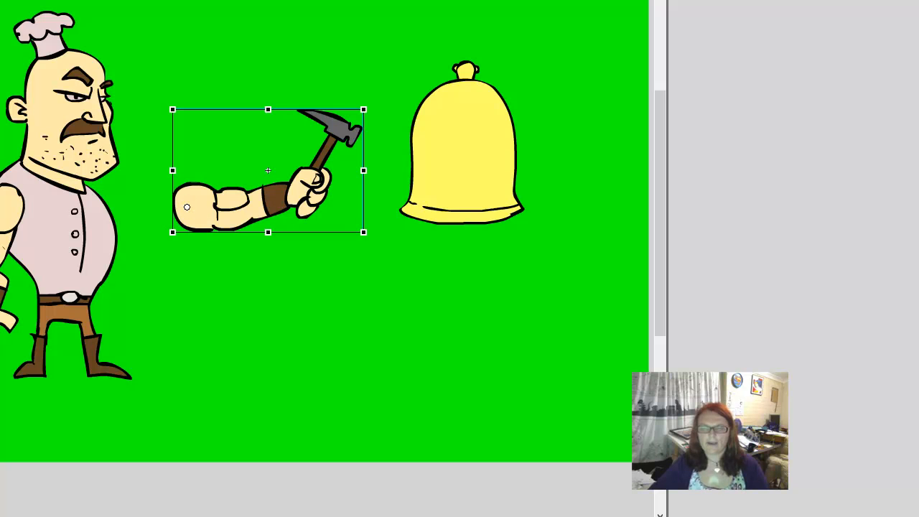
{"action": "left_click", "coordinate": [59, 248]}
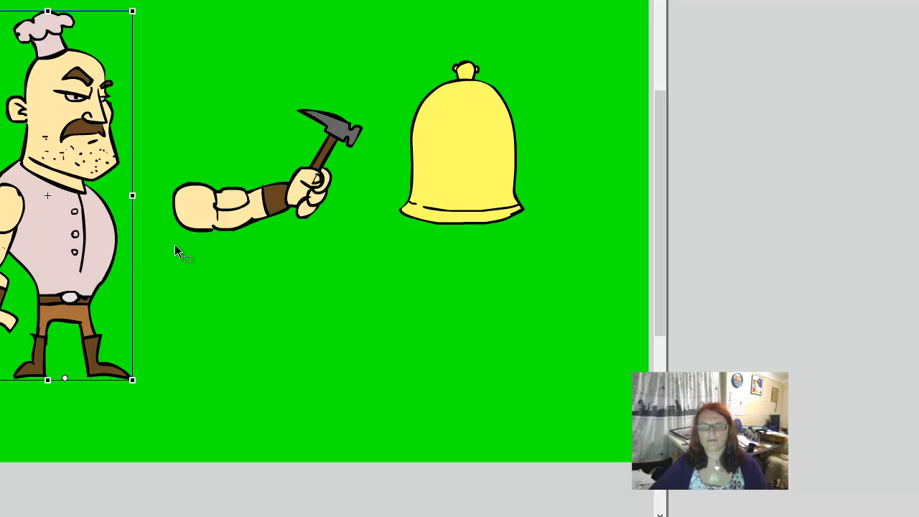
{"action": "left_click", "coordinate": [181, 301]}
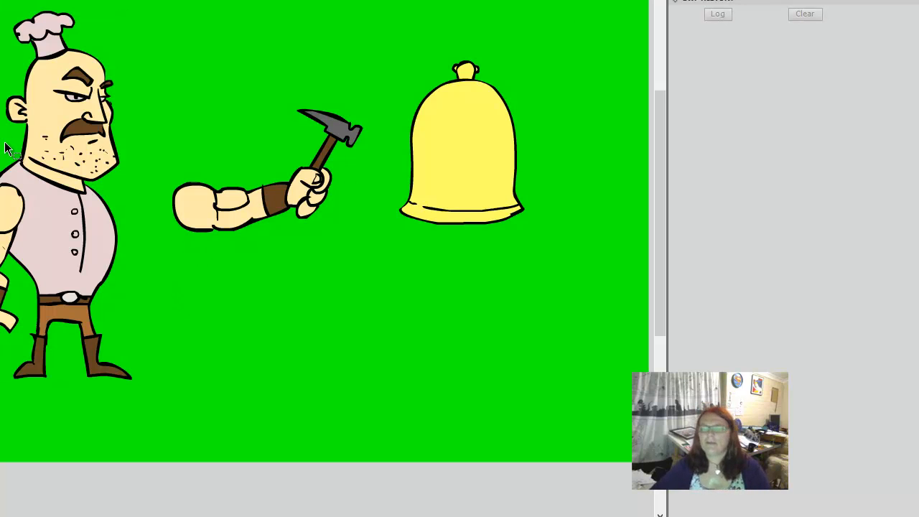
Try rotating the hammer arm about its shoulder pivot to test the swing.
{"action": "left_click_drag", "start_coordinate": [158, 59], "coordinate": [382, 301]}
{"action": "left_click_drag", "start_coordinate": [374, 105], "coordinate": [317, 276]}
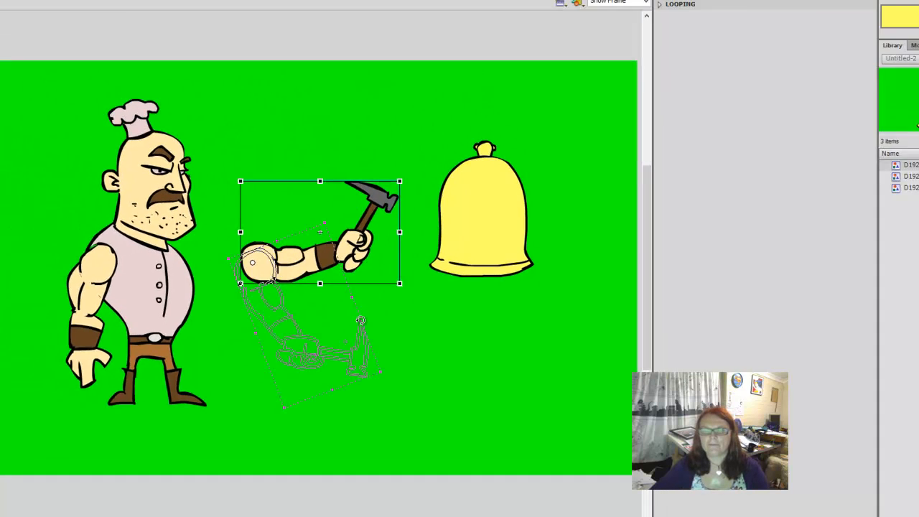
{"action": "left_click_drag", "start_coordinate": [360, 320], "coordinate": [349, 203]}
{"action": "mouse_move", "coordinate": [394, 270]}
{"action": "left_mouse_down"}
{"action": "mouse_move", "coordinate": [356, 204]}
{"action": "mouse_move", "coordinate": [373, 388]}
{"action": "mouse_move", "coordinate": [352, 208]}
{"action": "mouse_move", "coordinate": [364, 378]}
{"action": "mouse_move", "coordinate": [391, 272]}
{"action": "mouse_move", "coordinate": [402, 284]}
{"action": "mouse_move", "coordinate": [381, 282]}
{"action": "left_mouse_up"}
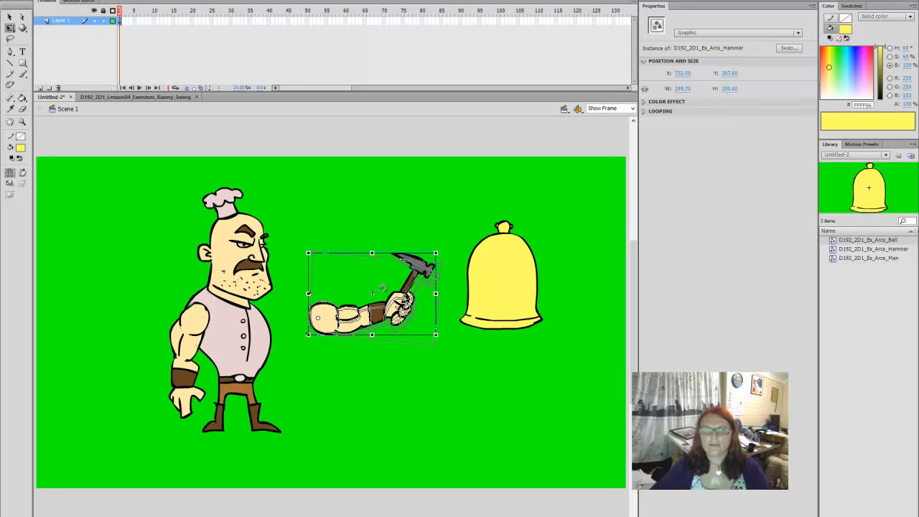
{"action": "left_click", "coordinate": [319, 190]}
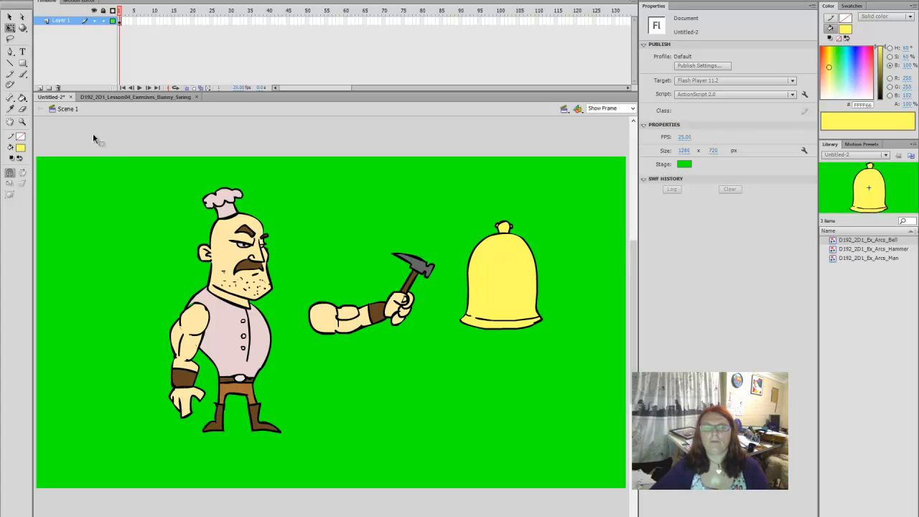
Select the man, hammer arm and bell together and distribute them to separate layers.
{"action": "left_click_drag", "start_coordinate": [127, 164], "coordinate": [612, 493]}
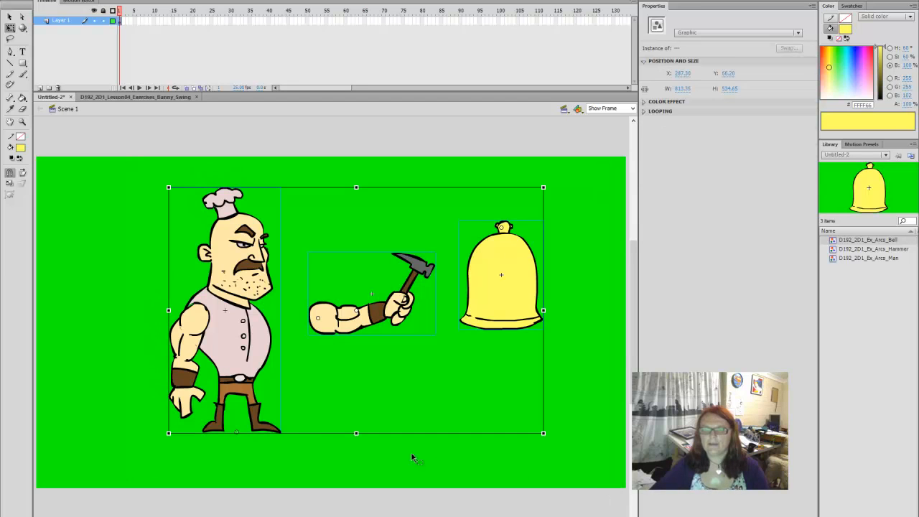
{"action": "right_click", "coordinate": [510, 273]}
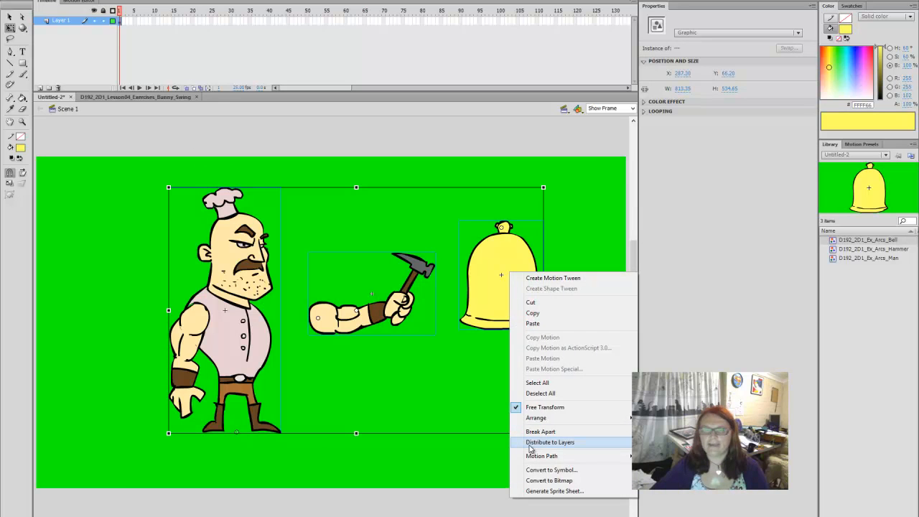
{"action": "left_click", "coordinate": [530, 444]}
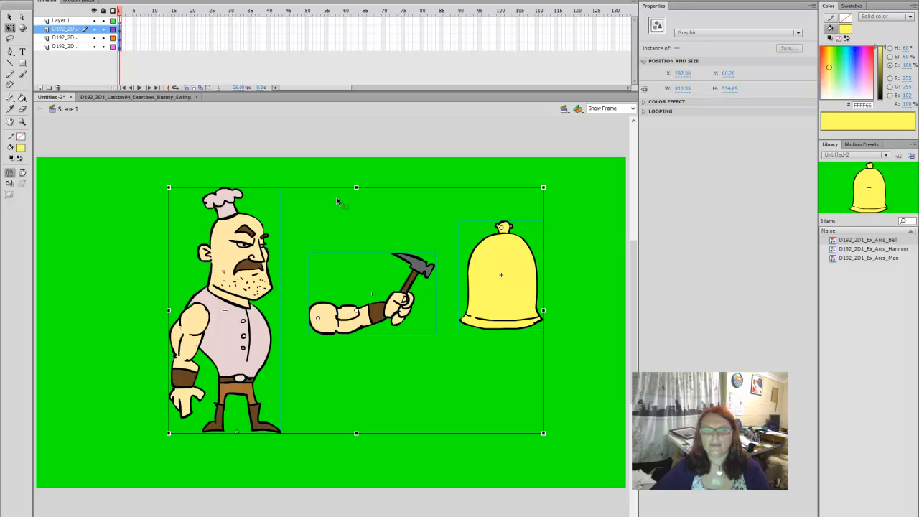
{"action": "left_click", "coordinate": [351, 166]}
Place the hammer arm at the man's shoulder and the bell in front of him, with the arm's layer moved beneath the man's.
{"action": "left_click_drag", "start_coordinate": [401, 315], "coordinate": [318, 327]}
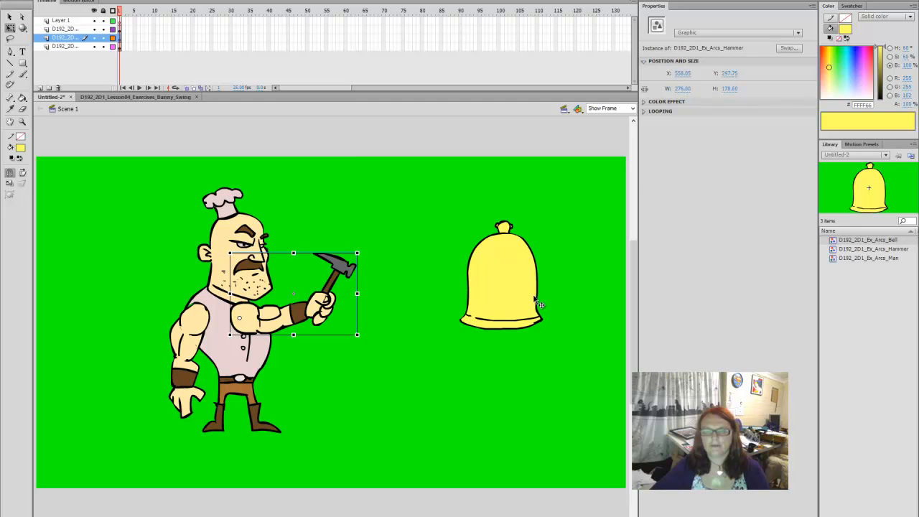
{"action": "left_click_drag", "start_coordinate": [501, 285], "coordinate": [421, 264]}
{"action": "left_click", "coordinate": [64, 38]}
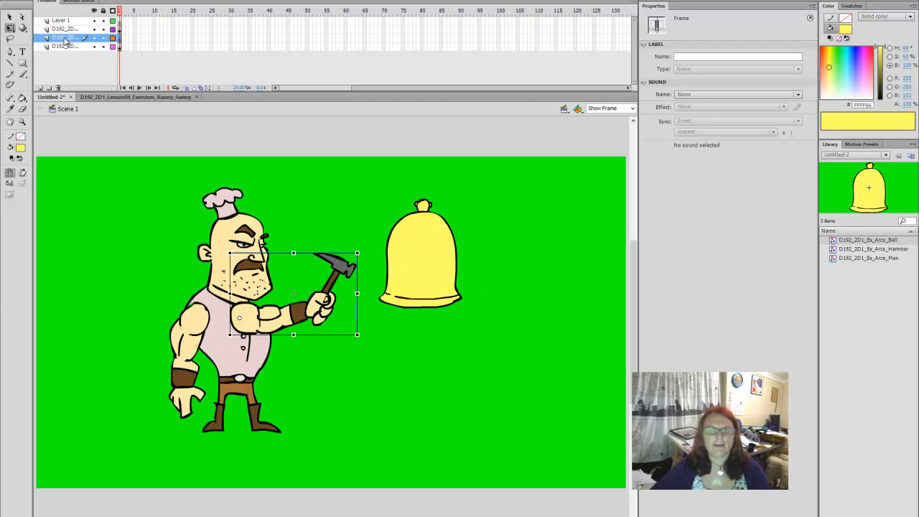
{"action": "left_click", "coordinate": [63, 46]}
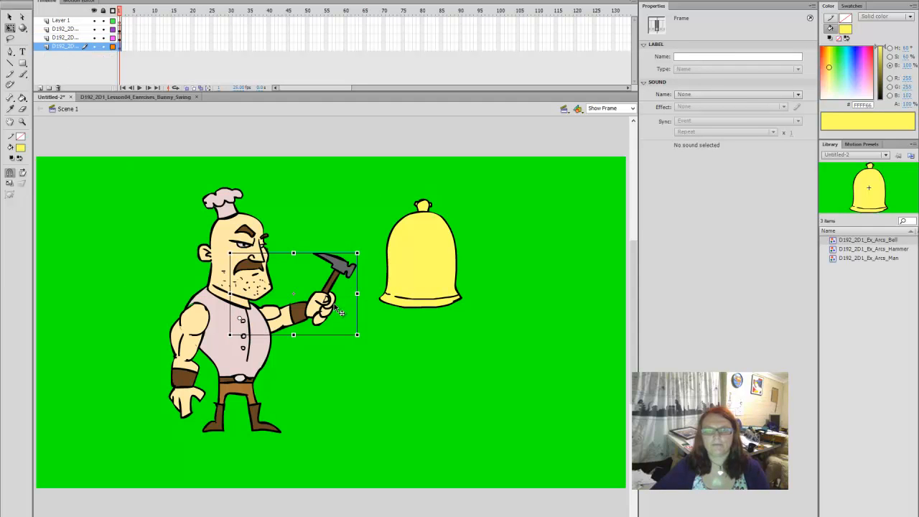
Try swinging the hammer arm up about its shoulder pivot and back to check its fit behind the man.
{"action": "left_click_drag", "start_coordinate": [311, 296], "coordinate": [317, 299]}
{"action": "left_click_drag", "start_coordinate": [364, 240], "coordinate": [302, 225]}
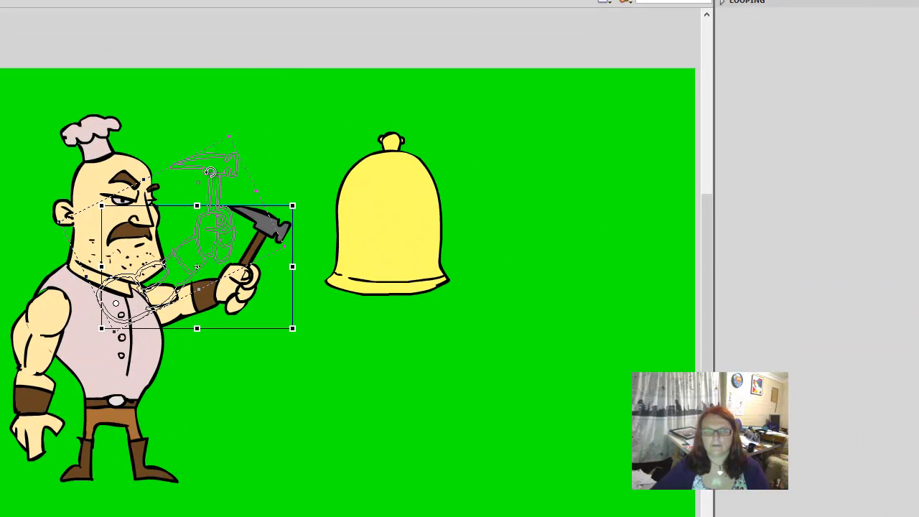
{"action": "left_click_drag", "start_coordinate": [210, 172], "coordinate": [215, 251]}
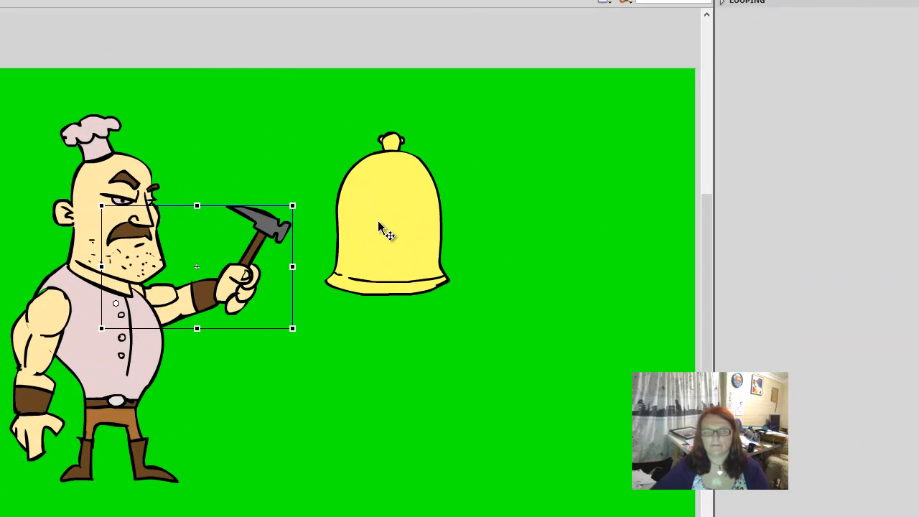
Shift the bell closer to the man so its lower rim sits within reach of the hammer's swing.
{"action": "left_click", "coordinate": [402, 248]}
{"action": "left_click_drag", "start_coordinate": [402, 257], "coordinate": [375, 239]}
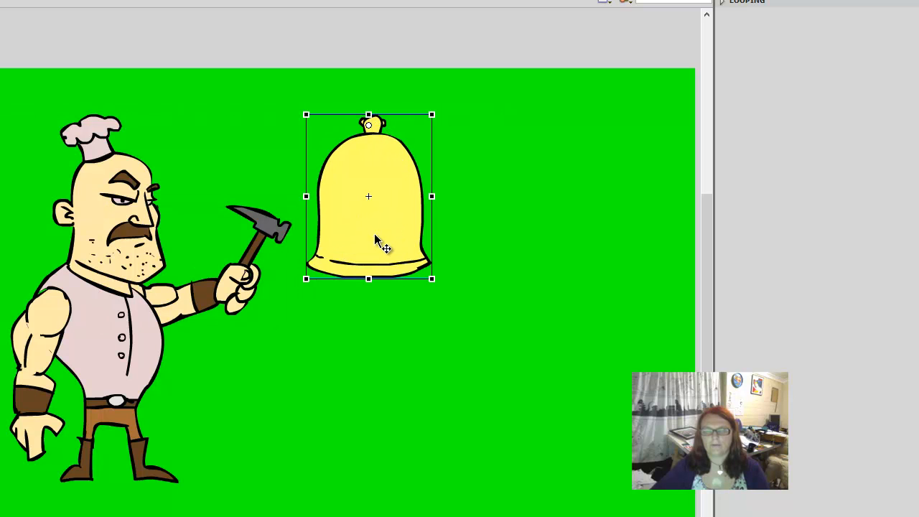
{"action": "left_click", "coordinate": [282, 224]}
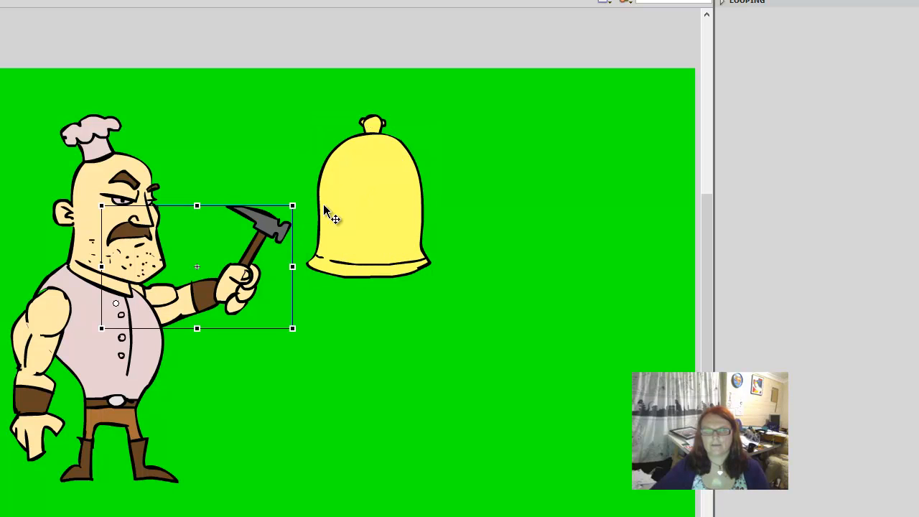
{"action": "mouse_move", "coordinate": [297, 193]}
{"action": "left_mouse_down"}
{"action": "mouse_move", "coordinate": [303, 231]}
{"action": "mouse_move", "coordinate": [292, 197]}
{"action": "left_mouse_up"}
{"action": "left_click_drag", "start_coordinate": [364, 223], "coordinate": [351, 230]}
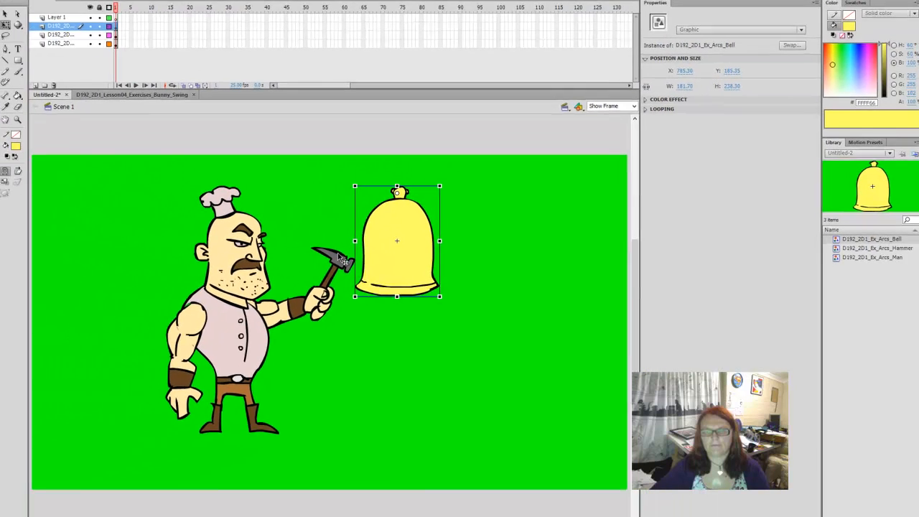
{"action": "left_click", "coordinate": [343, 260]}
{"action": "left_click_drag", "start_coordinate": [364, 244], "coordinate": [347, 222]}
{"action": "left_click", "coordinate": [312, 161]}
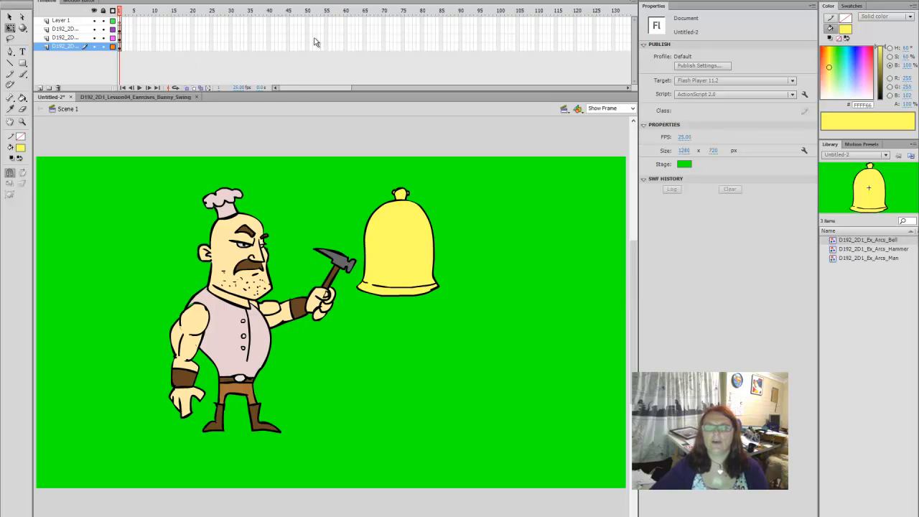
Extend the bell, man and hammer layers to frame 50.
{"action": "left_click_drag", "start_coordinate": [309, 33], "coordinate": [310, 42]}
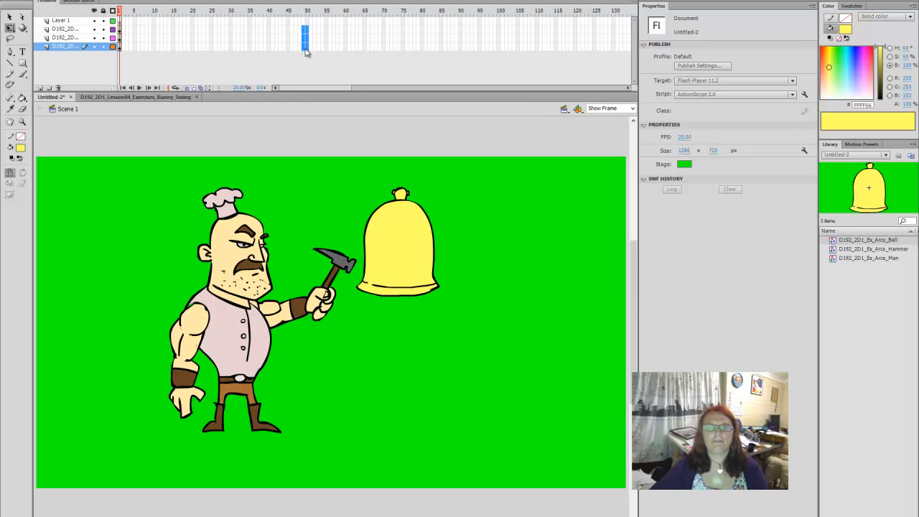
{"action": "left_click", "coordinate": [321, 31]}
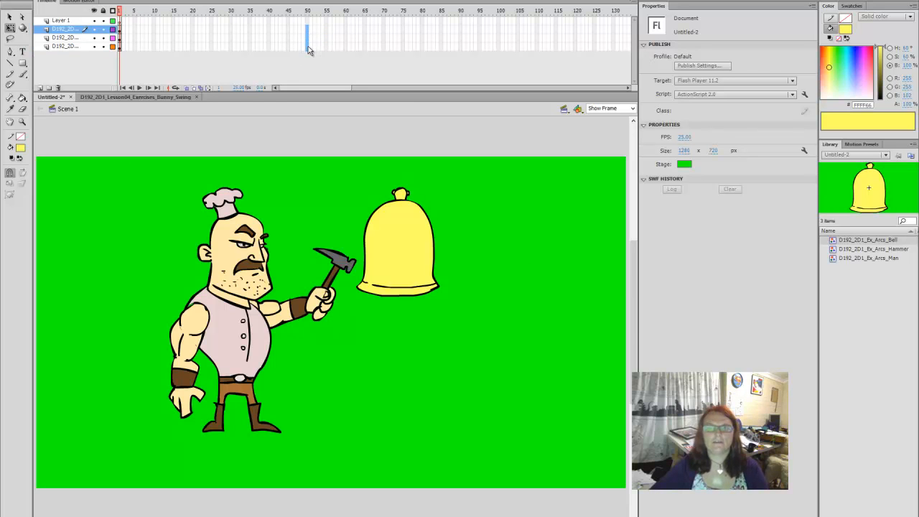
{"action": "left_click", "coordinate": [307, 46], "text": "shift"}
{"action": "key", "text": "F5"}
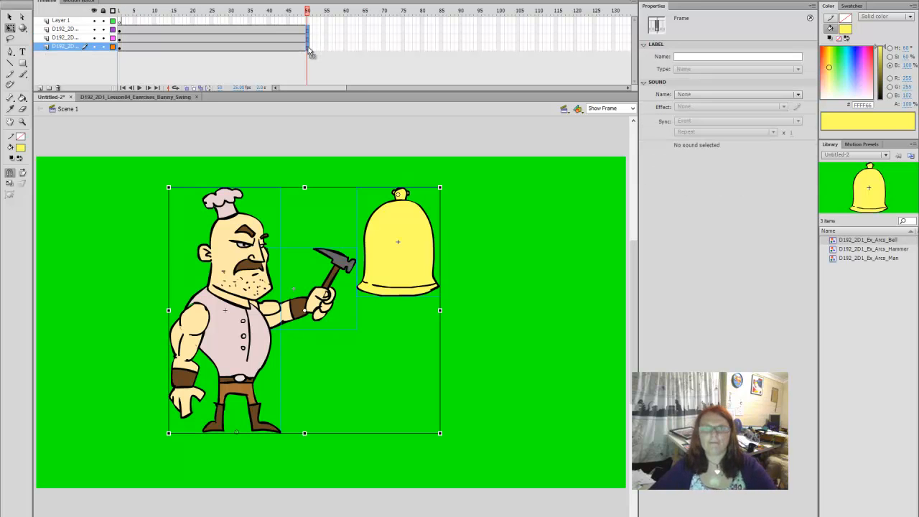
{"action": "left_click", "coordinate": [511, 266]}
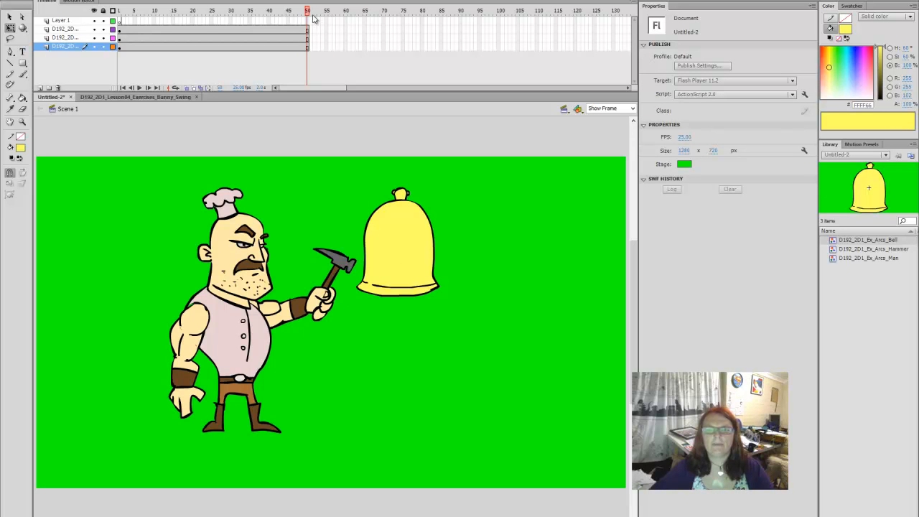
Insert keyframes at frames 50 and 25 on the bell, man and hammer layers.
{"action": "left_click_drag", "start_coordinate": [309, 34], "coordinate": [308, 43]}
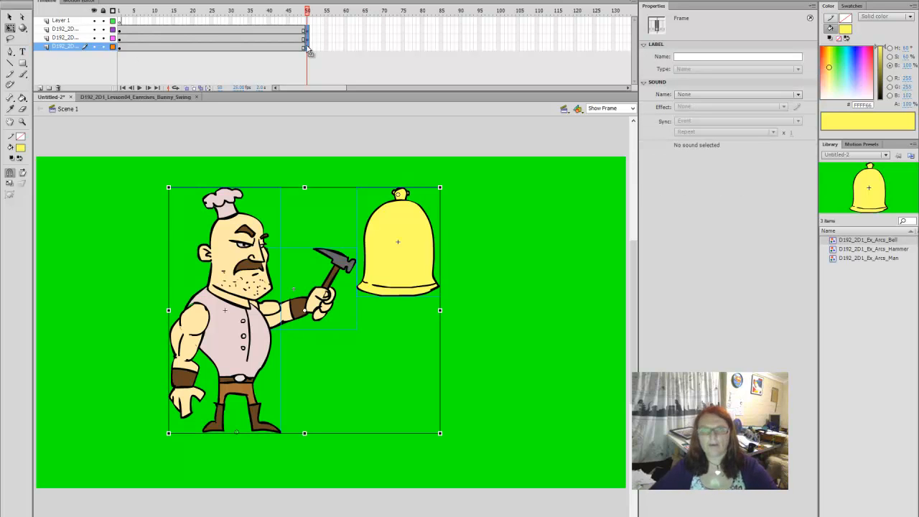
{"action": "left_click_drag", "start_coordinate": [307, 14], "coordinate": [211, 44]}
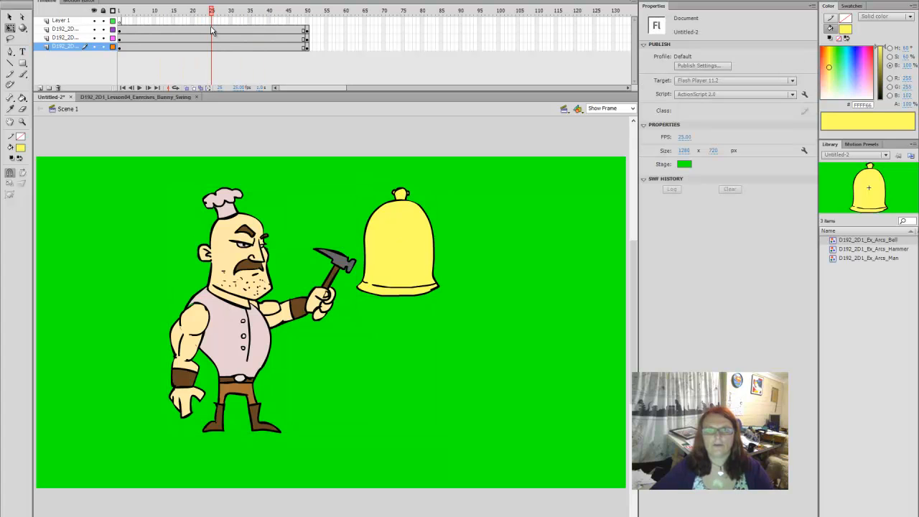
{"action": "left_click", "coordinate": [210, 41]}
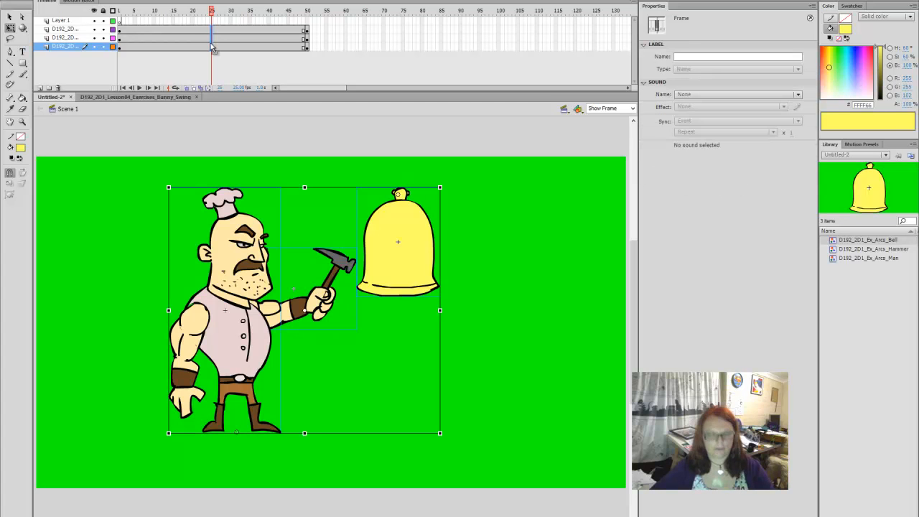
{"action": "key", "text": "F6"}
{"action": "left_click_drag", "start_coordinate": [212, 12], "coordinate": [211, 39]}
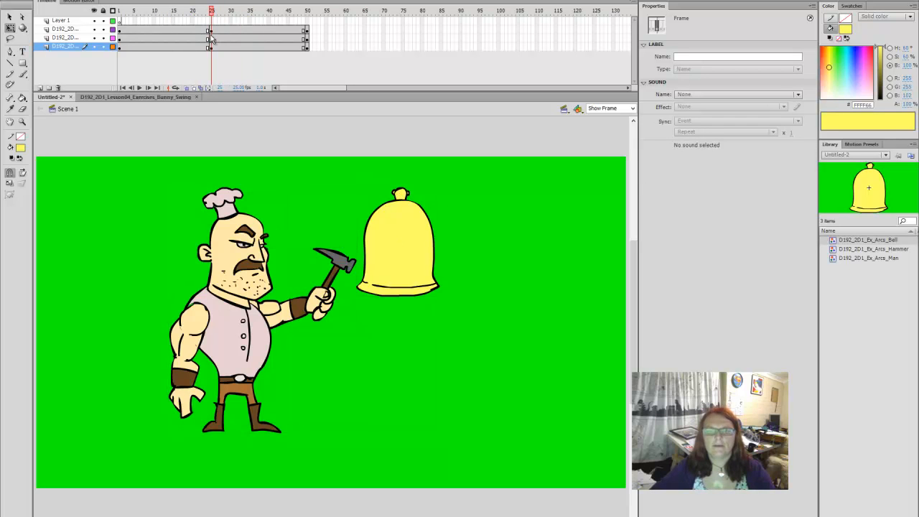
{"action": "left_click", "coordinate": [300, 218]}
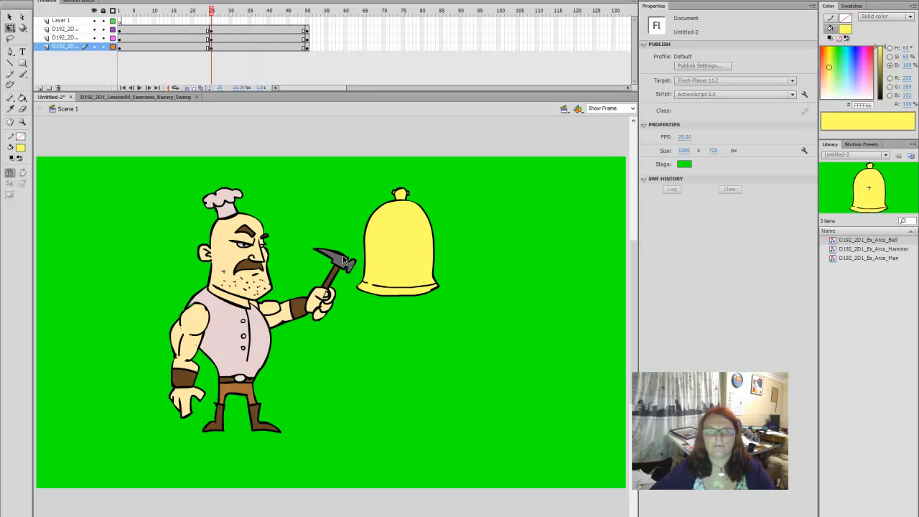
Insert a keyframe at frame 13 on the hammer layer only and rotate the arm down until the hammer touches the bell.
{"action": "left_click_drag", "start_coordinate": [213, 11], "coordinate": [166, 46]}
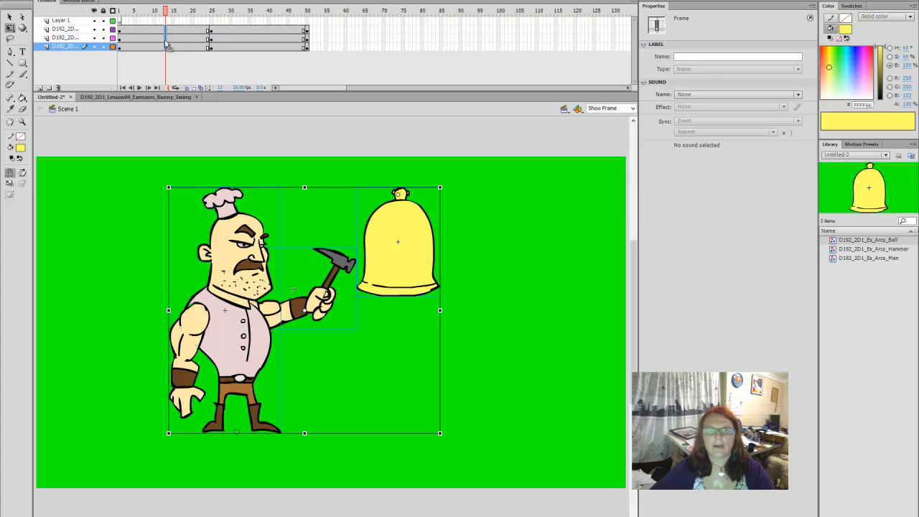
{"action": "left_click", "coordinate": [165, 39]}
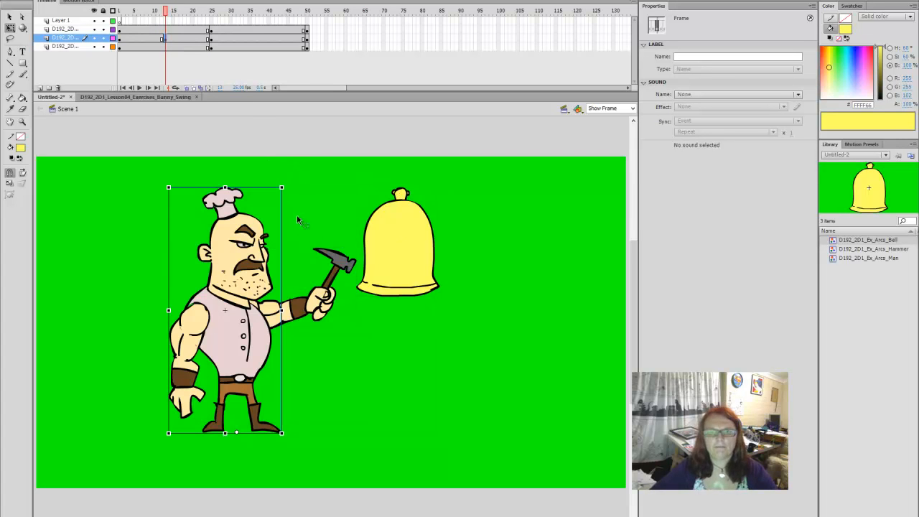
{"action": "key", "text": "ctrl+z"}
{"action": "left_click", "coordinate": [164, 48]}
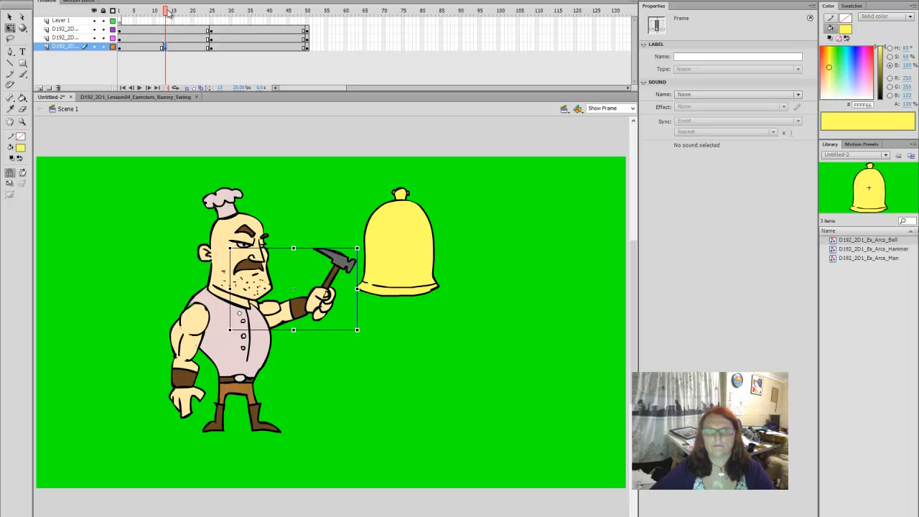
{"action": "left_click_drag", "start_coordinate": [363, 241], "coordinate": [343, 275]}
Insert a keyframe at frame 7 on the hammer layer and rotate the arm back so the hammer is raised beside the man's hat.
{"action": "left_click_drag", "start_coordinate": [169, 14], "coordinate": [144, 24]}
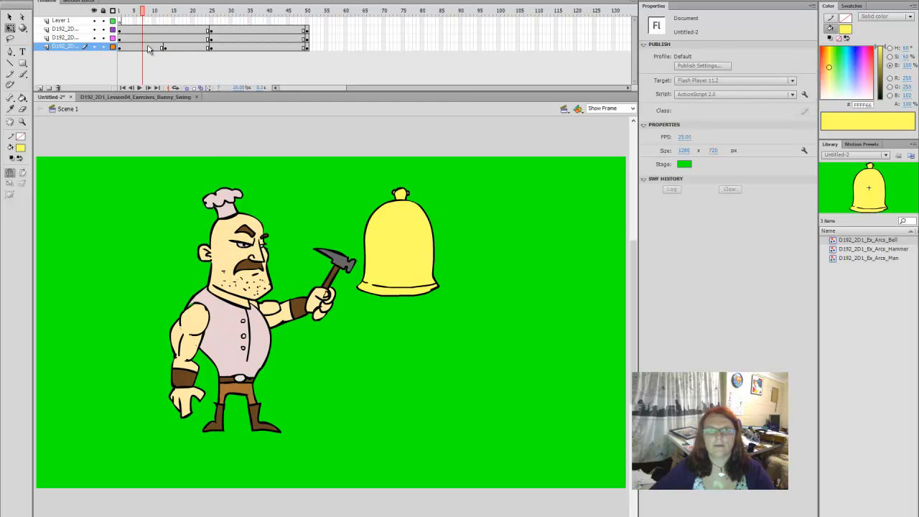
{"action": "left_click", "coordinate": [143, 48]}
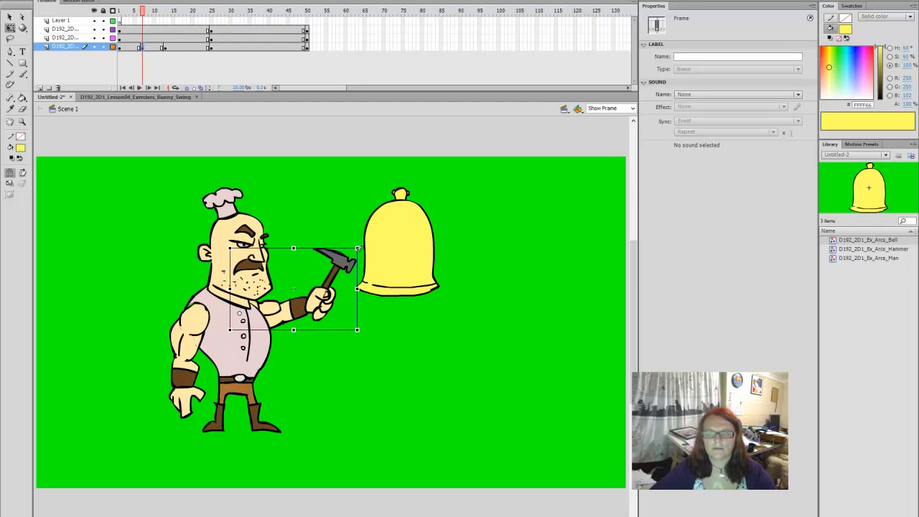
{"action": "left_click", "coordinate": [357, 247]}
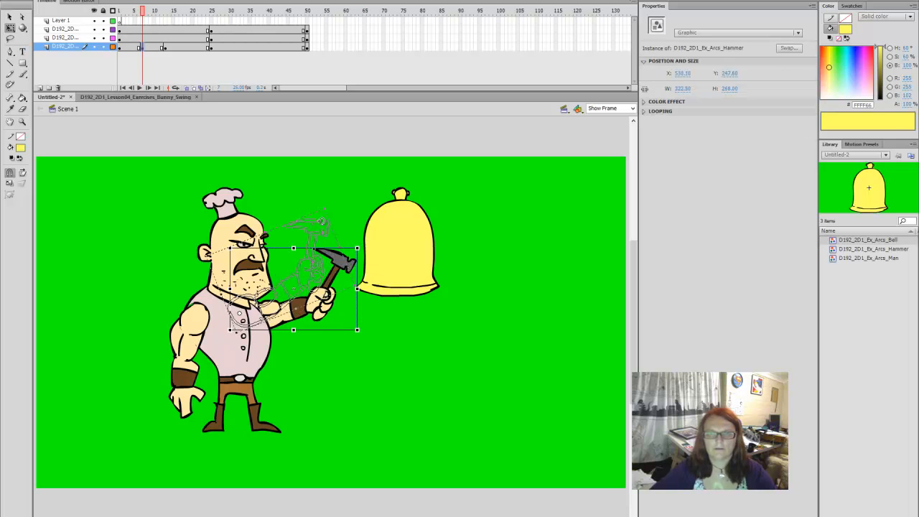
{"action": "left_click_drag", "start_coordinate": [258, 185], "coordinate": [255, 181]}
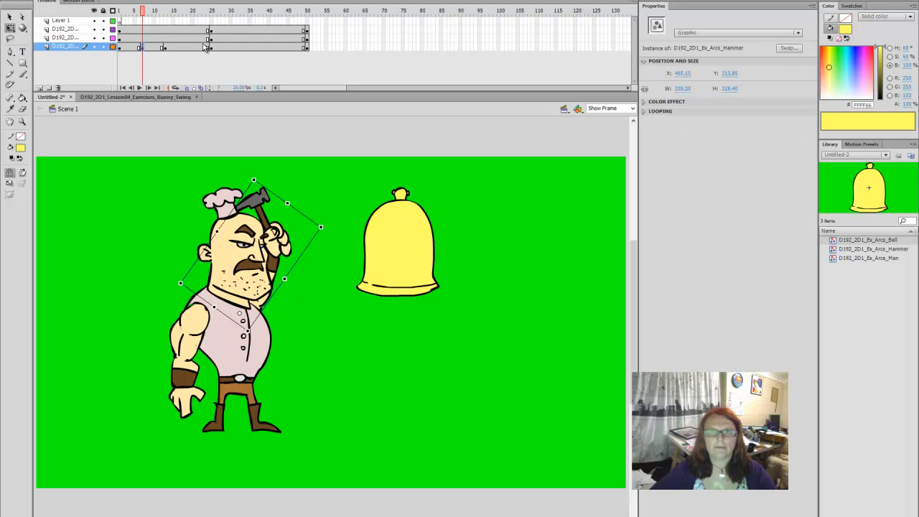
Insert a keyframe at frame 19 on the hammer layer and rotate the arm up away from the bell.
{"action": "left_click", "coordinate": [189, 48]}
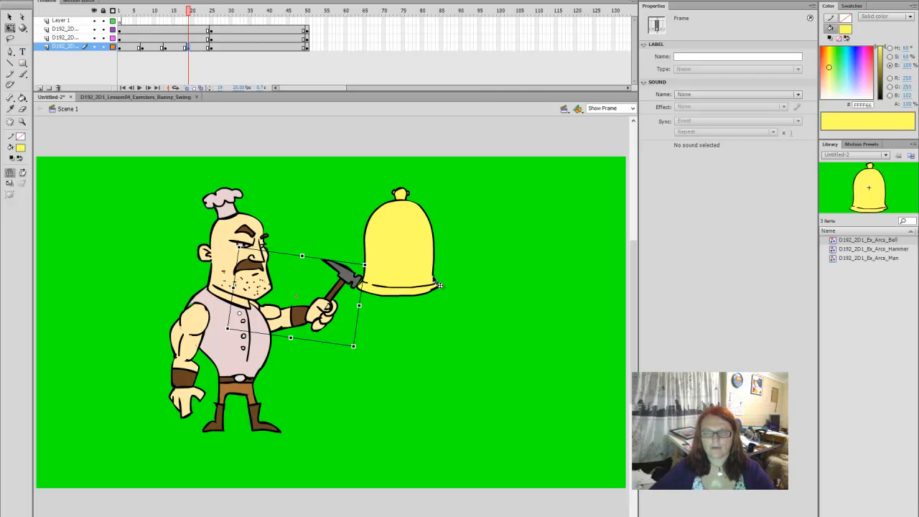
{"action": "left_click_drag", "start_coordinate": [376, 262], "coordinate": [272, 210]}
{"action": "left_click_drag", "start_coordinate": [188, 12], "coordinate": [191, 48]}
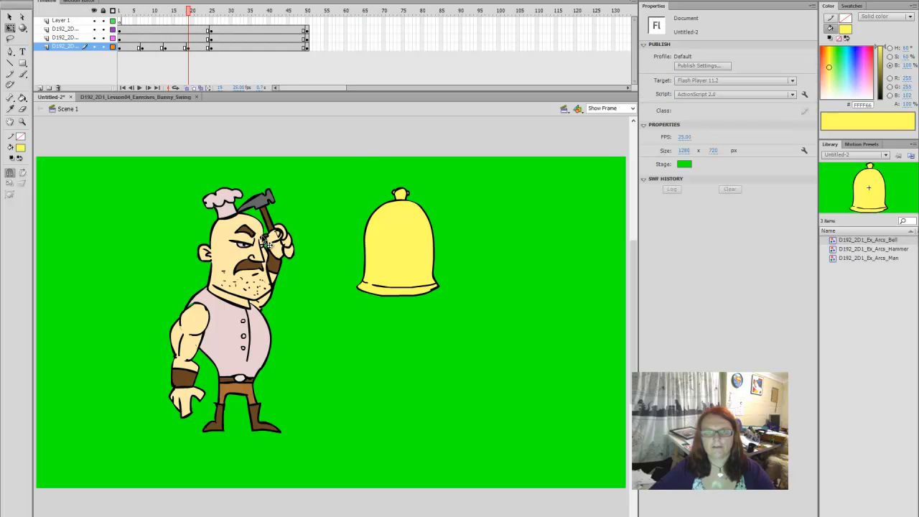
{"action": "left_click", "coordinate": [285, 211]}
{"action": "left_click_drag", "start_coordinate": [261, 171], "coordinate": [300, 197]}
{"action": "left_click_drag", "start_coordinate": [315, 217], "coordinate": [319, 215]}
Create classic tweens between the hammer layer's keyframes from frame 1 to frame 50.
{"action": "left_click_drag", "start_coordinate": [192, 15], "coordinate": [213, 55]}
{"action": "right_click", "coordinate": [211, 54]}
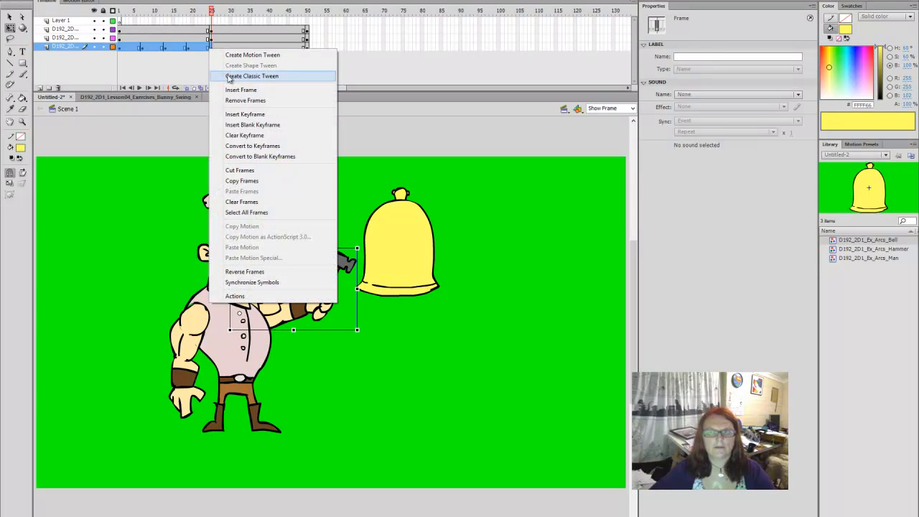
{"action": "left_click", "coordinate": [230, 72]}
{"action": "left_click", "coordinate": [307, 46]}
{"action": "right_click", "coordinate": [307, 46]}
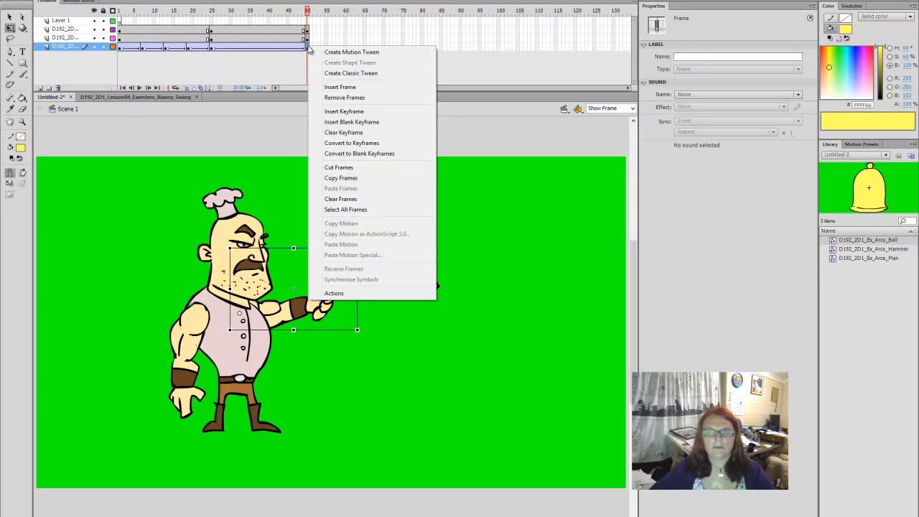
{"action": "left_click", "coordinate": [357, 74]}
Scrub through the timeline and test the movie to review the hammer swing.
{"action": "left_click_drag", "start_coordinate": [307, 14], "coordinate": [91, 20]}
{"action": "key", "text": "ctrl+Return"}
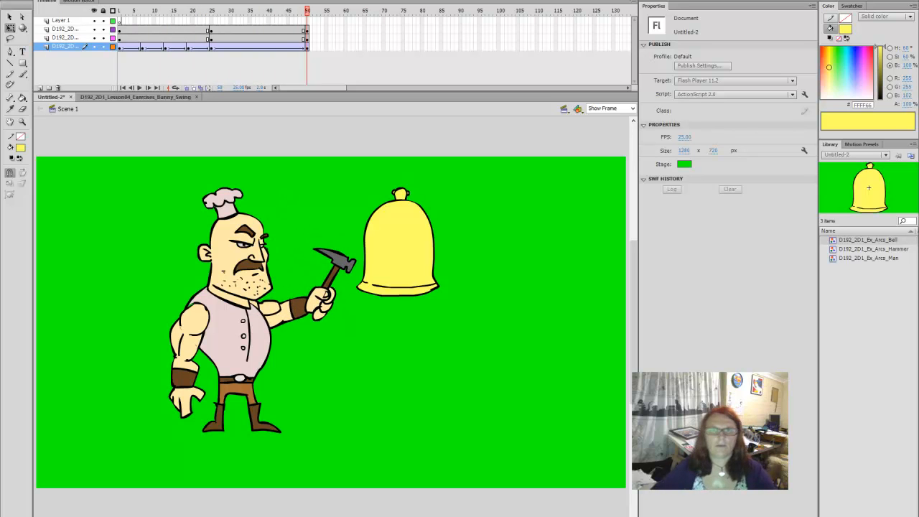
Rotate the hammer arm further down at the frame 13 keyframe on the hammer layer.
{"action": "left_click", "coordinate": [166, 46]}
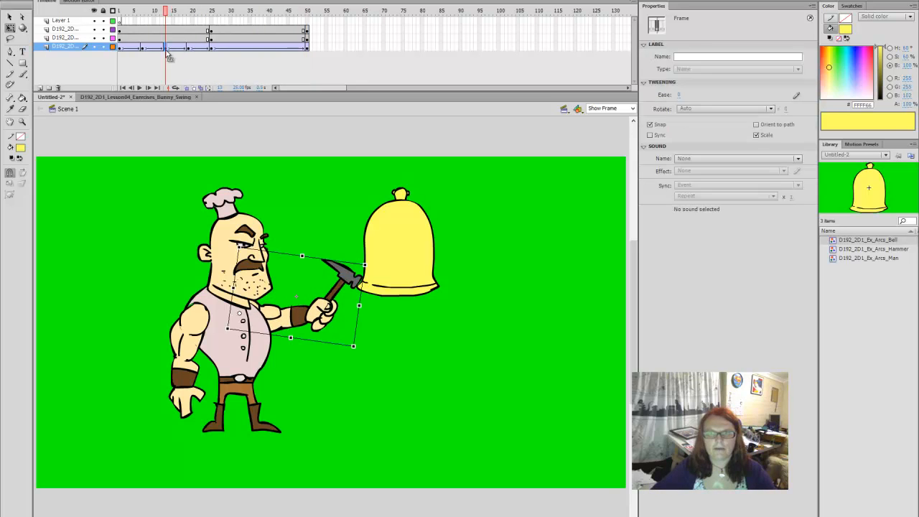
{"action": "left_click", "coordinate": [354, 289]}
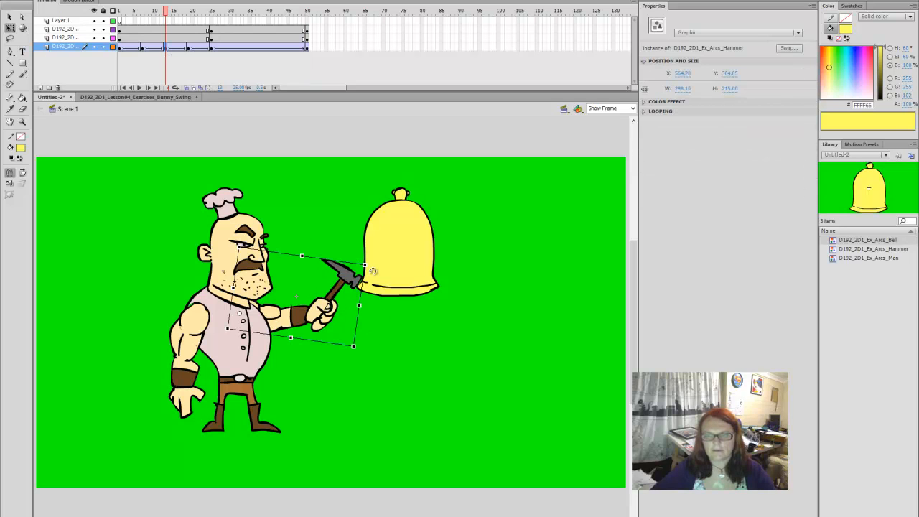
{"action": "left_click_drag", "start_coordinate": [371, 262], "coordinate": [379, 290]}
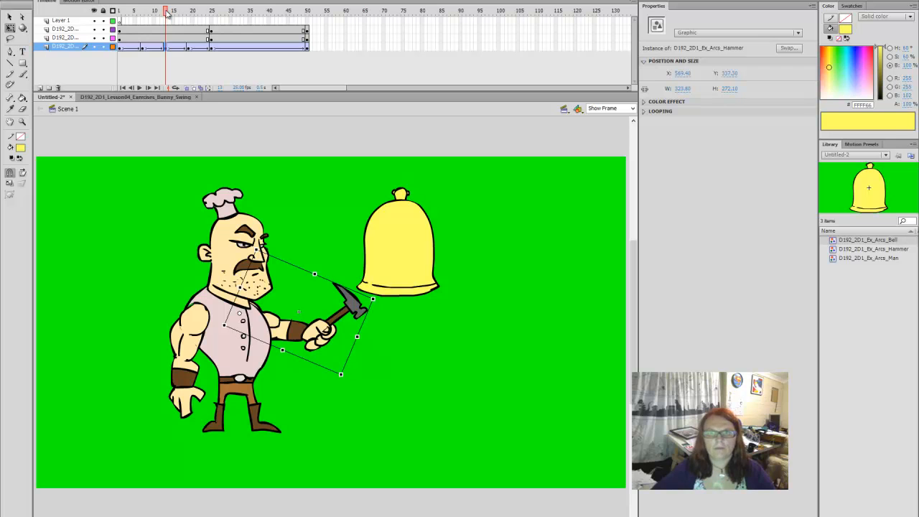
Scrub and play the timeline from frame 1 to review the hammer swing, and return to frame 12.
{"action": "left_click_drag", "start_coordinate": [167, 13], "coordinate": [119, 13]}
{"action": "left_click_drag", "start_coordinate": [120, 44], "coordinate": [200, 41]}
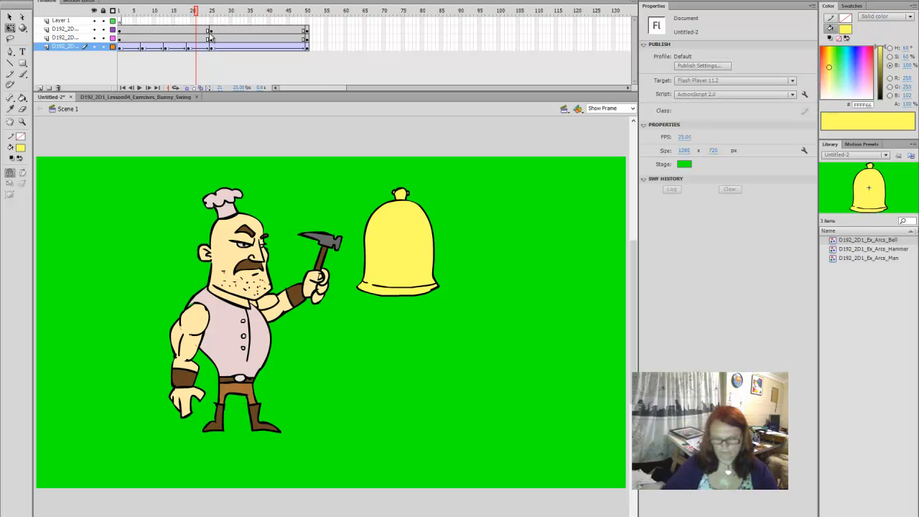
{"action": "key", "text": "Return"}
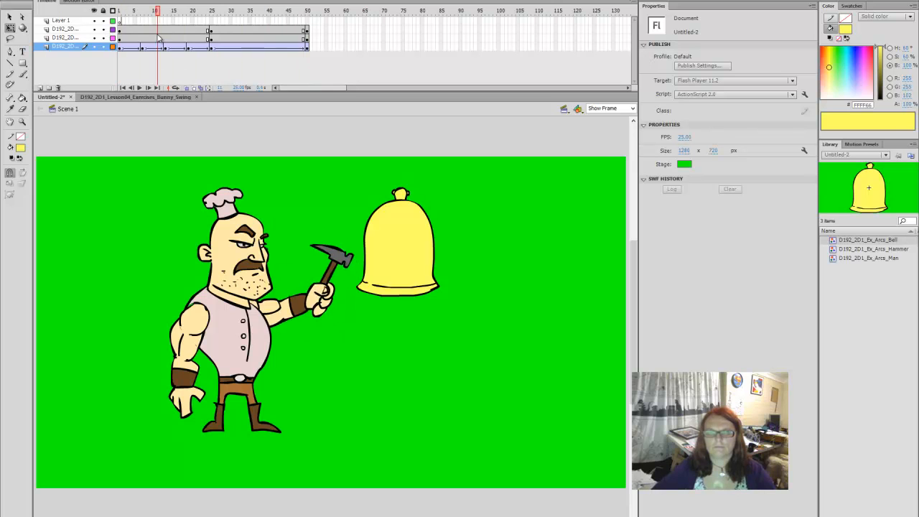
{"action": "mouse_move", "coordinate": [172, 41]}
{"action": "left_mouse_down"}
{"action": "mouse_move", "coordinate": [207, 46]}
{"action": "mouse_move", "coordinate": [164, 47]}
{"action": "left_mouse_up"}
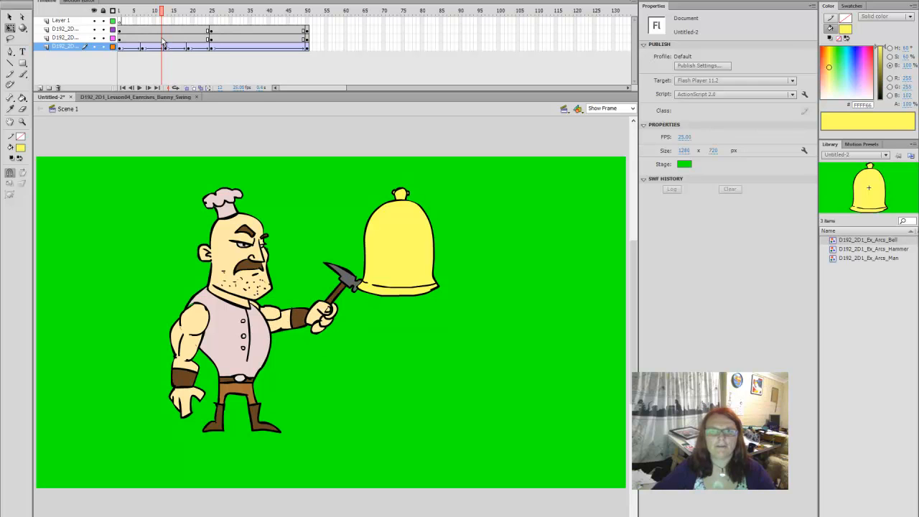
{"action": "left_click", "coordinate": [162, 38]}
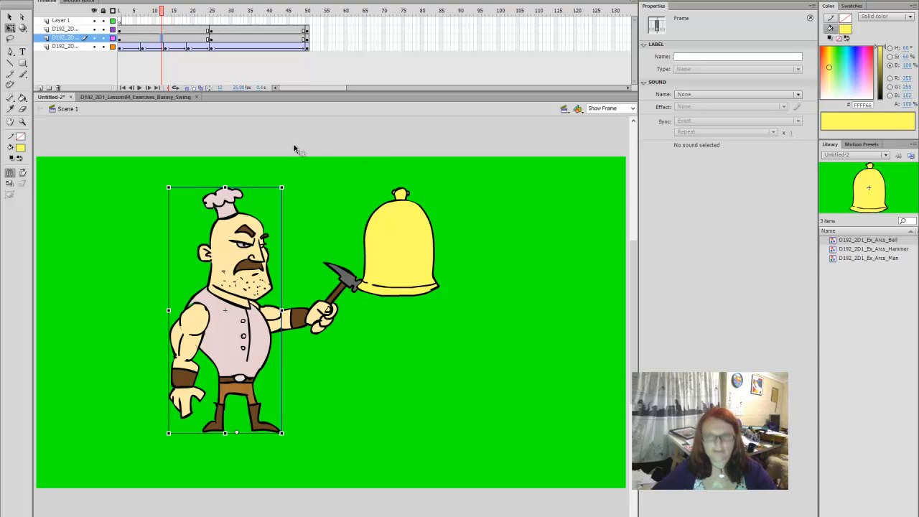
{"action": "right_click", "coordinate": [172, 39]}
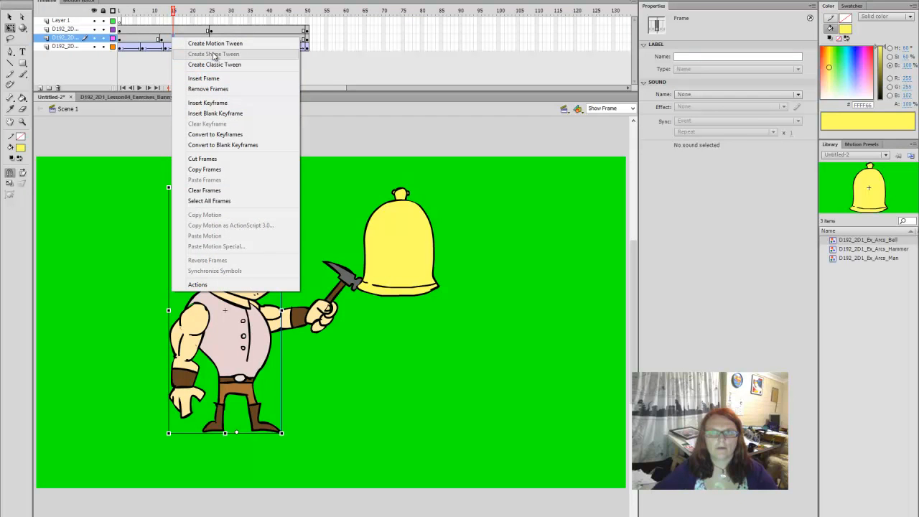
{"action": "left_click", "coordinate": [217, 65]}
{"action": "left_click", "coordinate": [259, 40]}
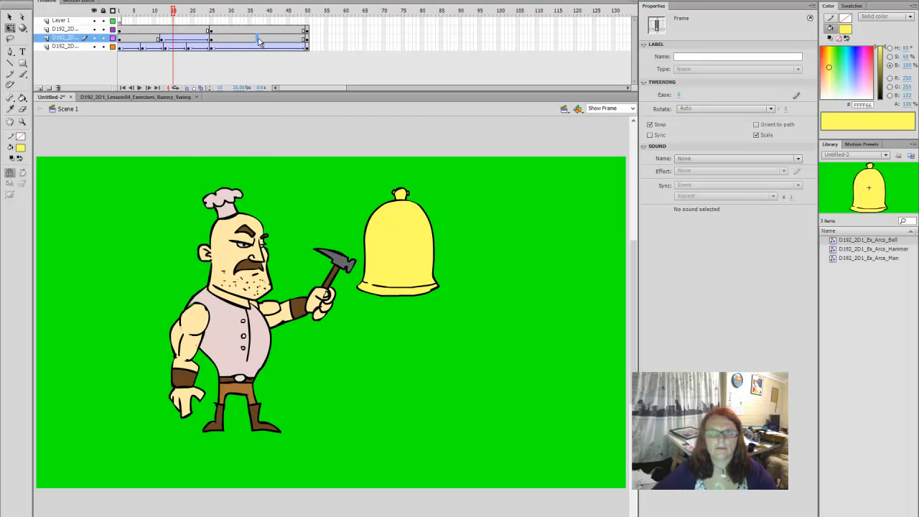
{"action": "right_click", "coordinate": [234, 41]}
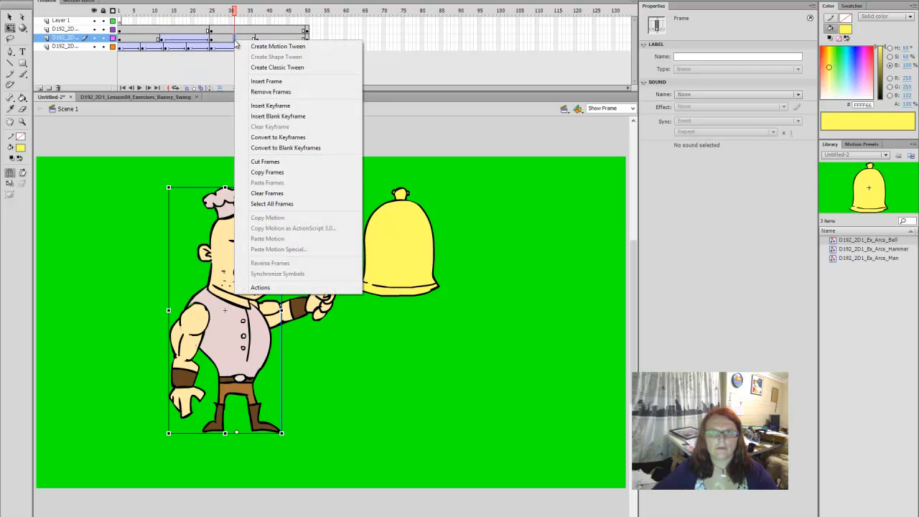
{"action": "left_click", "coordinate": [260, 67]}
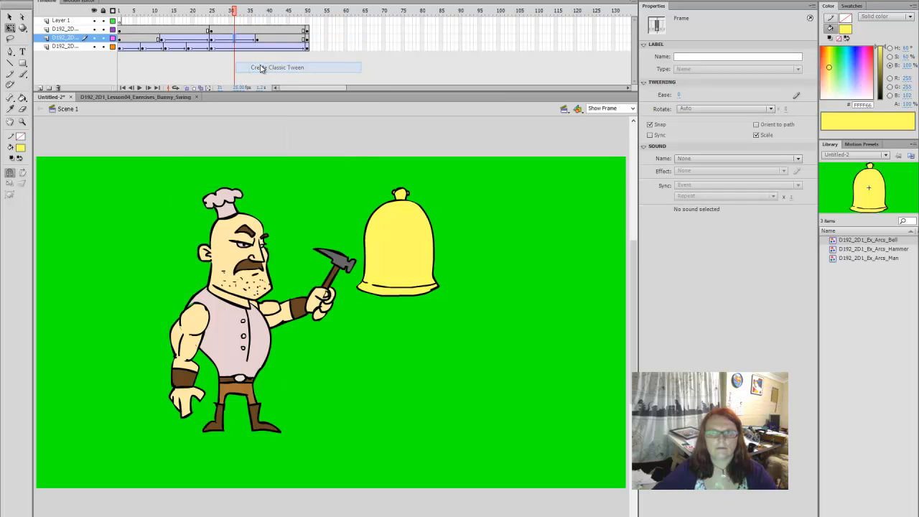
{"action": "left_click", "coordinate": [263, 42]}
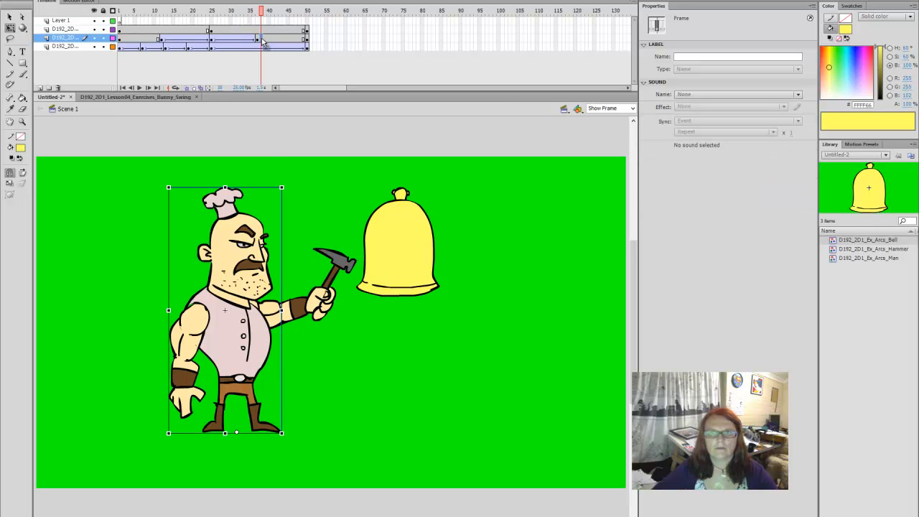
{"action": "left_click", "coordinate": [260, 42]}
{"action": "left_click", "coordinate": [263, 41]}
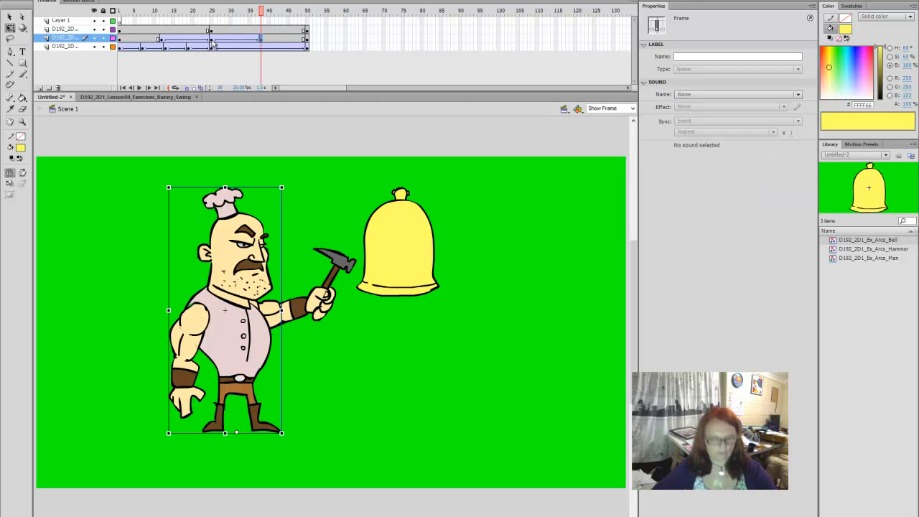
{"action": "key", "text": "ctrl+z"}
{"action": "key", "text": "ctrl+z"}
{"action": "key", "text": "ctrl+z"}
{"action": "key", "text": "ctrl+z"}
{"action": "key", "text": "ctrl+z"}
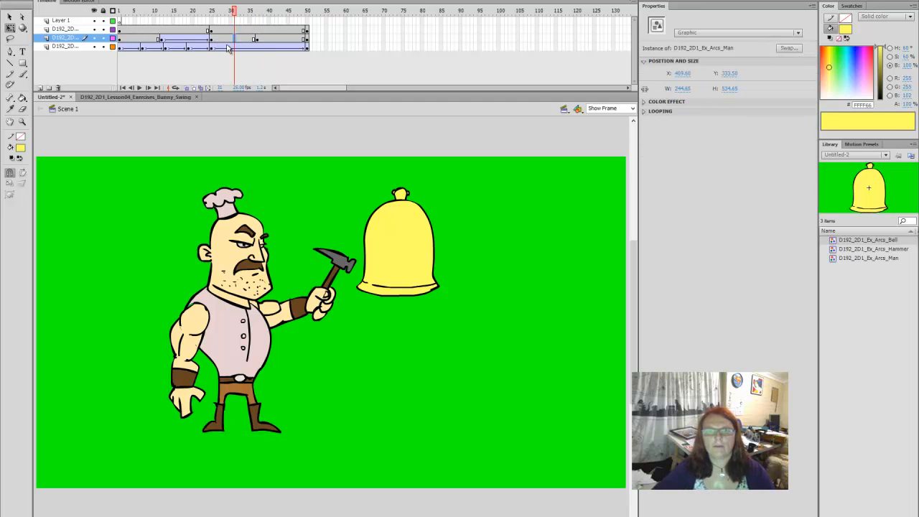
{"action": "key", "text": "ctrl+z"}
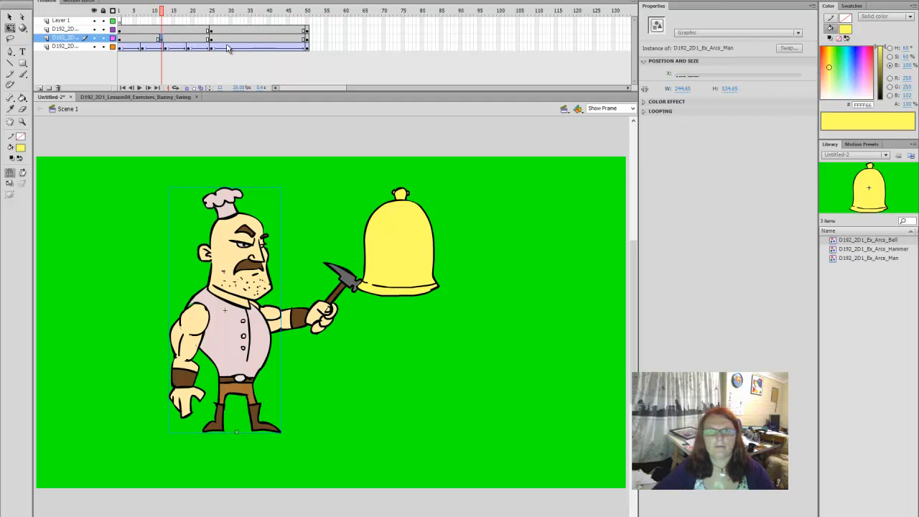
Insert keyframes on the bell layer at frames 12, 19, 32, 38 and 44.
{"action": "left_click", "coordinate": [162, 29]}
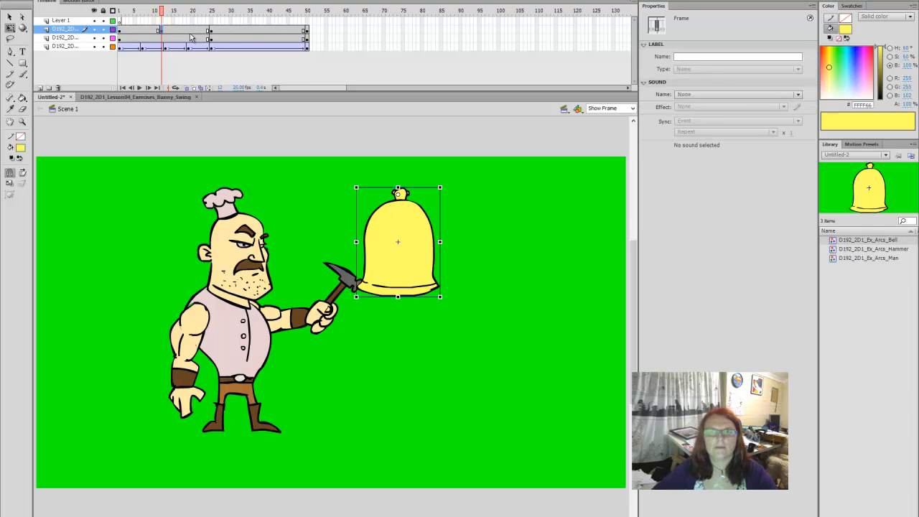
{"action": "left_click", "coordinate": [188, 33]}
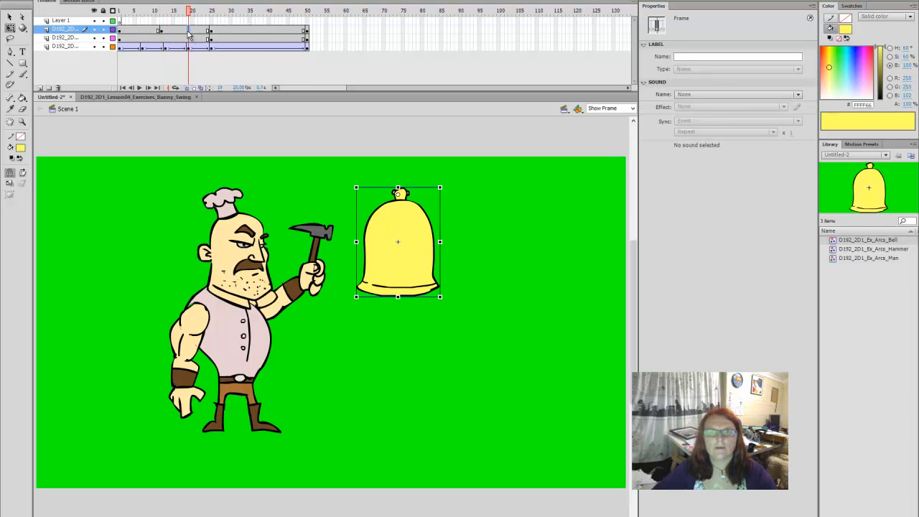
{"action": "left_click", "coordinate": [241, 32]}
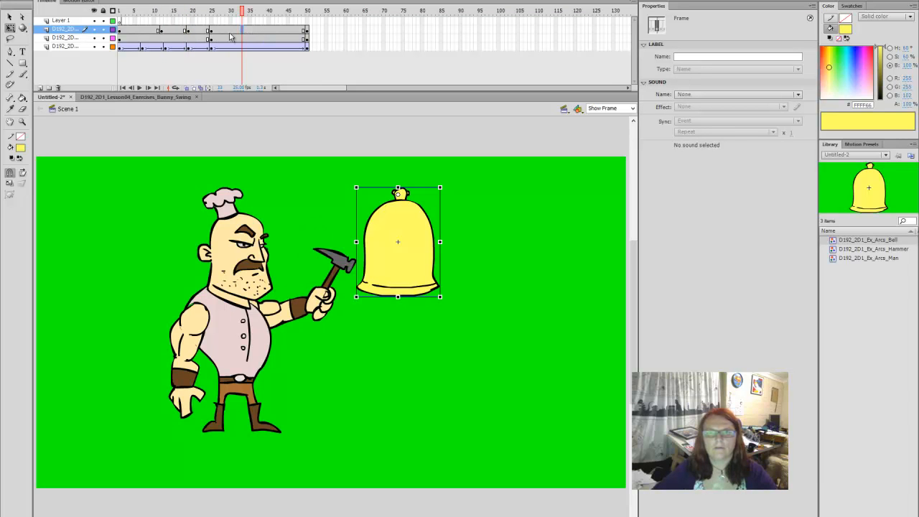
{"action": "left_click", "coordinate": [238, 31]}
{"action": "left_click", "coordinate": [261, 31]}
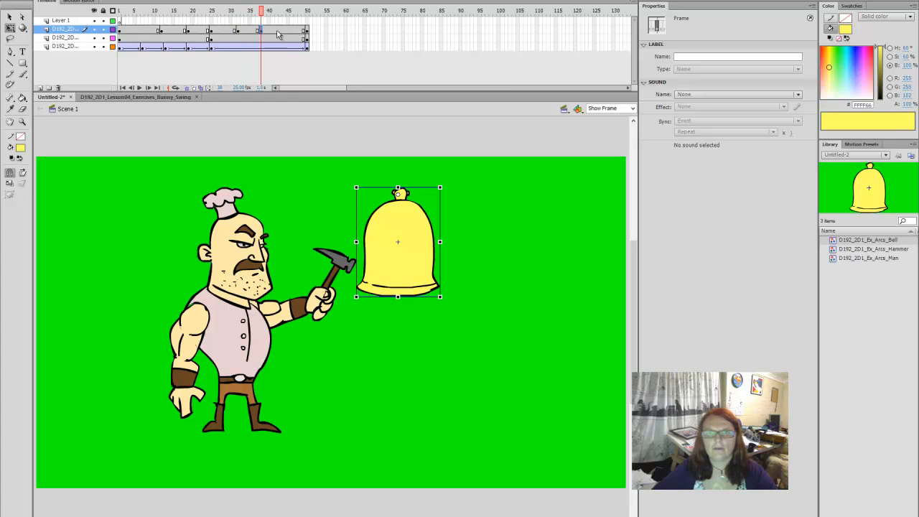
{"action": "left_click", "coordinate": [285, 31]}
{"action": "left_click", "coordinate": [290, 34]}
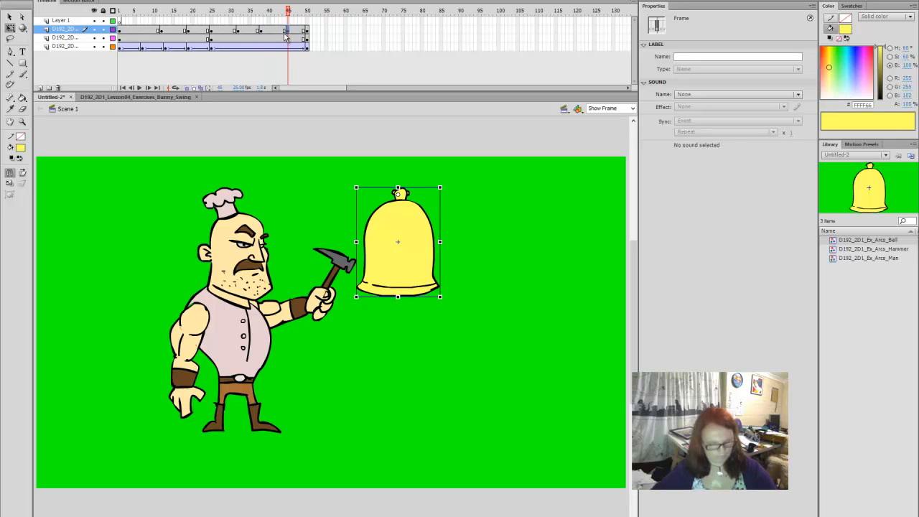
{"action": "left_click", "coordinate": [284, 34]}
{"action": "left_click", "coordinate": [285, 34]}
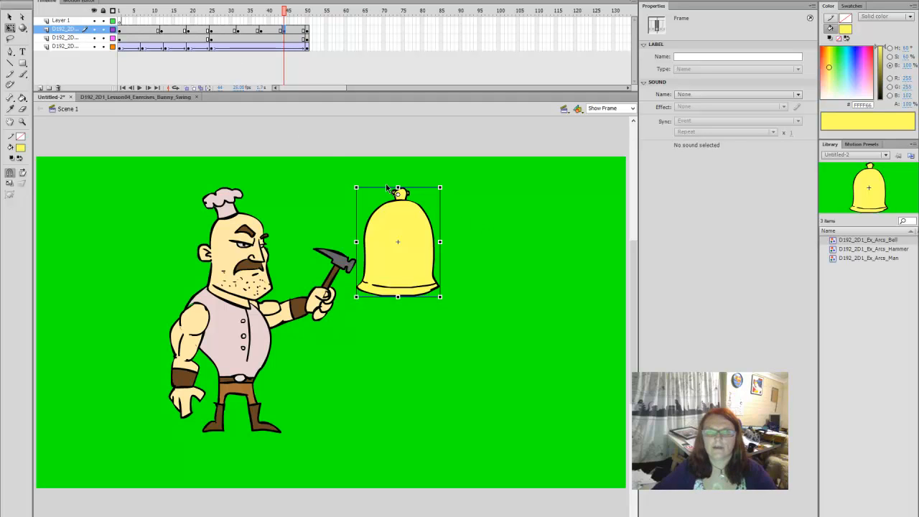
Rotate the bell far outward, away from the man, at frame 19 and far back toward him at frame 25.
{"action": "left_click_drag", "start_coordinate": [286, 13], "coordinate": [188, 34]}
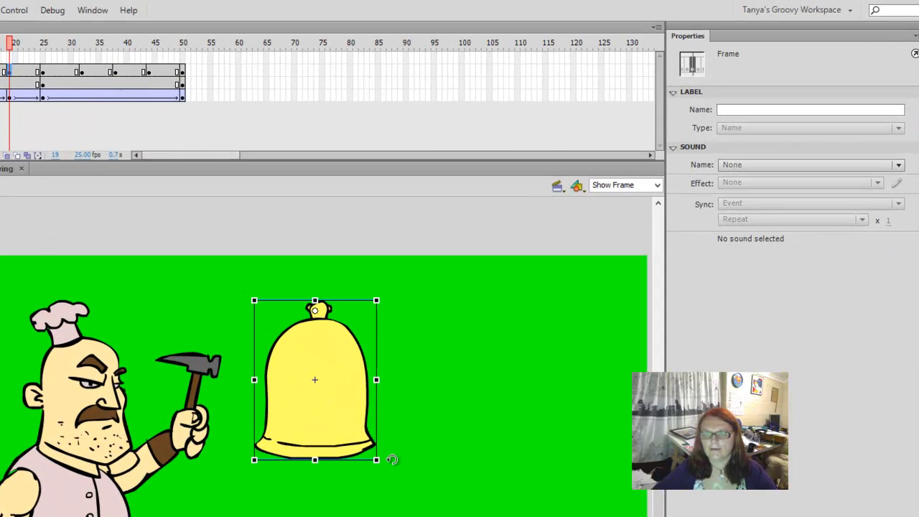
{"action": "left_click_drag", "start_coordinate": [392, 460], "coordinate": [599, 346]}
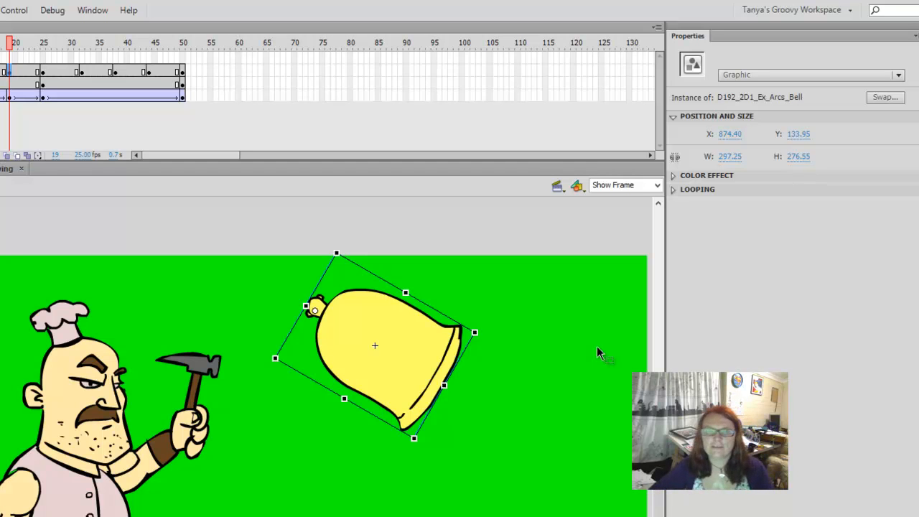
{"action": "left_click", "coordinate": [45, 81]}
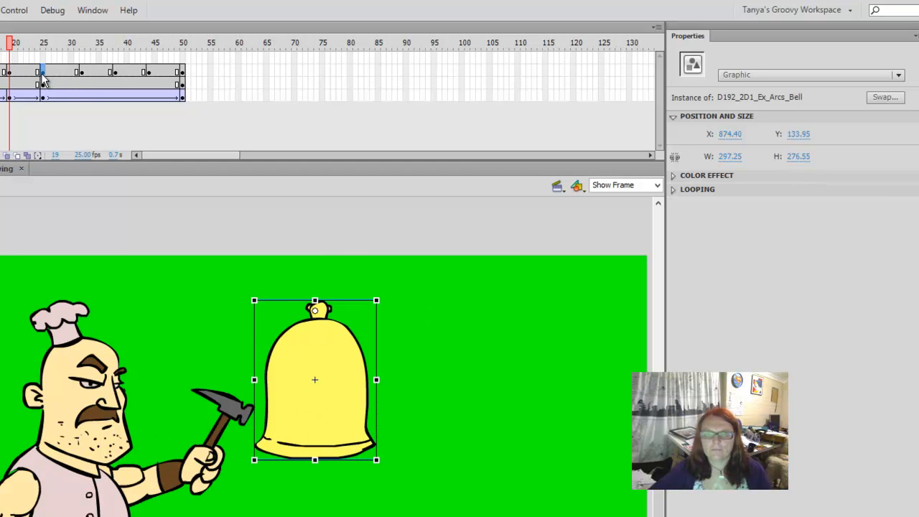
{"action": "left_click_drag", "start_coordinate": [388, 458], "coordinate": [246, 450]}
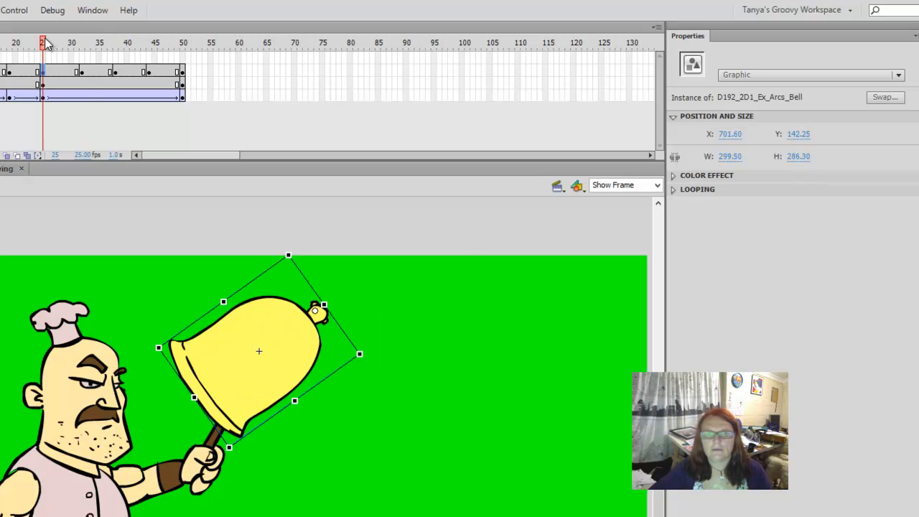
{"action": "left_click", "coordinate": [45, 43]}
Swing the bell away from the man at frame 32 and, by a smaller angle, toward him at frame 38.
{"action": "left_click", "coordinate": [84, 73]}
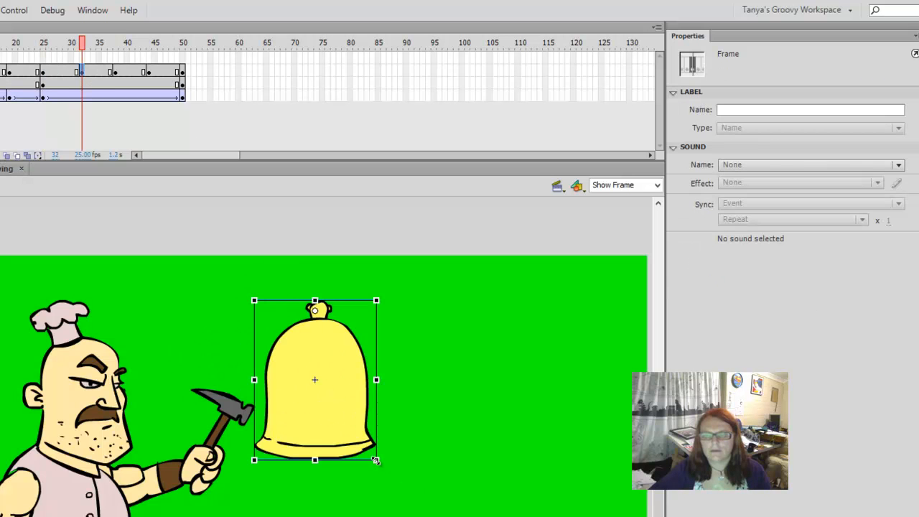
{"action": "left_click_drag", "start_coordinate": [389, 460], "coordinate": [514, 445]}
{"action": "left_click", "coordinate": [115, 73]}
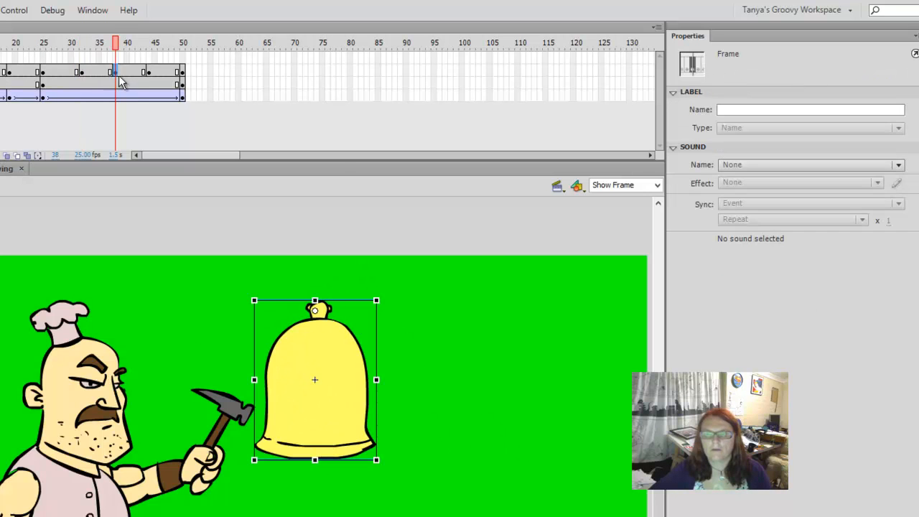
{"action": "left_click_drag", "start_coordinate": [389, 464], "coordinate": [308, 468]}
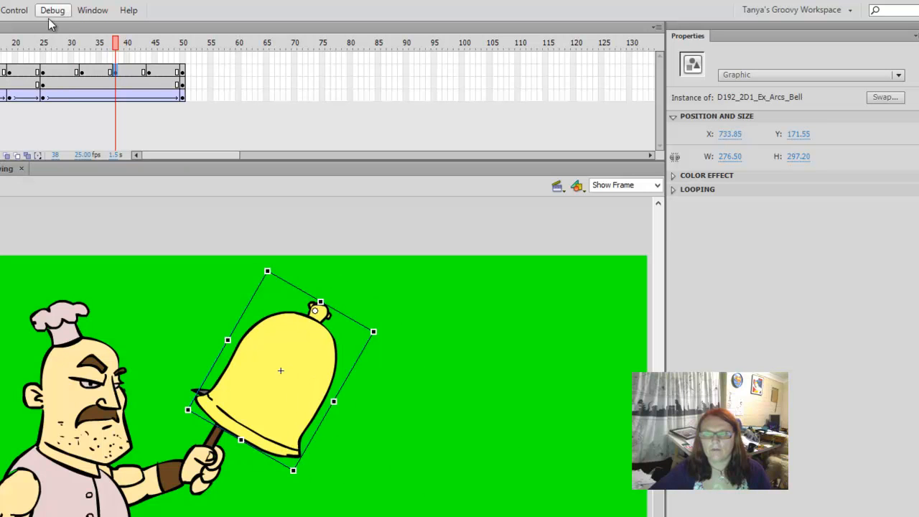
Rotate the bell moderately away from the man at frame 44 and slightly toward him at frame 50.
{"action": "left_click", "coordinate": [148, 73]}
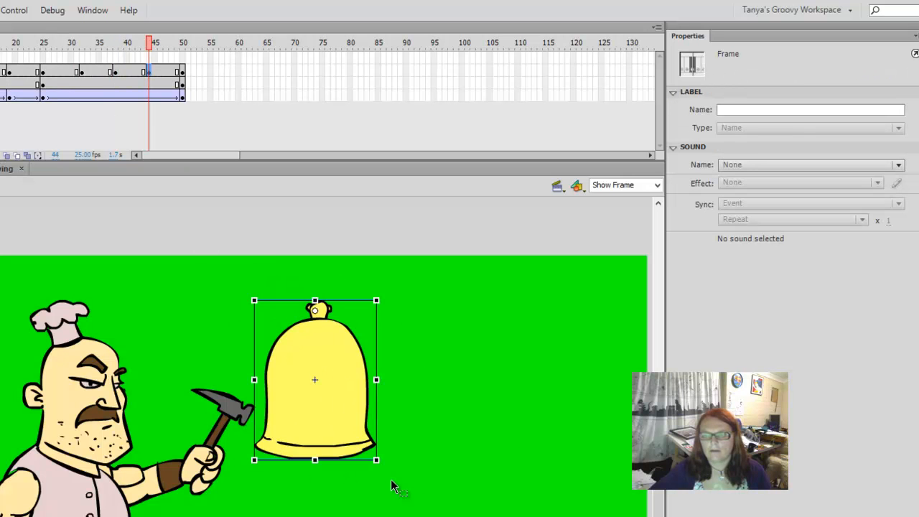
{"action": "left_click_drag", "start_coordinate": [387, 464], "coordinate": [460, 450]}
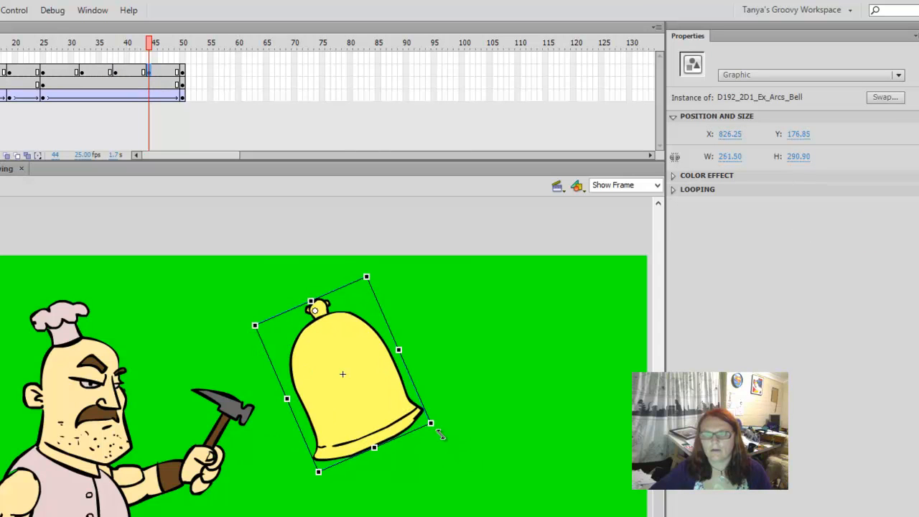
{"action": "left_click", "coordinate": [184, 73]}
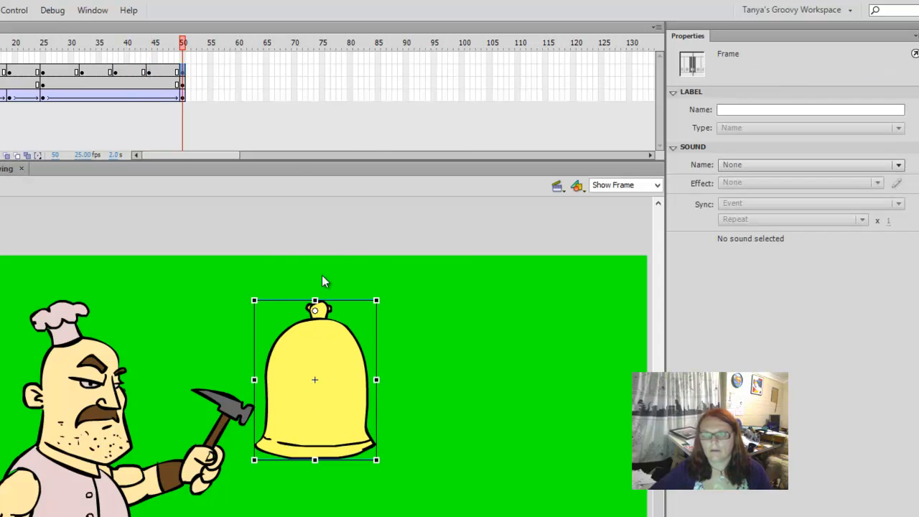
{"action": "left_click", "coordinate": [388, 461]}
{"action": "left_click_drag", "start_coordinate": [389, 461], "coordinate": [362, 468]}
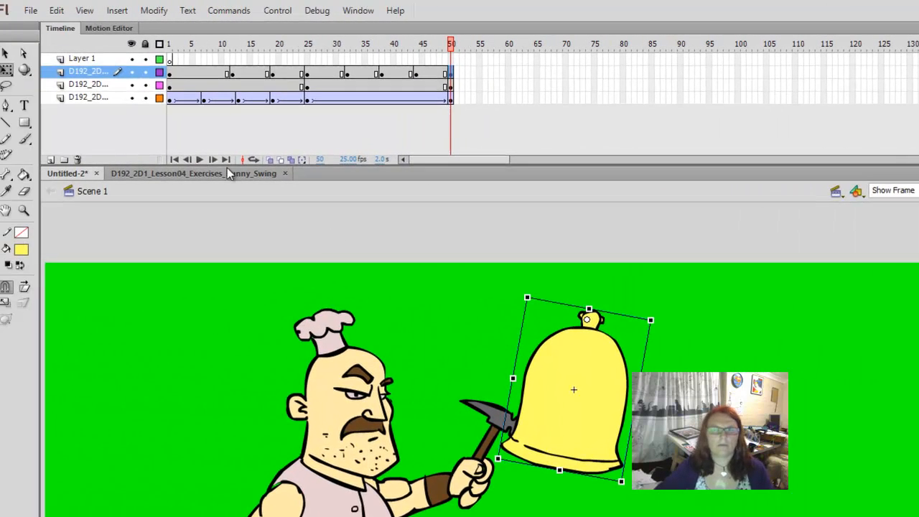
Create classic tweens between all the bell layer's keyframes from frame 1 to frame 50.
{"action": "right_click", "coordinate": [170, 74]}
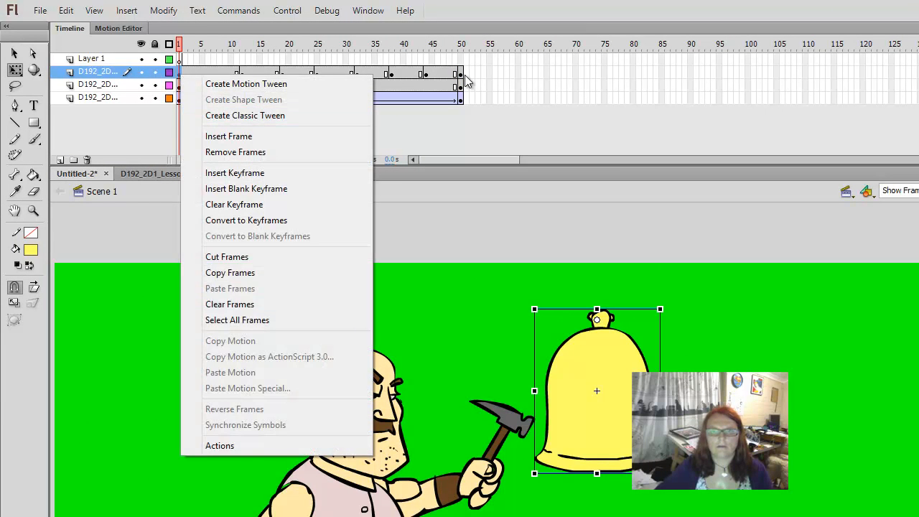
{"action": "left_click_drag", "start_coordinate": [459, 76], "coordinate": [185, 74]}
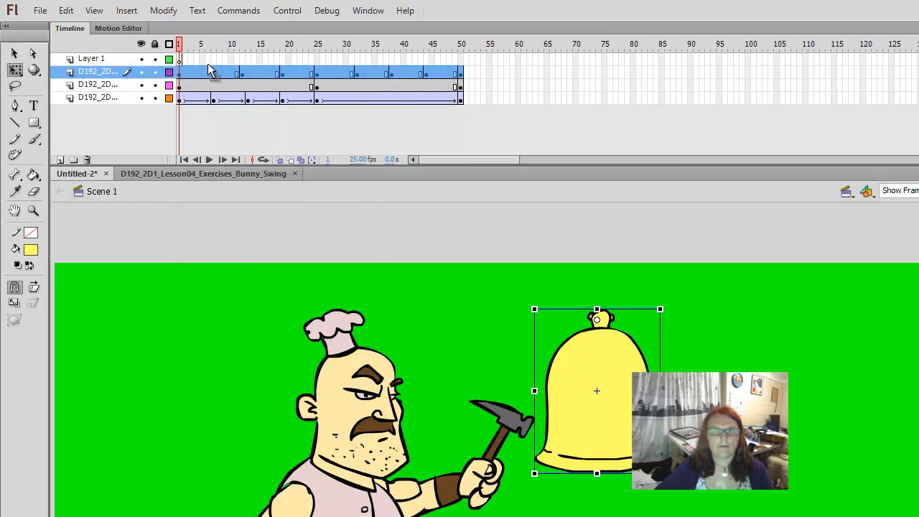
{"action": "right_click", "coordinate": [212, 77]}
{"action": "left_click", "coordinate": [252, 120]}
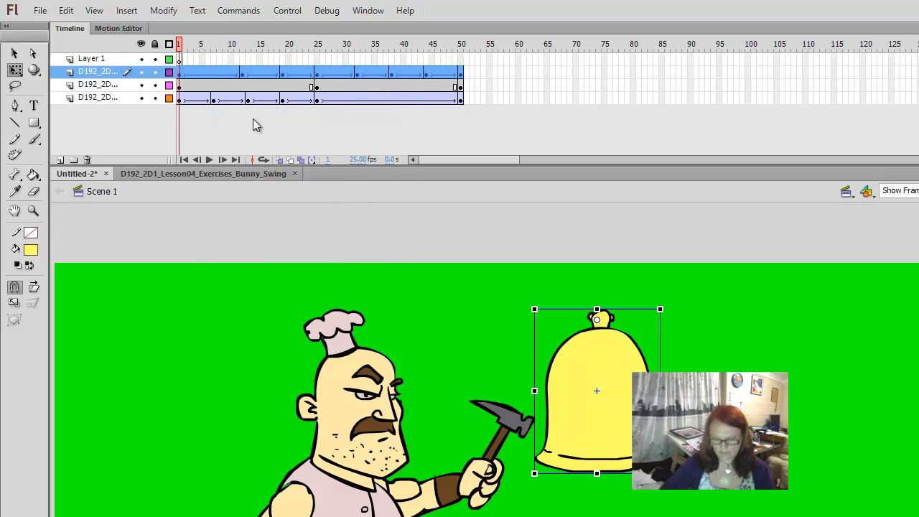
Play back the animation and scrub the hammer arm's swing to review its timing.
{"action": "key", "text": "Return"}
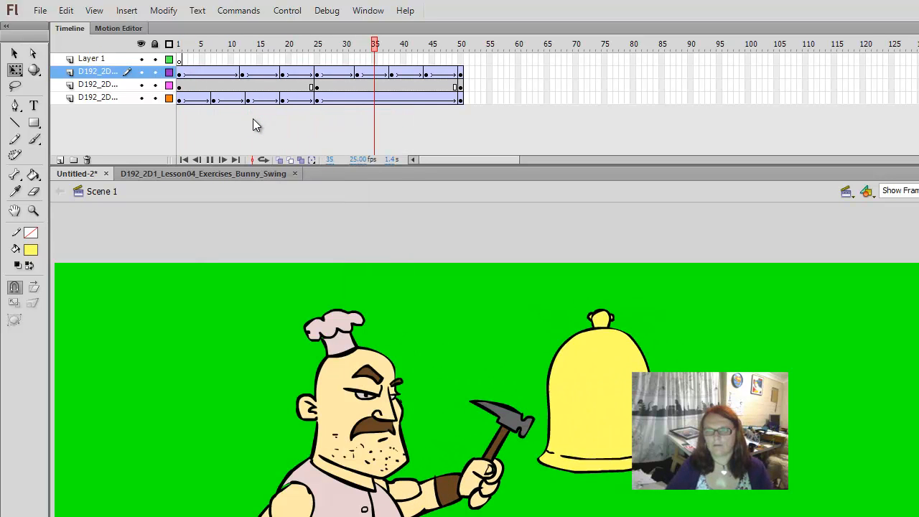
{"action": "key", "text": "Return"}
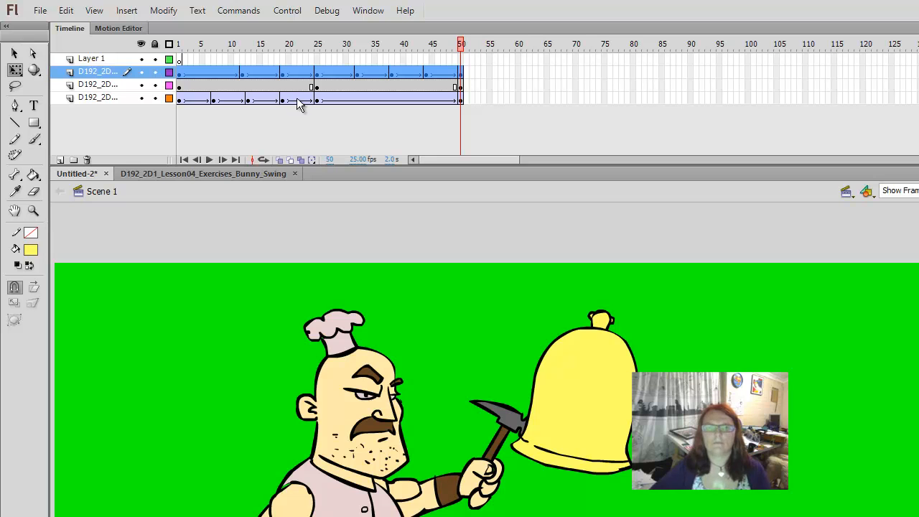
{"action": "left_click", "coordinate": [178, 99]}
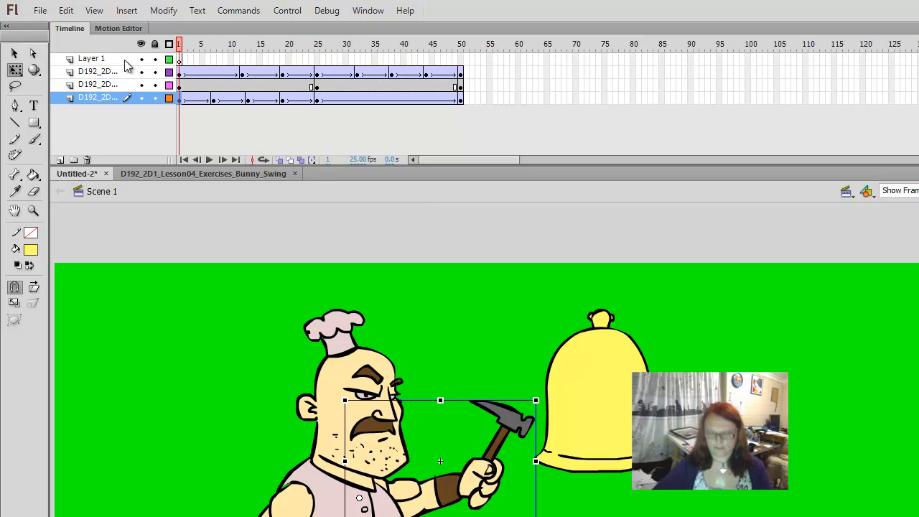
{"action": "key", "text": "Return"}
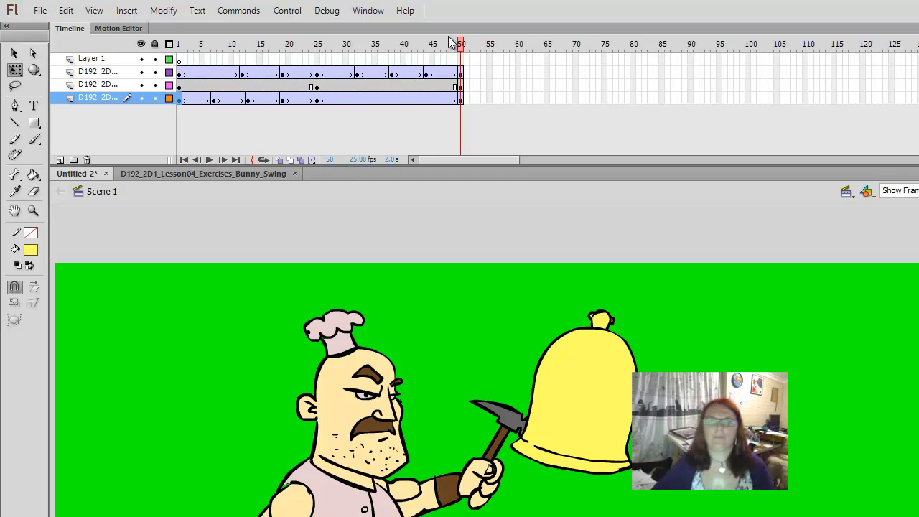
{"action": "left_click_drag", "start_coordinate": [462, 48], "coordinate": [202, 70]}
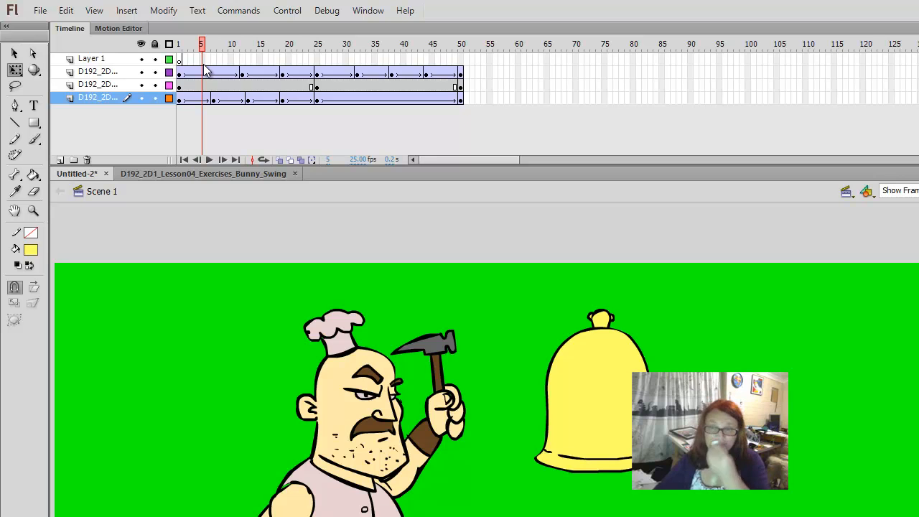
{"action": "left_click_drag", "start_coordinate": [205, 70], "coordinate": [215, 79]}
Apply a custom ease to the hammer arm's tween from frame 7 to 13, with a curve that starts flat and ends steeply.
{"action": "left_click", "coordinate": [216, 100]}
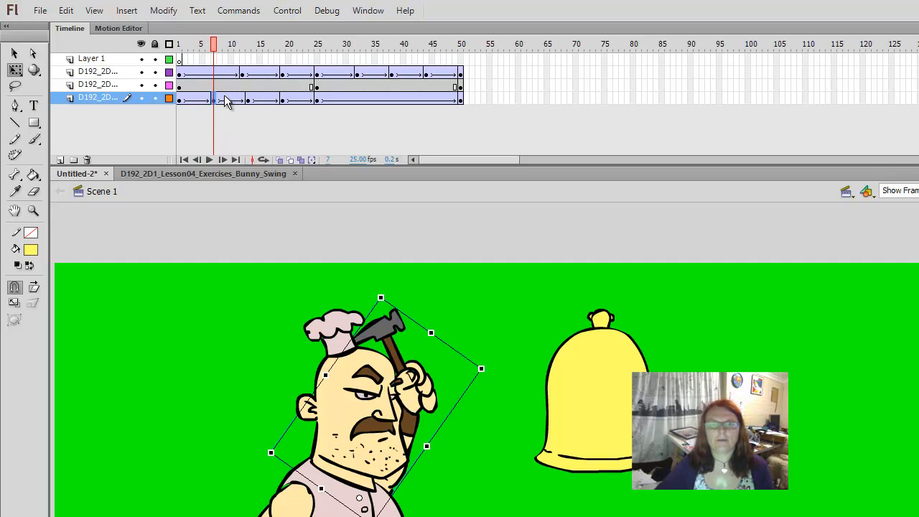
{"action": "left_click", "coordinate": [224, 99]}
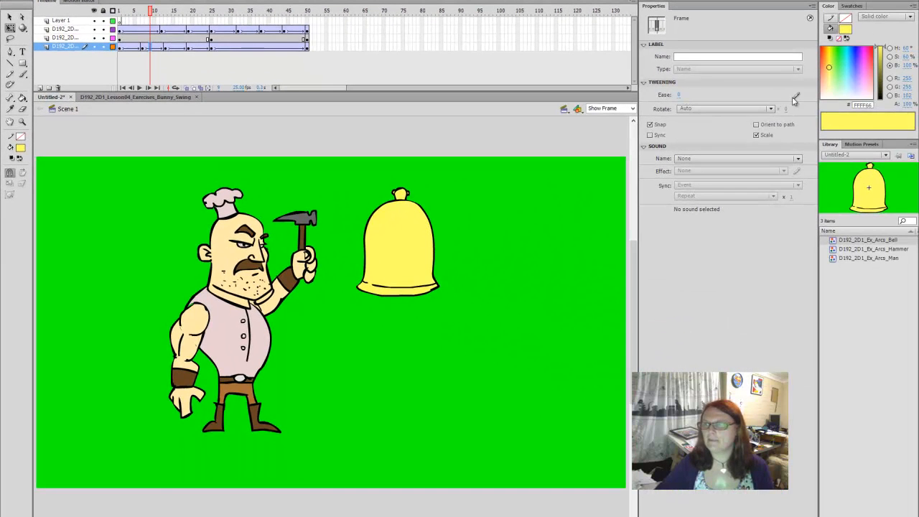
{"action": "left_click", "coordinate": [796, 96]}
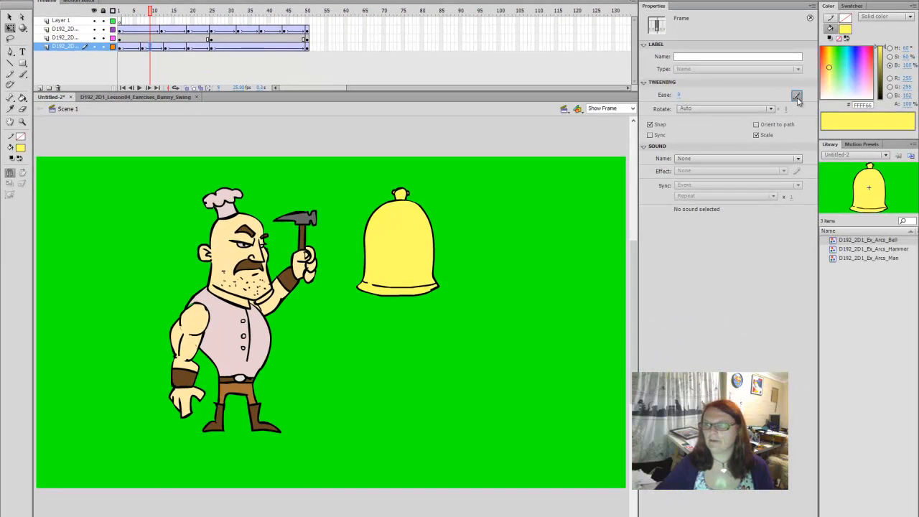
{"action": "left_click", "coordinate": [346, 325]}
{"action": "left_click_drag", "start_coordinate": [425, 282], "coordinate": [451, 349]}
{"action": "left_click", "coordinate": [581, 187]}
{"action": "left_click_drag", "start_coordinate": [502, 233], "coordinate": [594, 262]}
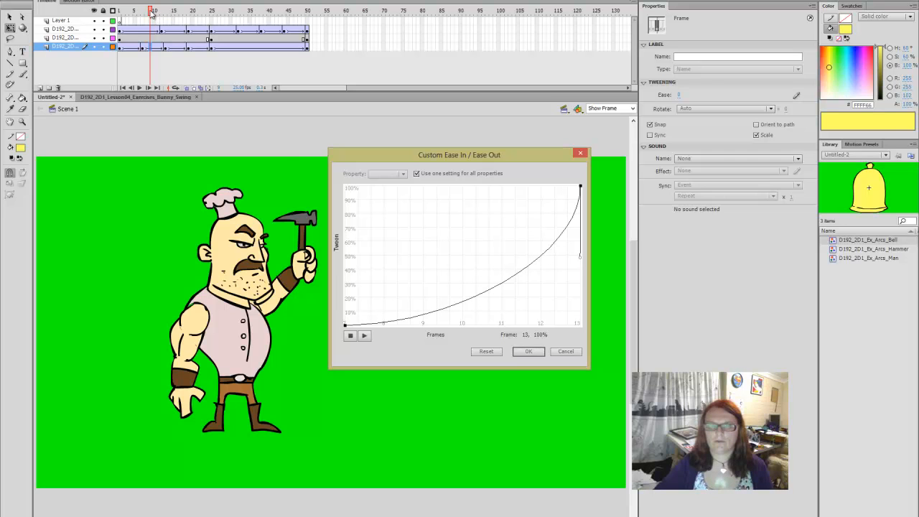
{"action": "left_click", "coordinate": [525, 353]}
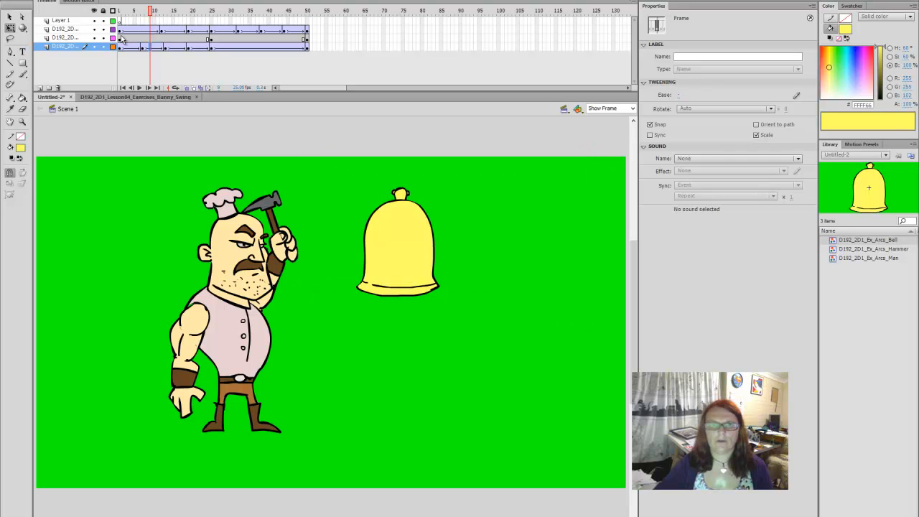
Set the ease of the hammer arm's tween from frame 1 to 7 to 100 out.
{"action": "left_click", "coordinate": [132, 46]}
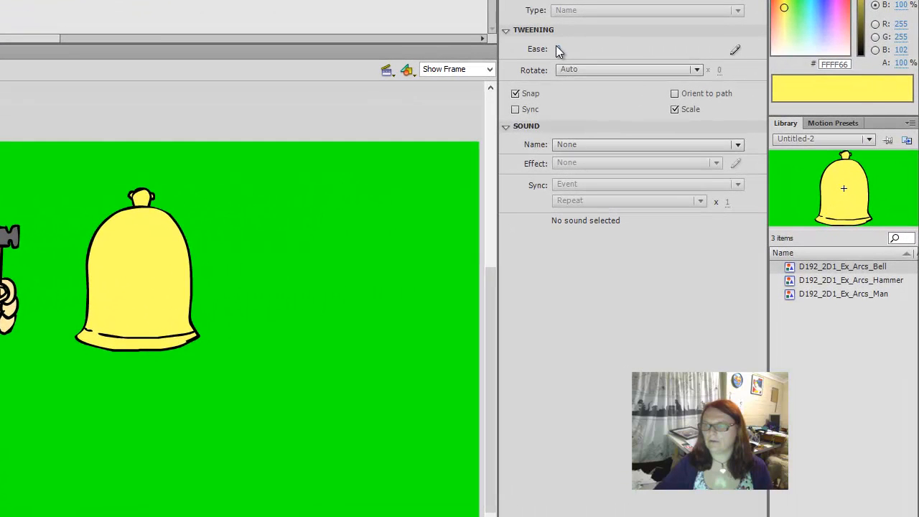
{"action": "left_click_drag", "start_coordinate": [679, 95], "coordinate": [684, 95]}
{"action": "left_click_drag", "start_coordinate": [565, 48], "coordinate": [751, 52]}
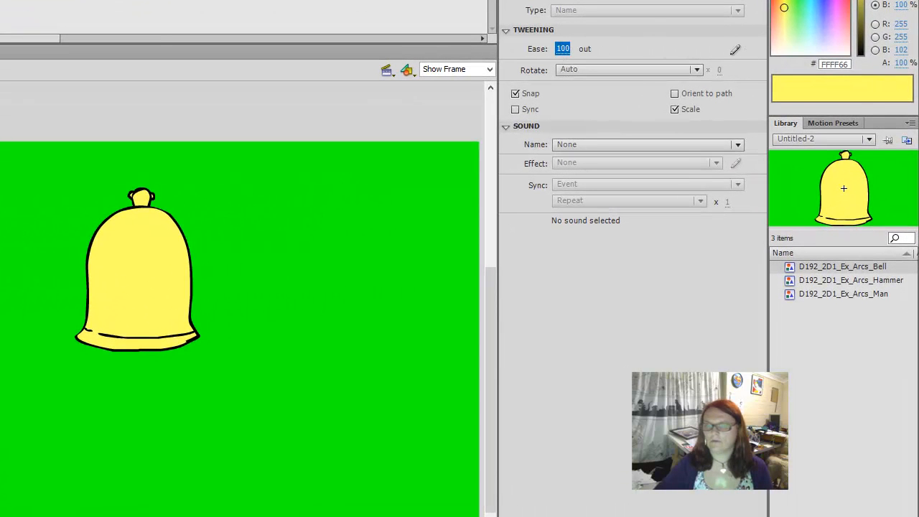
Adjust the ease of the hammer arm's tween from frame 13 to 19 and set the frame 19 to 25 tween's ease to -50.
{"action": "left_click_drag", "start_coordinate": [81, 46], "coordinate": [172, 98]}
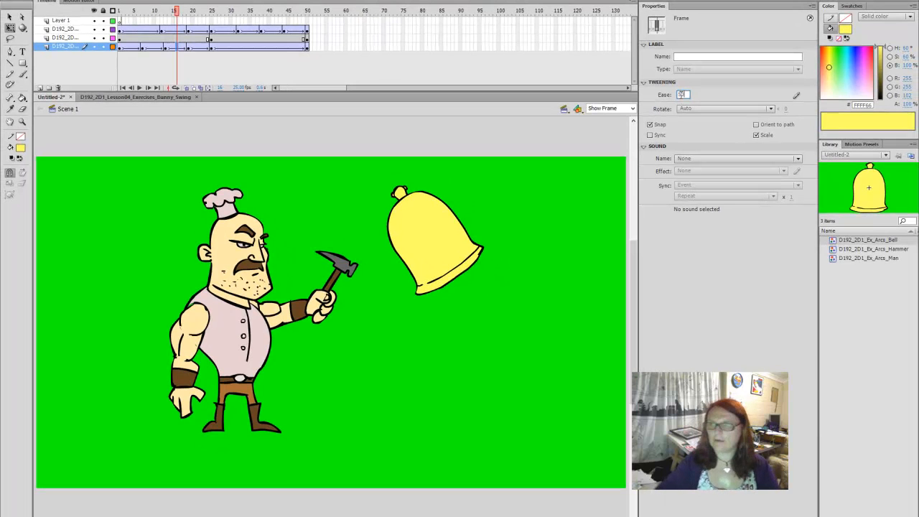
{"action": "left_click", "coordinate": [204, 49]}
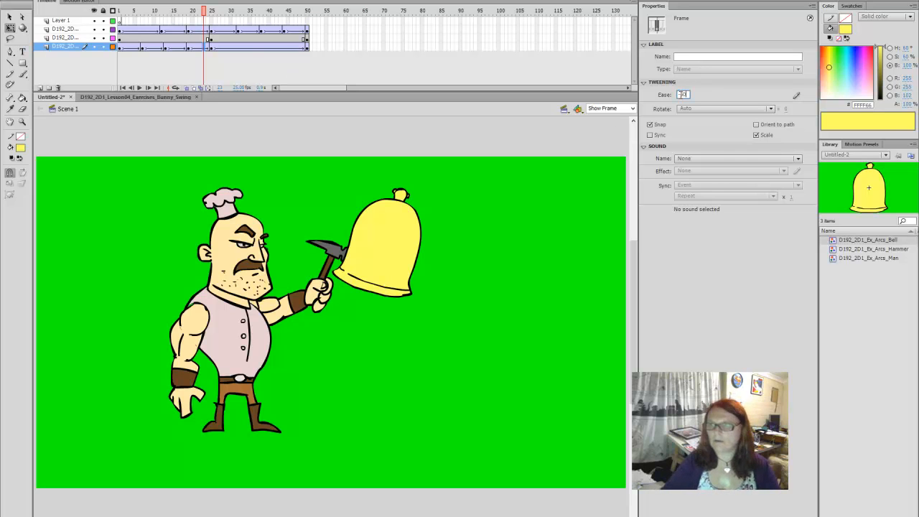
{"action": "key", "text": "Return"}
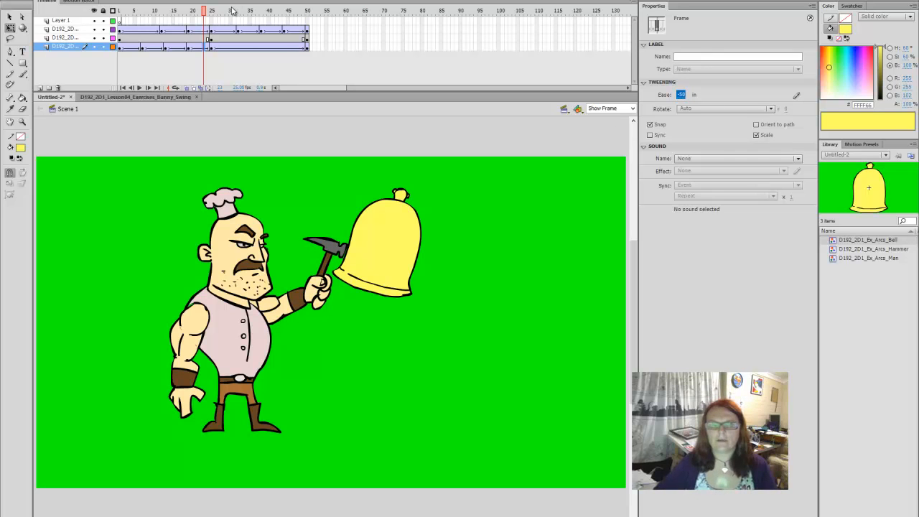
Play back the animation to check the eased hammer arm swing.
{"action": "key", "text": "Return"}
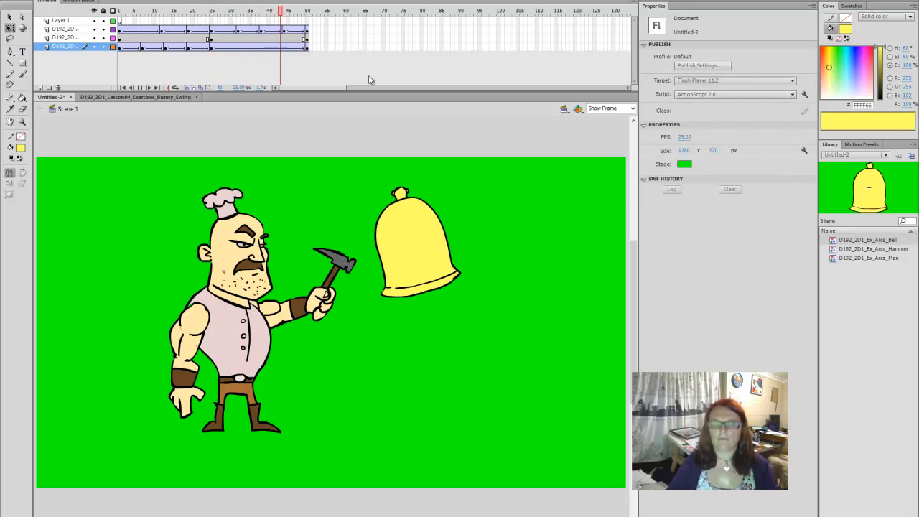
{"action": "key", "text": "Return"}
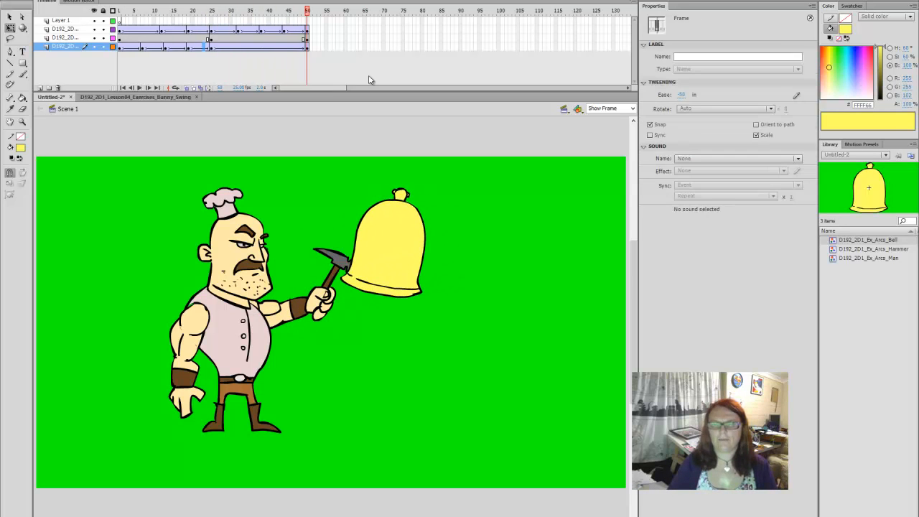
{"action": "key", "text": "Return"}
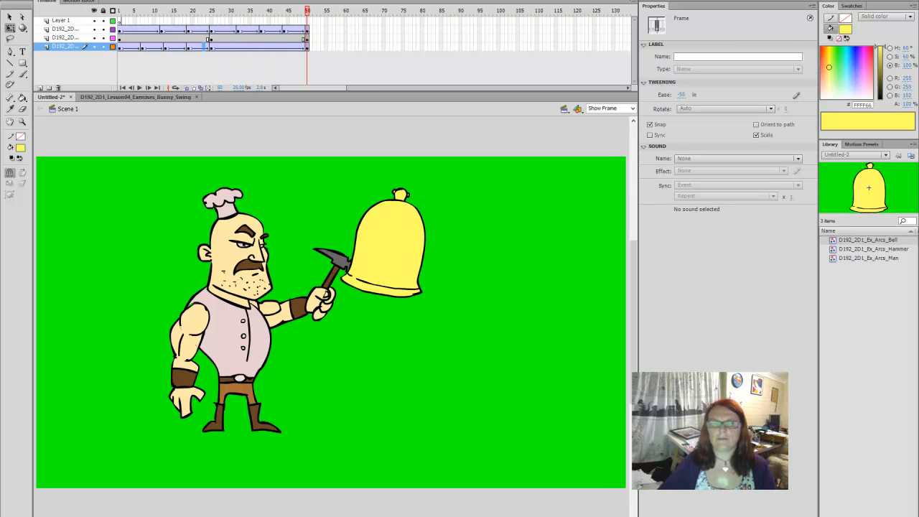
Set the ease of the bell's frame 12 to 19 tween to 100 and ease in its frame 19 to 25 tween at about -96.
{"action": "left_click", "coordinate": [176, 31]}
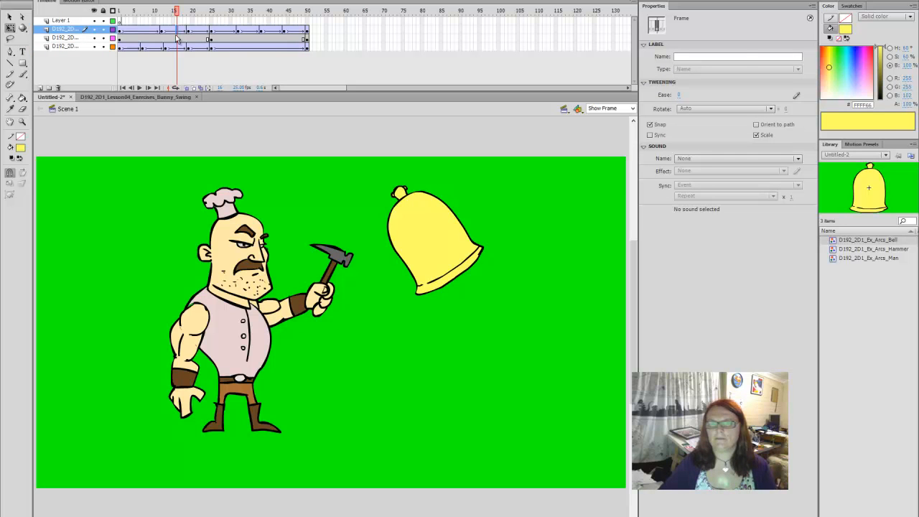
{"action": "left_click", "coordinate": [680, 96]}
{"action": "type", "text": "100"}
{"action": "key", "text": "Return"}
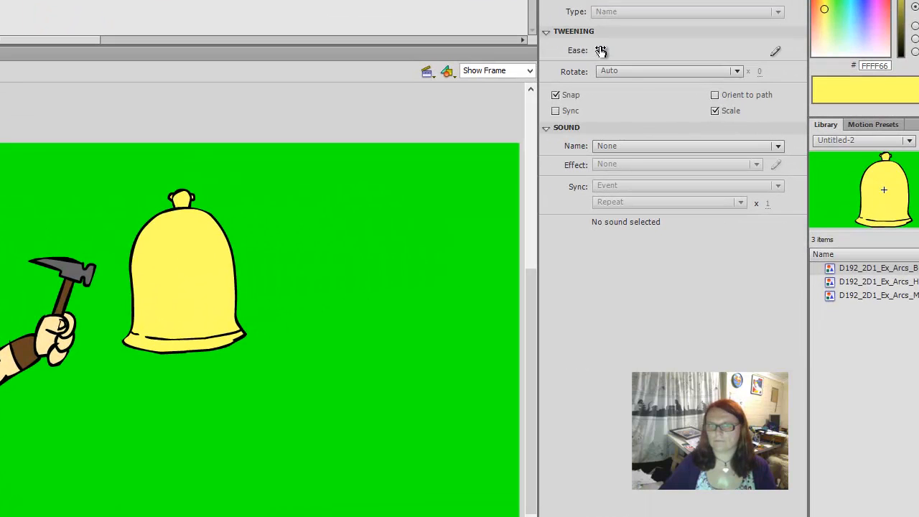
{"action": "left_click_drag", "start_coordinate": [600, 51], "coordinate": [106, 51]}
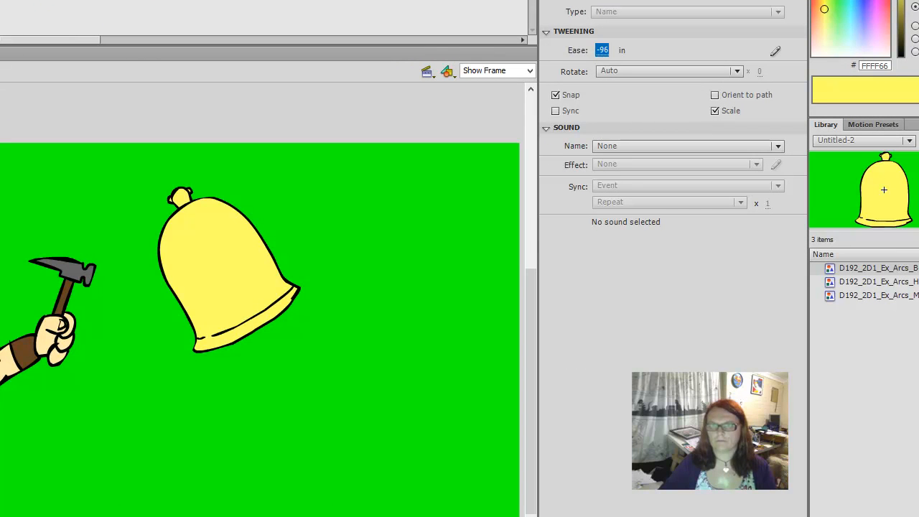
{"action": "type", "text": "0"}
{"action": "key", "text": "Return"}
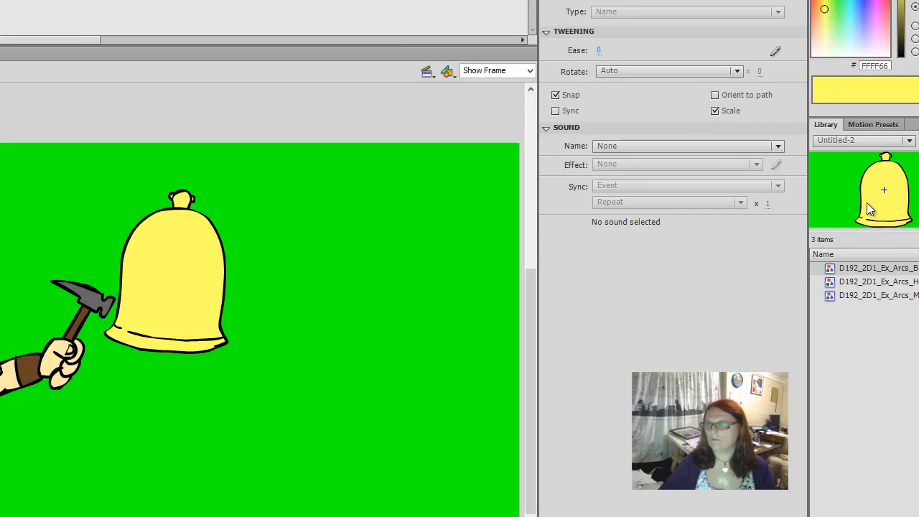
Give the bell's tween from frame 25 to 32 a custom S-shaped ease curve, flattened at both ends.
{"action": "left_click", "coordinate": [776, 53]}
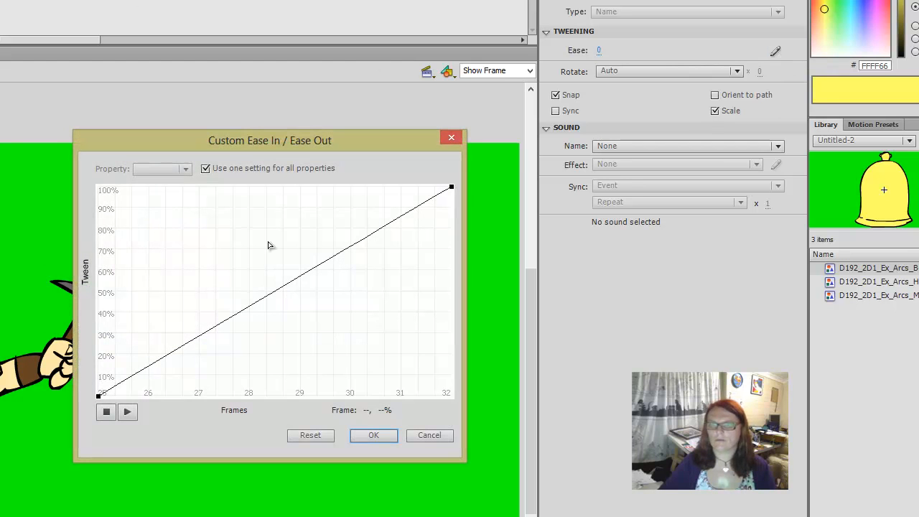
{"action": "left_click", "coordinate": [99, 396]}
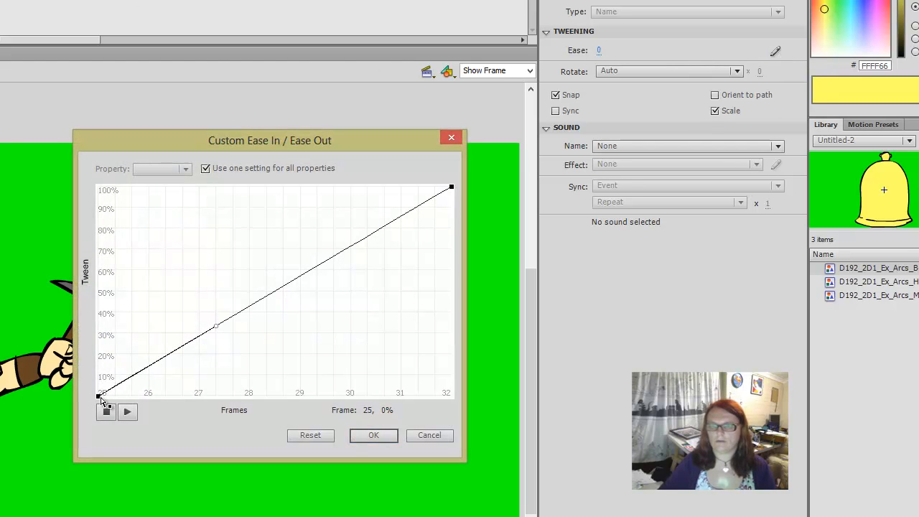
{"action": "left_click_drag", "start_coordinate": [214, 327], "coordinate": [265, 407]}
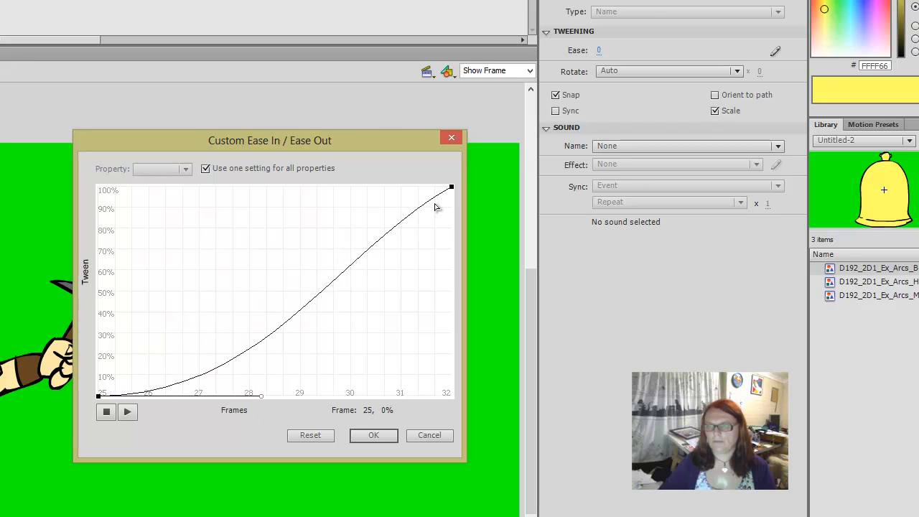
{"action": "left_click", "coordinate": [452, 188]}
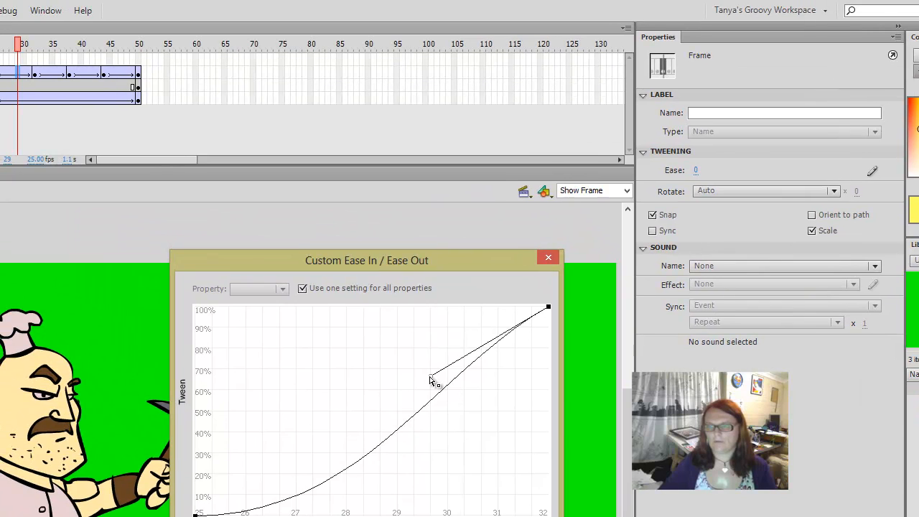
{"action": "left_click_drag", "start_coordinate": [335, 256], "coordinate": [306, 187]}
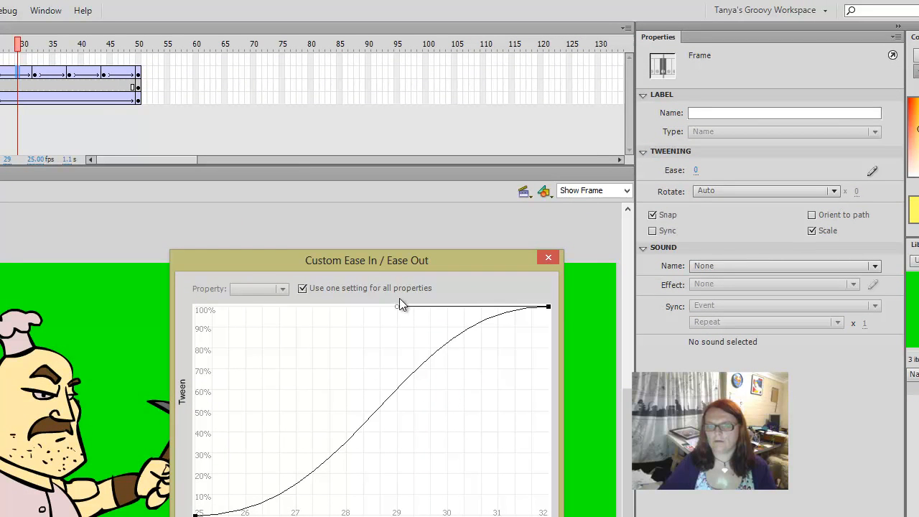
{"action": "key", "text": "Return"}
Shape a custom ease-in and ease-out S-curve for the bell's tween from frame 32 to 38.
{"action": "left_click", "coordinate": [47, 72]}
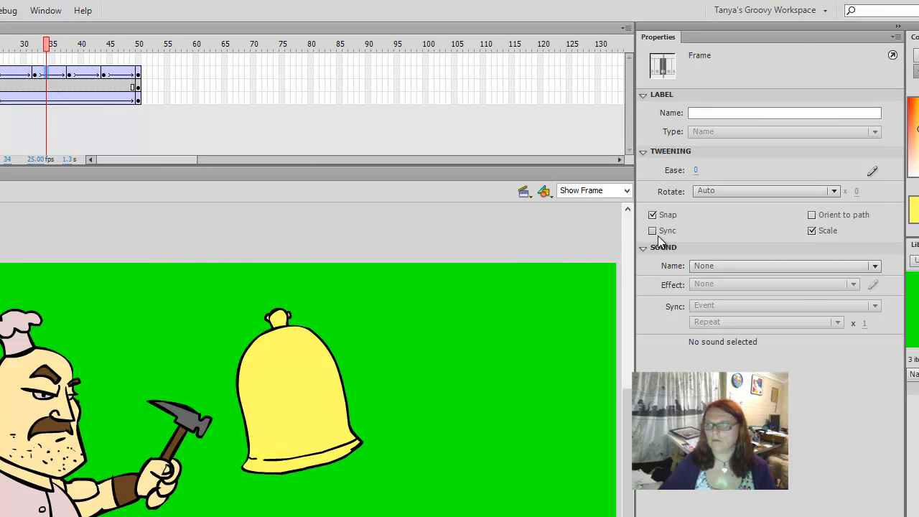
{"action": "left_click", "coordinate": [870, 173]}
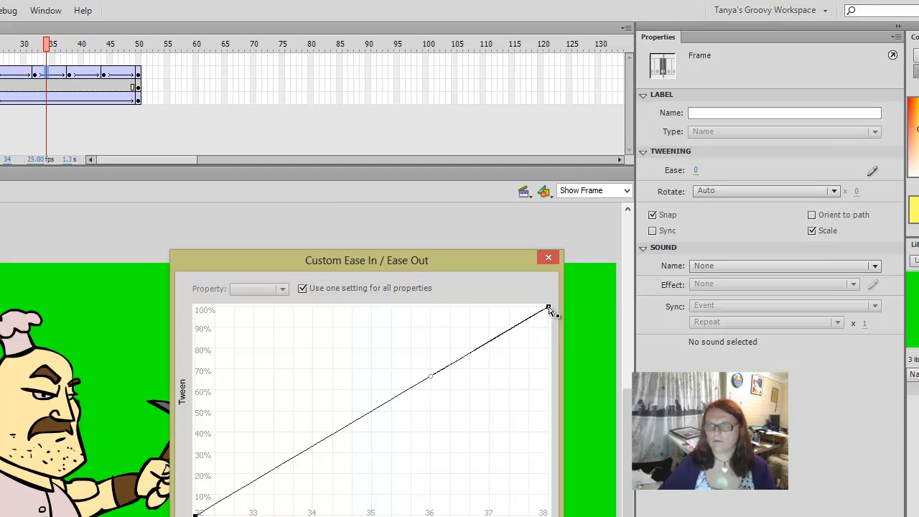
{"action": "left_click_drag", "start_coordinate": [431, 379], "coordinate": [414, 307]}
{"action": "left_click_drag", "start_coordinate": [195, 514], "coordinate": [311, 443]}
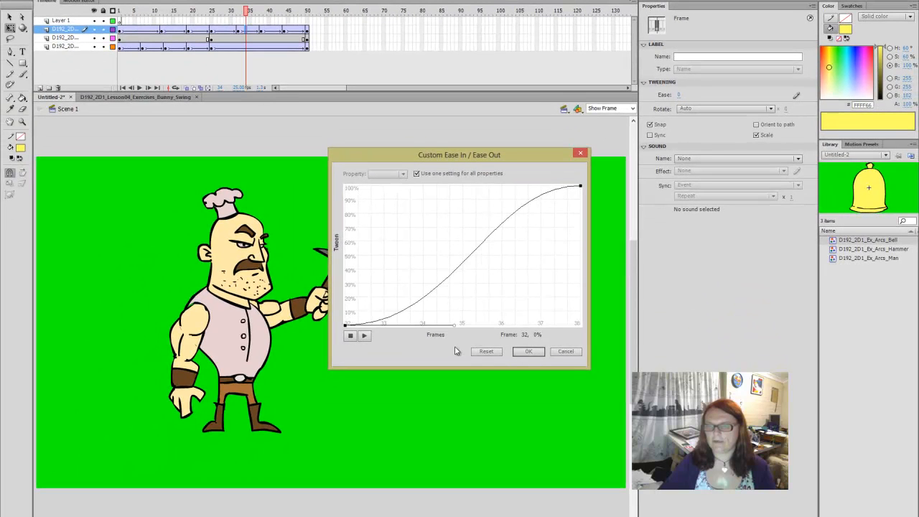
{"action": "left_click", "coordinate": [528, 351]}
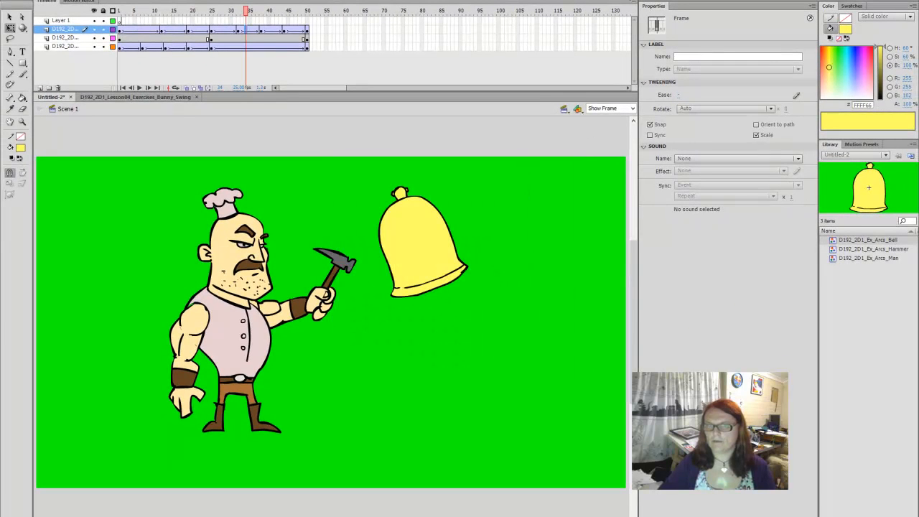
Apply the same kind of custom S-shaped ease to the bell's tween from frame 38 to 44.
{"action": "left_click", "coordinate": [270, 30]}
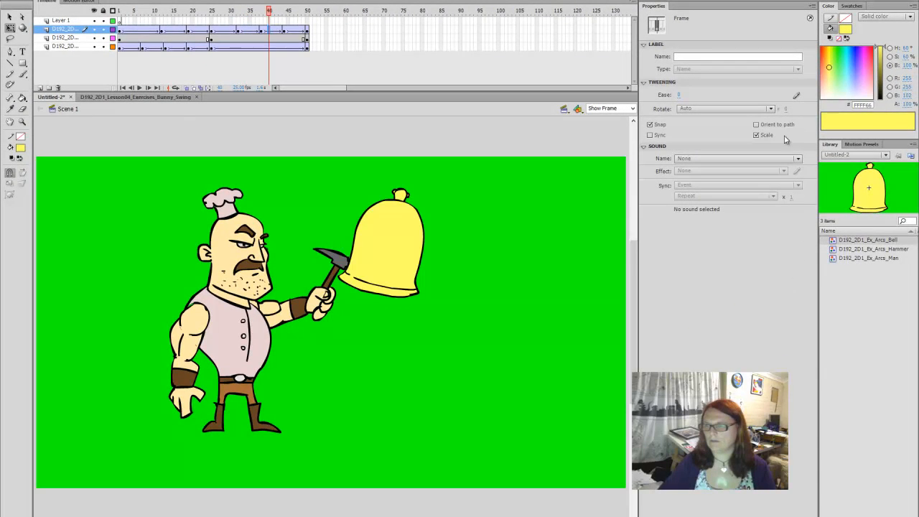
{"action": "left_click", "coordinate": [796, 95]}
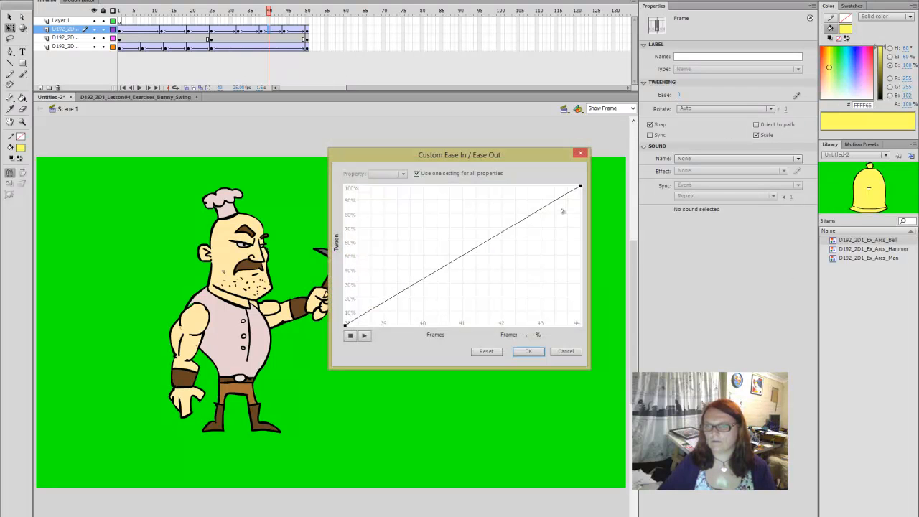
{"action": "left_click", "coordinate": [581, 187]}
{"action": "left_click_drag", "start_coordinate": [504, 234], "coordinate": [491, 186]}
{"action": "left_click", "coordinate": [346, 325]}
{"action": "left_click_drag", "start_coordinate": [425, 282], "coordinate": [438, 350]}
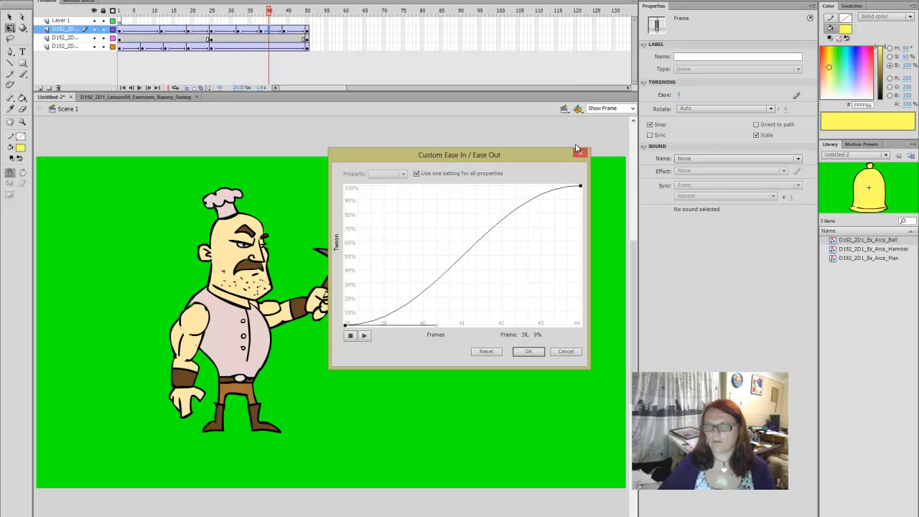
{"action": "left_click", "coordinate": [527, 351]}
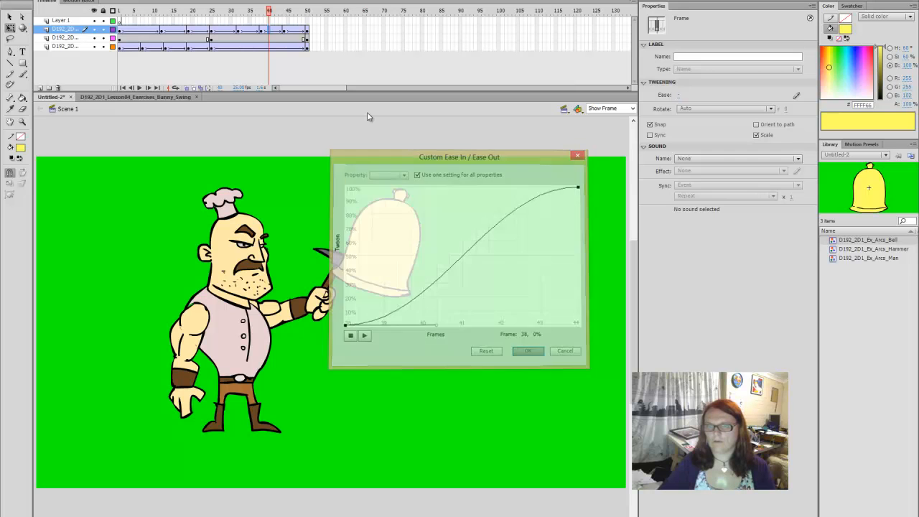
Set the ease of the bell's tween from frame 44 to 50 to 100 and play the animation from frame 1.
{"action": "left_click", "coordinate": [296, 30]}
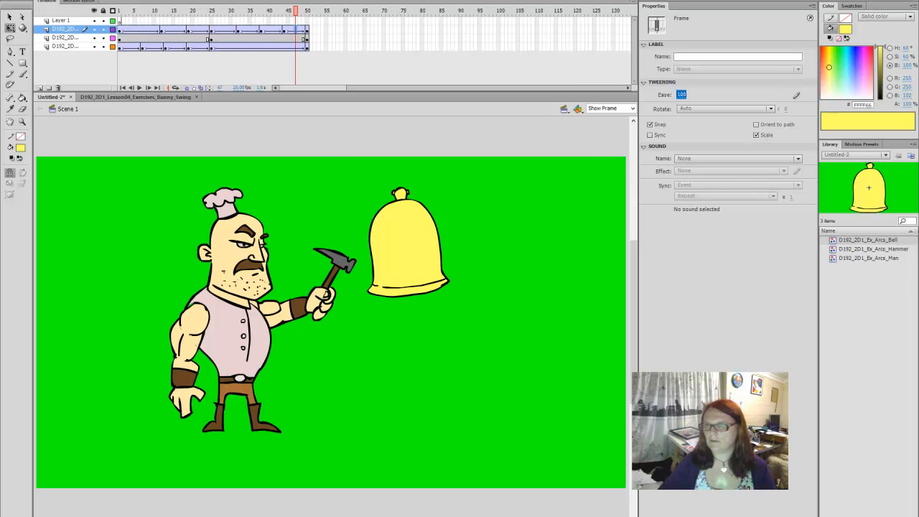
{"action": "left_click_drag", "start_coordinate": [681, 95], "coordinate": [805, 117]}
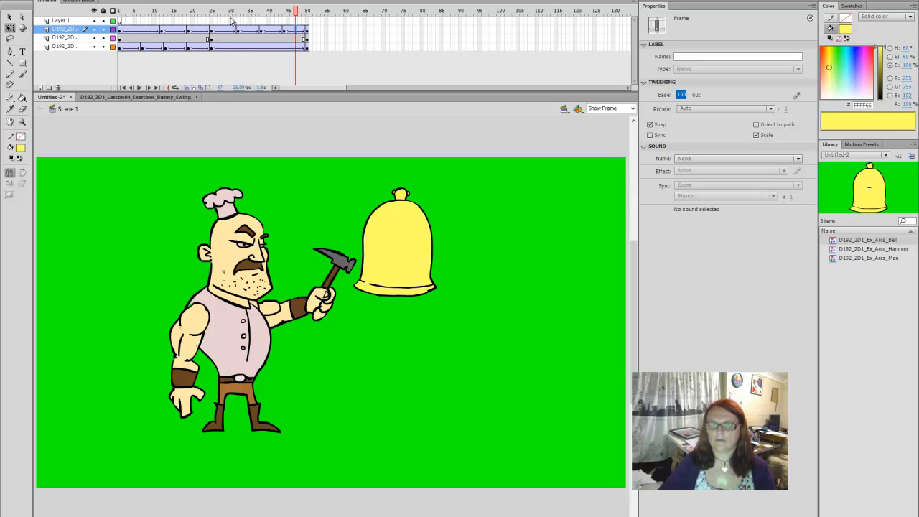
{"action": "left_click_drag", "start_coordinate": [296, 13], "coordinate": [92, 20]}
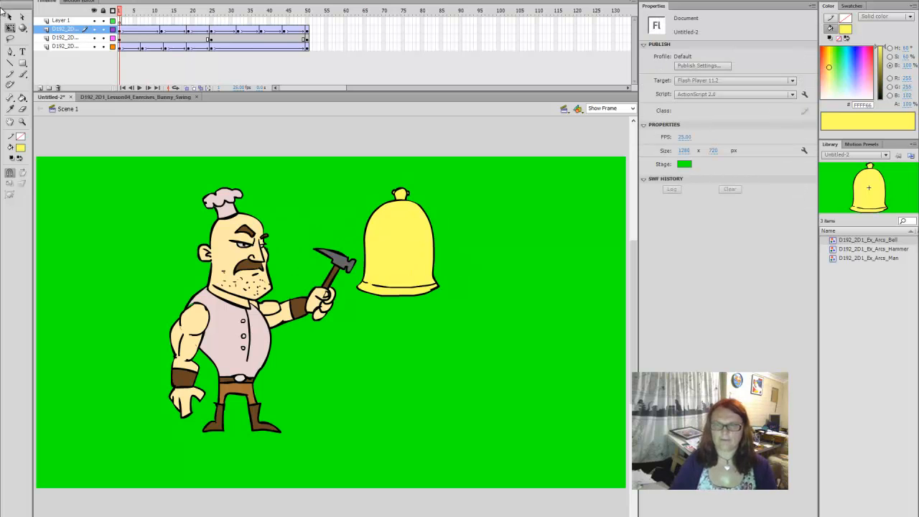
{"action": "key", "text": "Return"}
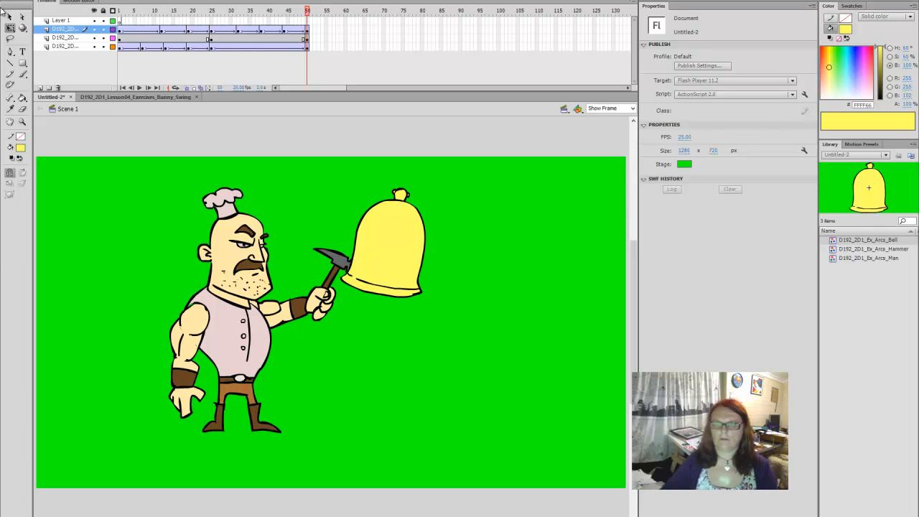
Copy the bell's upright pose from frame 1 and paste it over its last keyframe at frame 50.
{"action": "left_click_drag", "start_coordinate": [309, 17], "coordinate": [326, 63]}
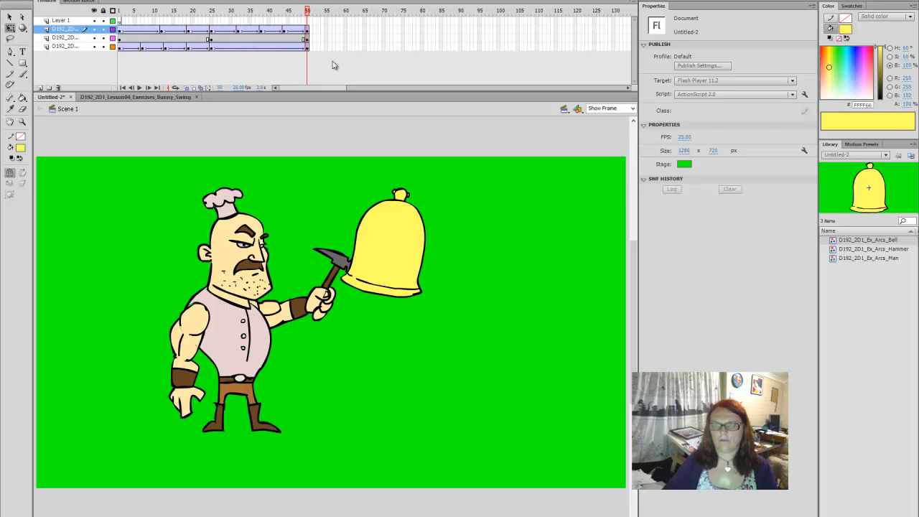
{"action": "left_click", "coordinate": [310, 32]}
{"action": "left_click", "coordinate": [304, 33]}
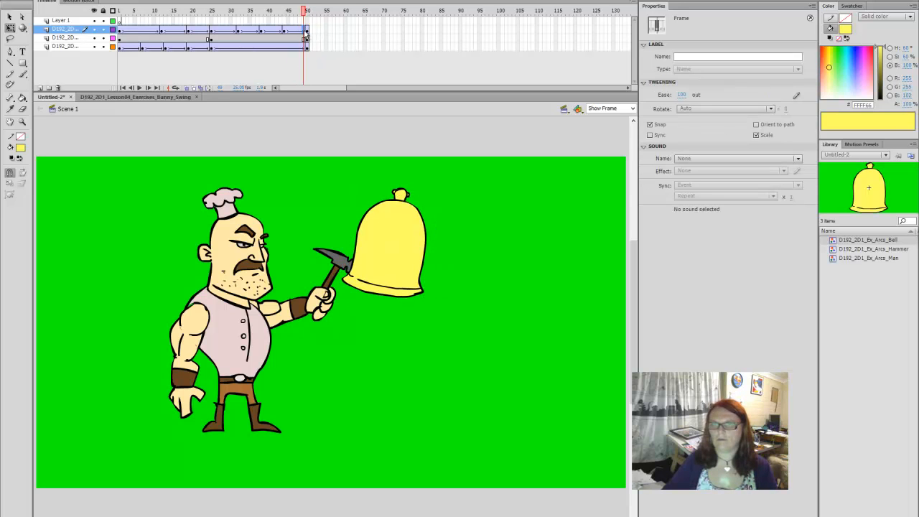
{"action": "left_click", "coordinate": [308, 38]}
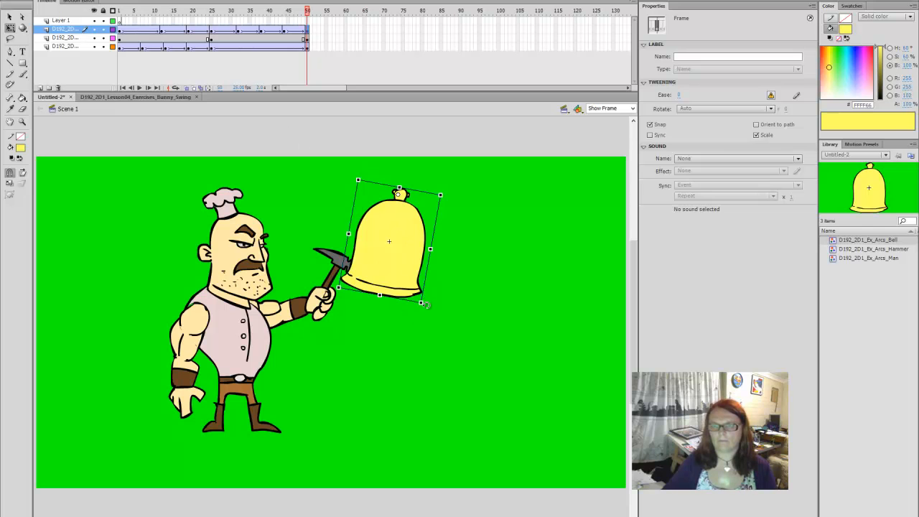
{"action": "right_click", "coordinate": [120, 32]}
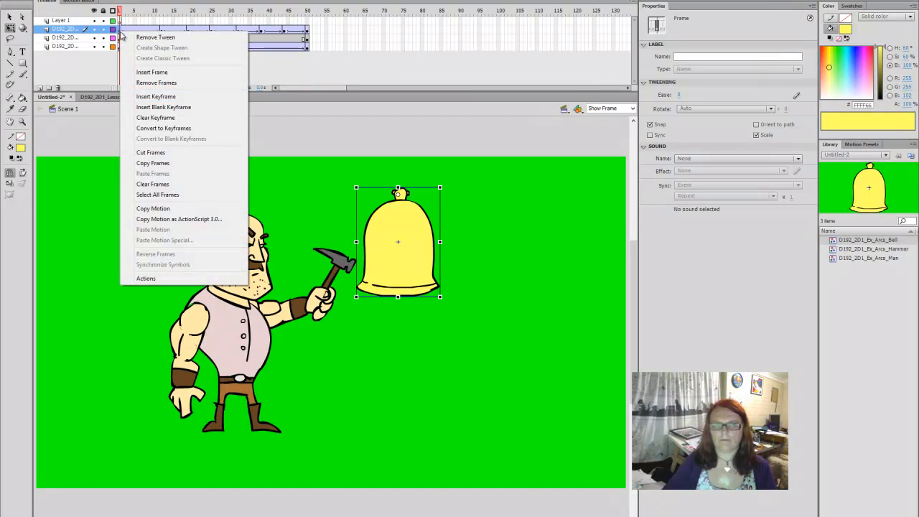
{"action": "left_click", "coordinate": [152, 163]}
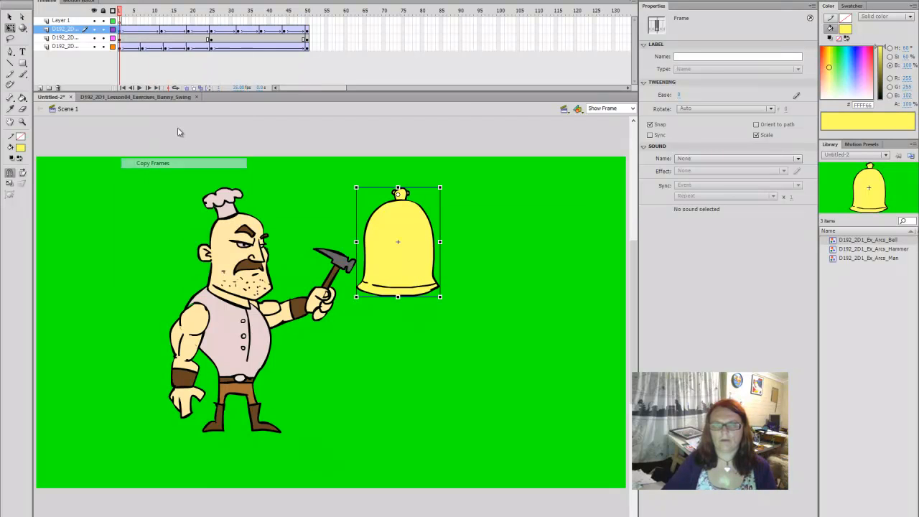
{"action": "right_click", "coordinate": [309, 34]}
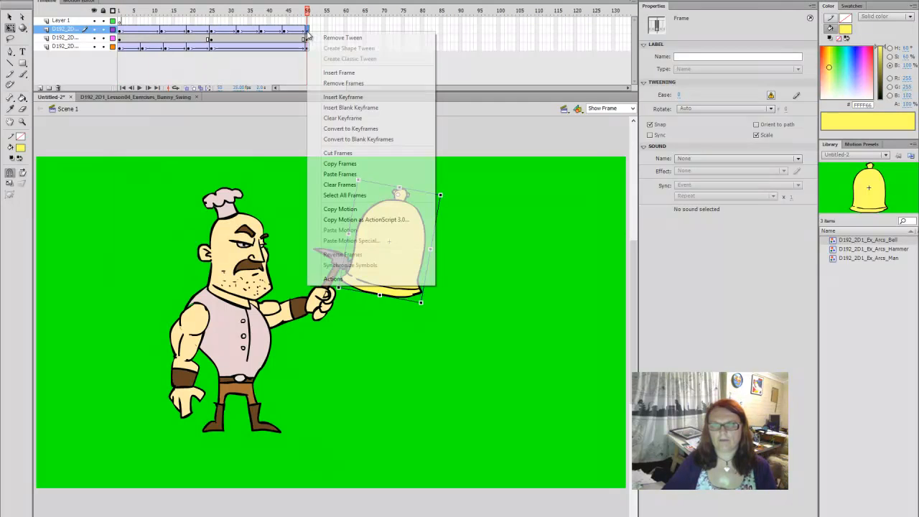
{"action": "left_click", "coordinate": [352, 176]}
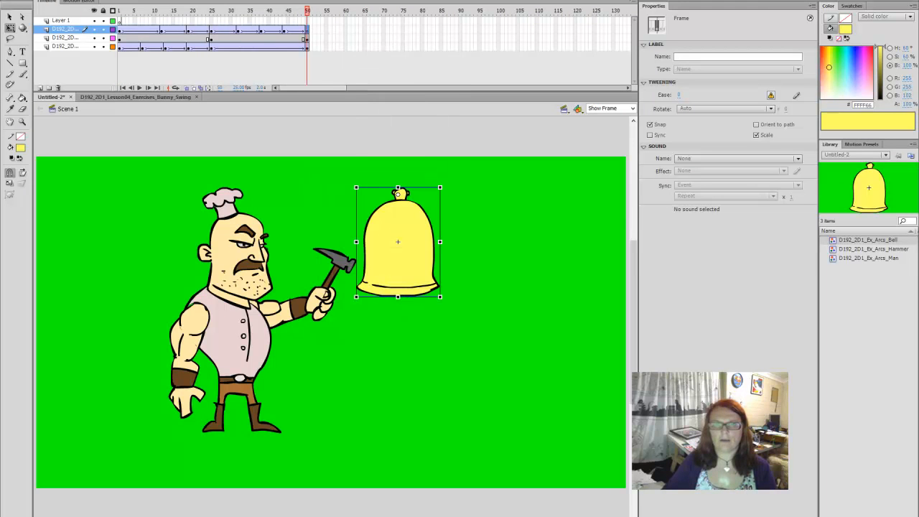
Turn on loop playback, play the animation repeatedly, and stop it.
{"action": "left_click", "coordinate": [191, 1]}
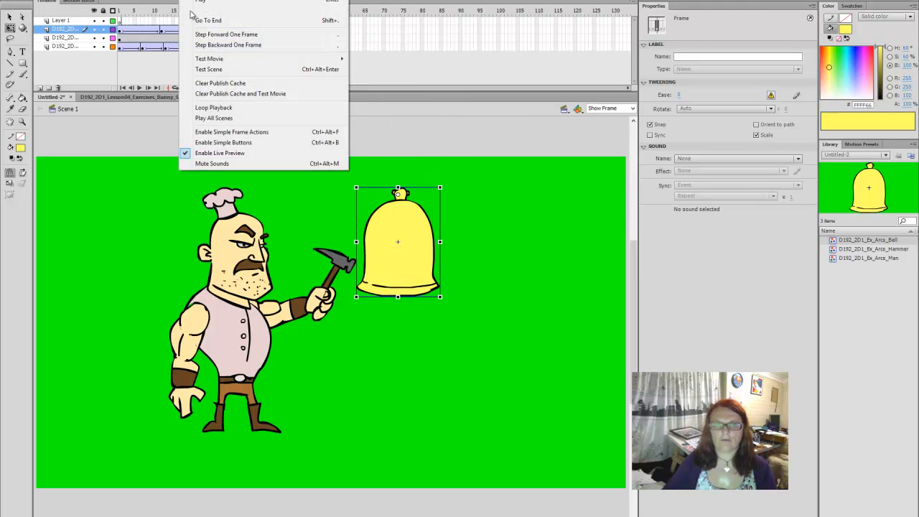
{"action": "left_click", "coordinate": [210, 107]}
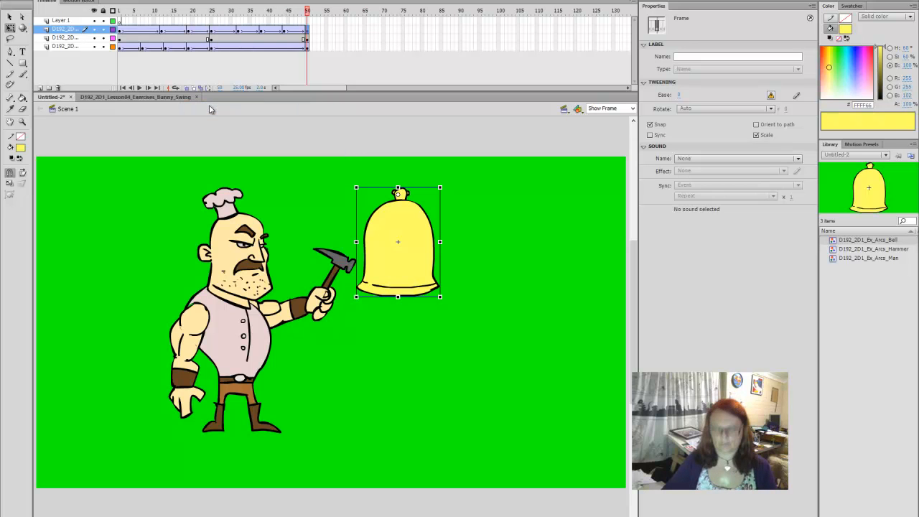
{"action": "key", "text": "Return"}
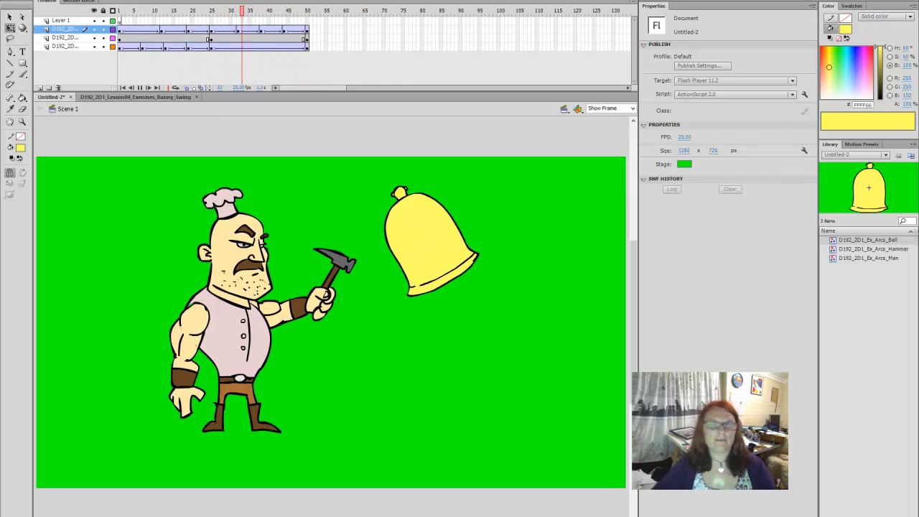
{"action": "left_click", "coordinate": [181, 12]}
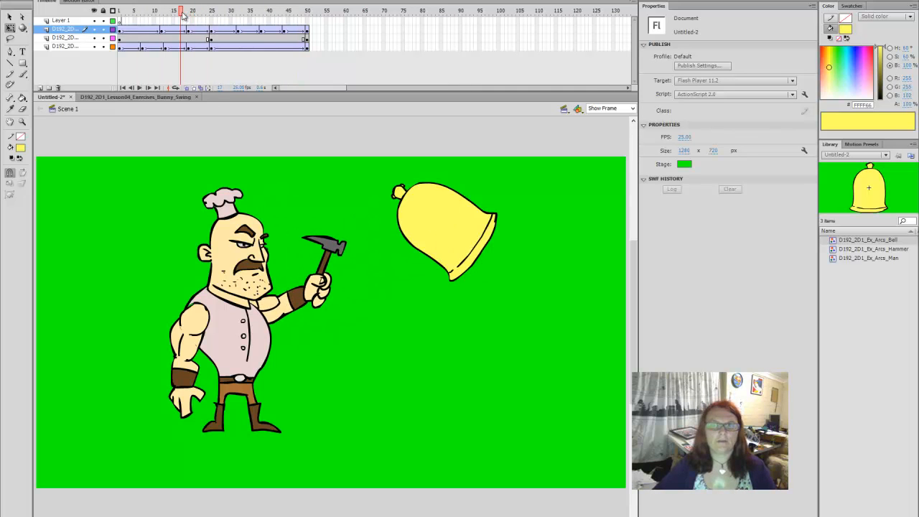
At frame 7, skew the man's body backward, away from the bell, and shift the hammer arm back to meet his shoulder.
{"action": "left_click_drag", "start_coordinate": [180, 15], "coordinate": [142, 48]}
{"action": "left_click", "coordinate": [145, 39]}
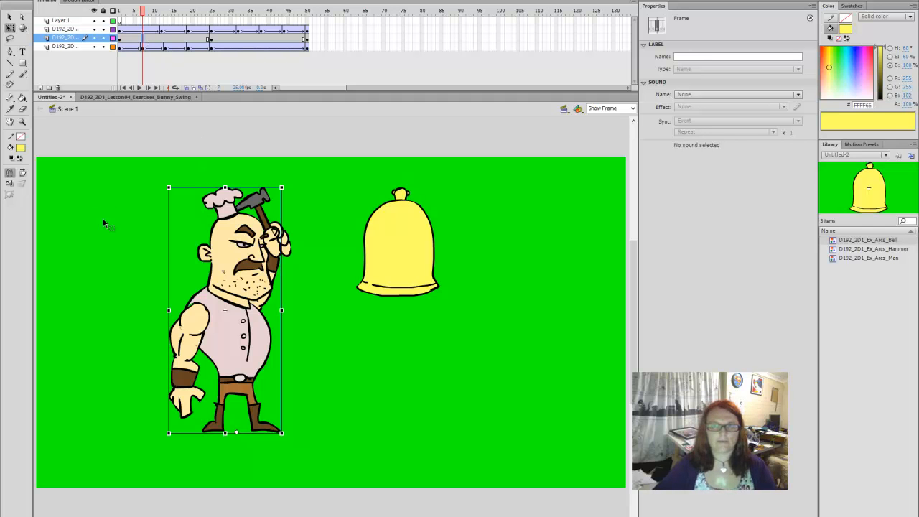
{"action": "left_click_drag", "start_coordinate": [253, 185], "coordinate": [252, 188]}
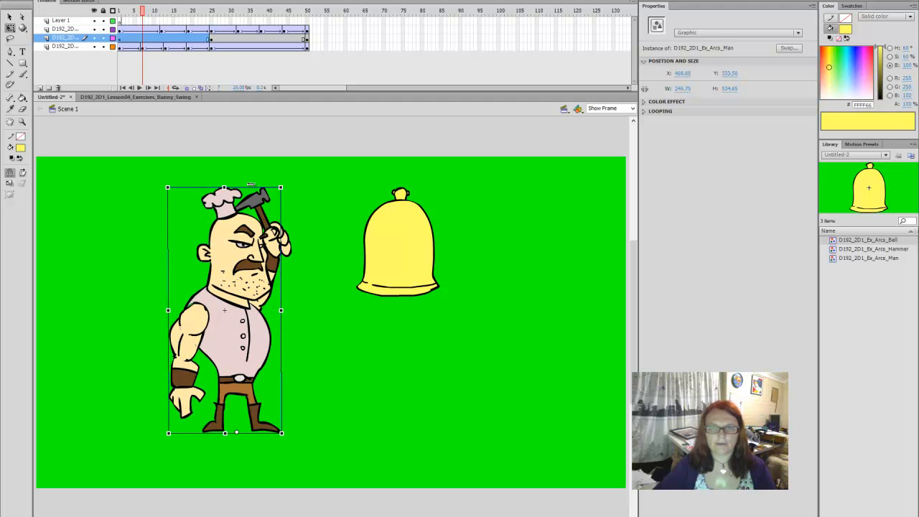
{"action": "left_click_drag", "start_coordinate": [251, 187], "coordinate": [234, 187]}
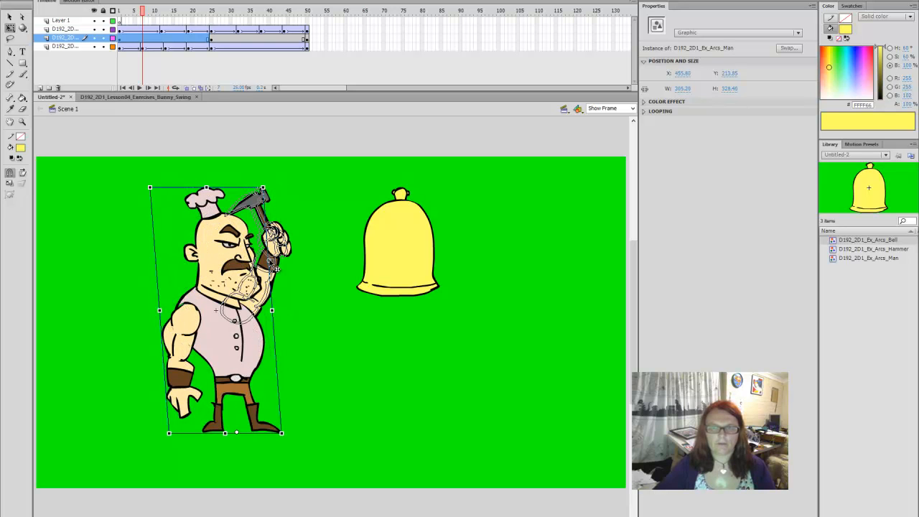
{"action": "left_click", "coordinate": [267, 263]}
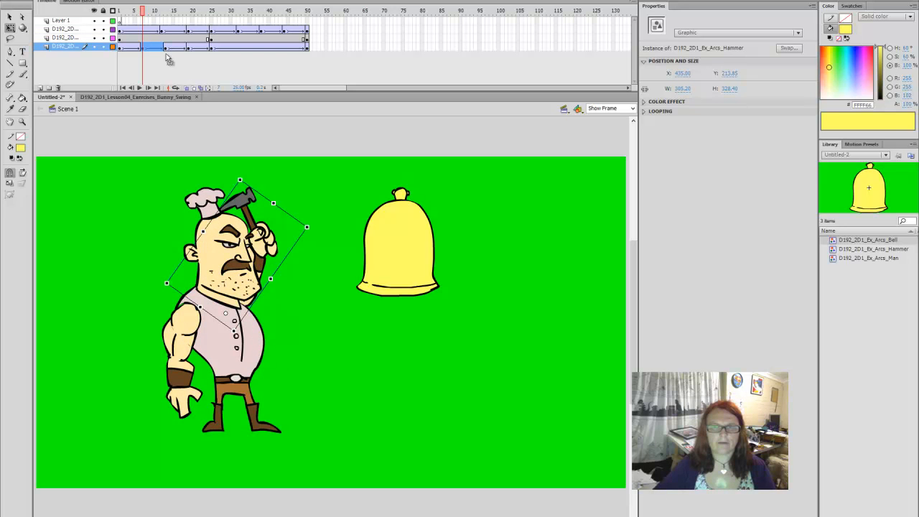
At frame 13, skew the man's body forward toward the bell and move the hammer arm forward to stay attached at the shoulder.
{"action": "left_click_drag", "start_coordinate": [145, 23], "coordinate": [162, 42]}
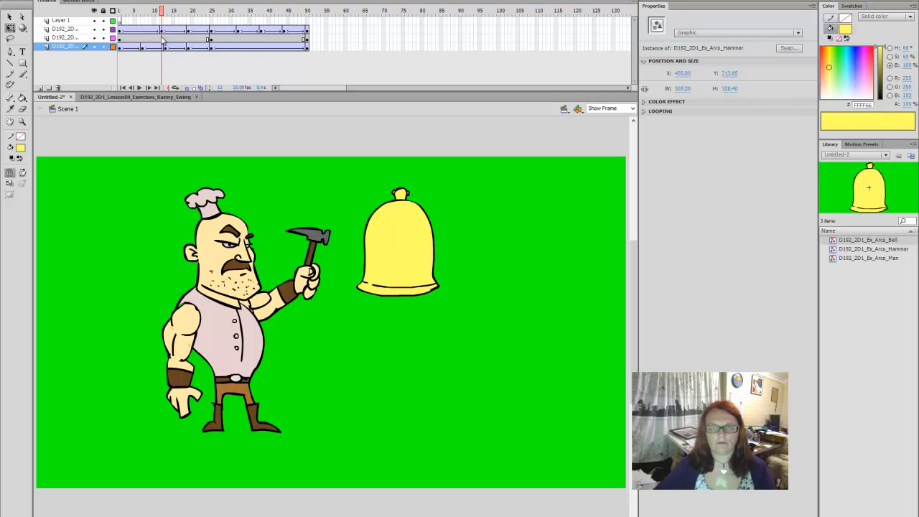
{"action": "left_click_drag", "start_coordinate": [161, 37], "coordinate": [161, 38]}
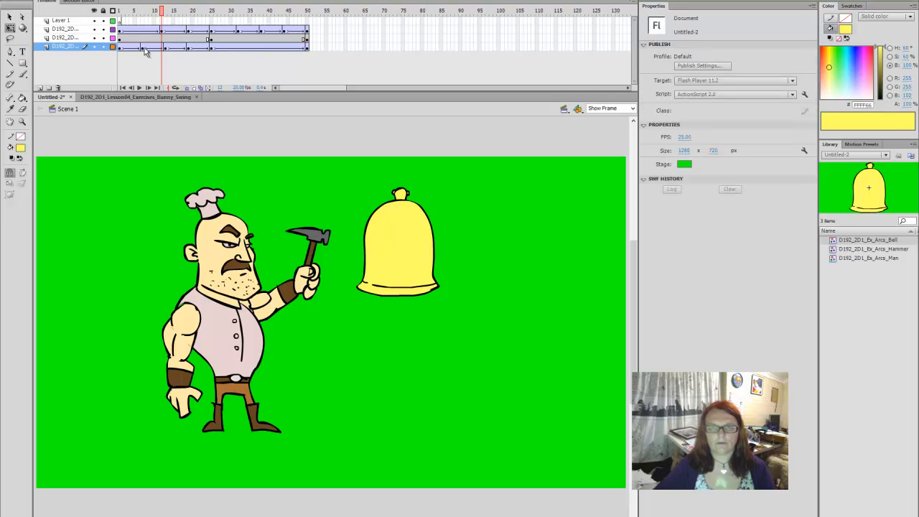
{"action": "left_click", "coordinate": [166, 48]}
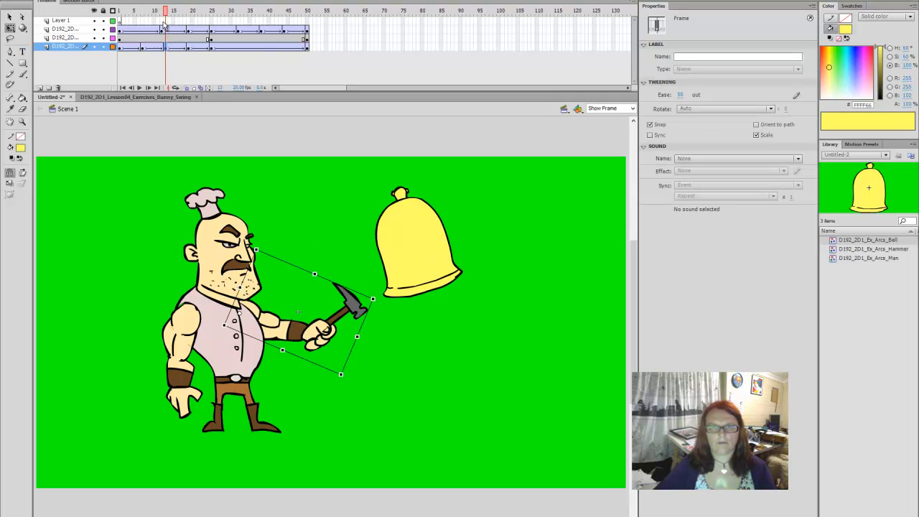
{"action": "left_click_drag", "start_coordinate": [166, 11], "coordinate": [163, 17]}
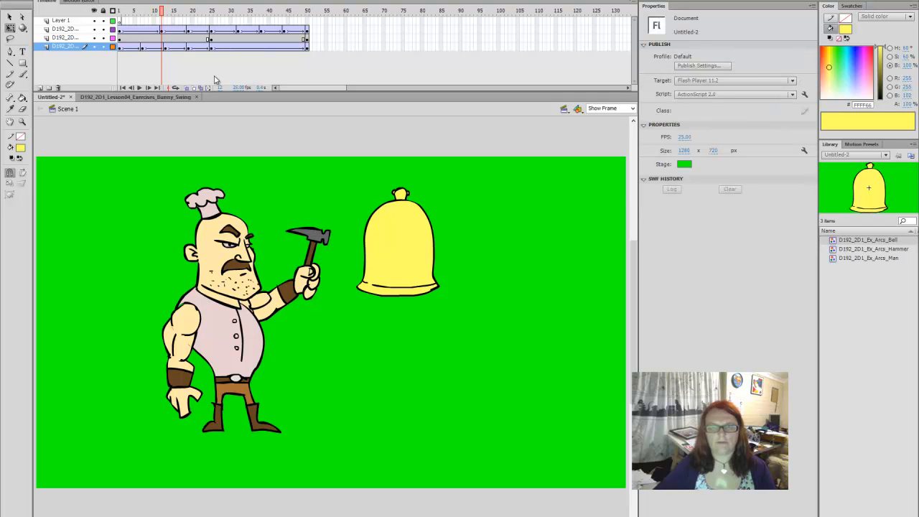
{"action": "left_click", "coordinate": [165, 48]}
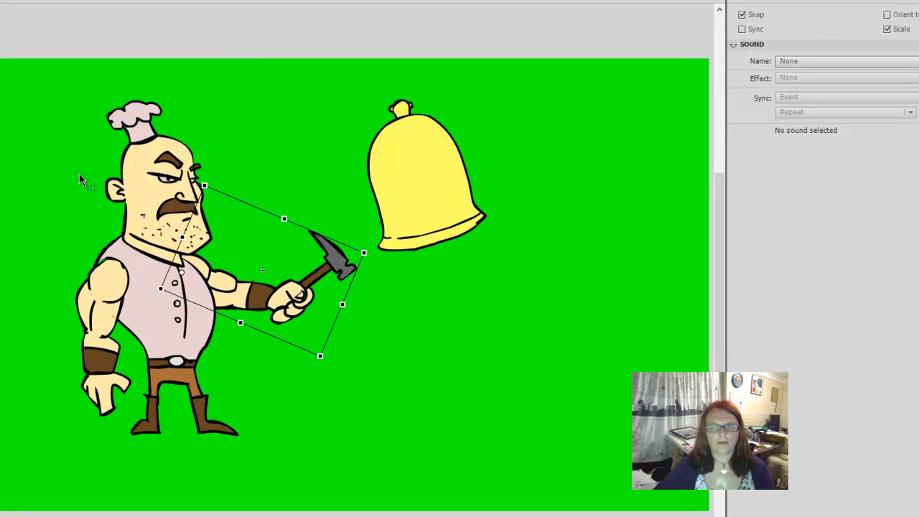
{"action": "left_click_drag", "start_coordinate": [163, 245], "coordinate": [271, 337]}
{"action": "left_click_drag", "start_coordinate": [210, 294], "coordinate": [231, 293]}
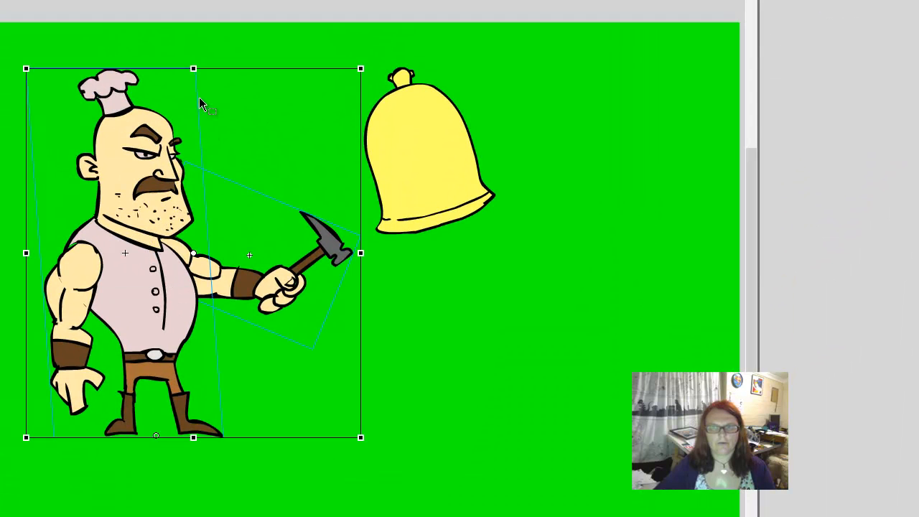
{"action": "left_click", "coordinate": [274, 159]}
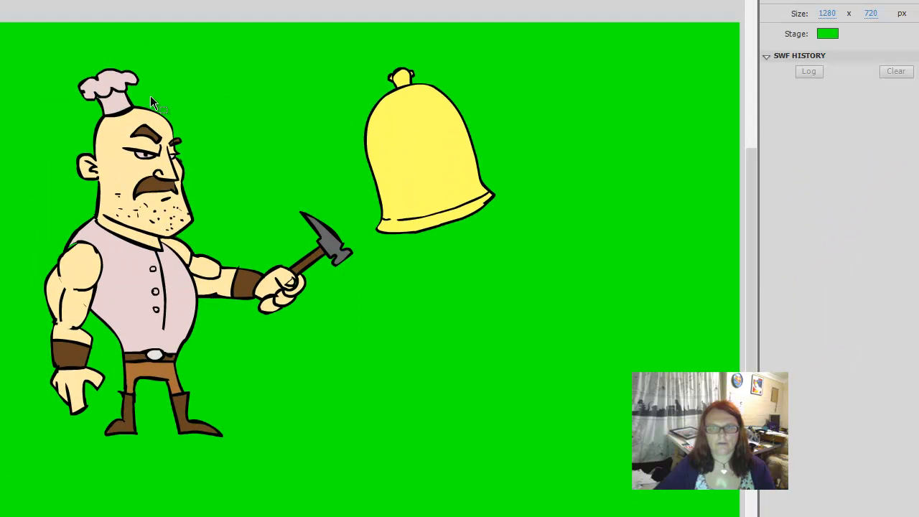
{"action": "left_click", "coordinate": [97, 143]}
{"action": "left_click_drag", "start_coordinate": [152, 67], "coordinate": [206, 78]}
{"action": "left_click_drag", "start_coordinate": [260, 289], "coordinate": [288, 291]}
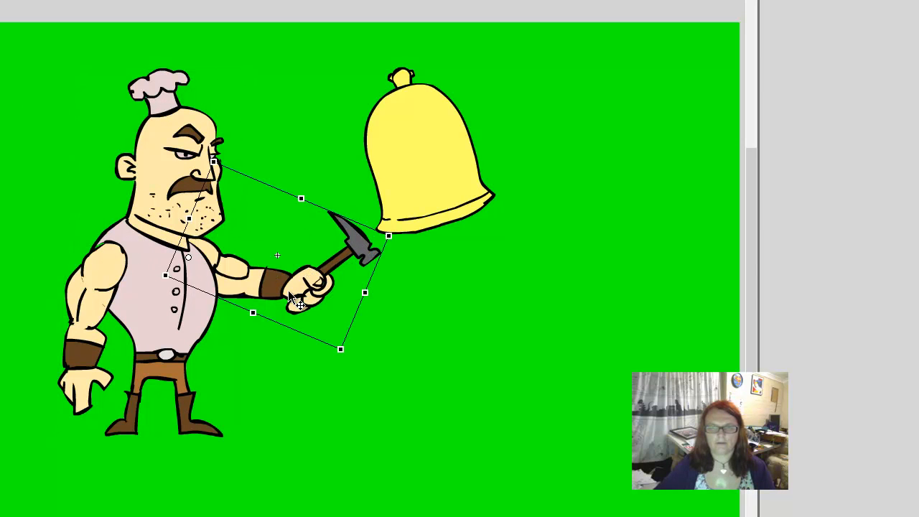
Insert keyframes on the man's body layer at frames 13 and 7, matching the hammer arm's keyframes.
{"action": "left_click_drag", "start_coordinate": [267, 45], "coordinate": [126, 107]}
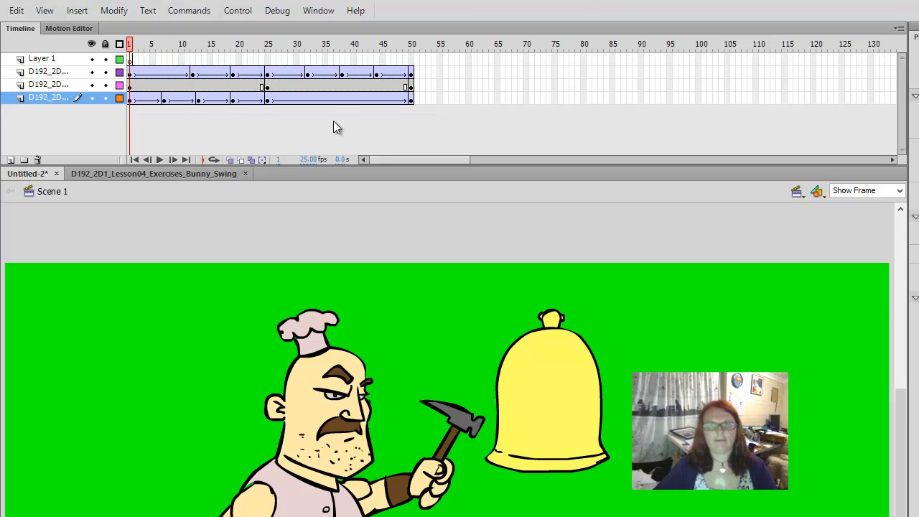
{"action": "left_click", "coordinate": [202, 99]}
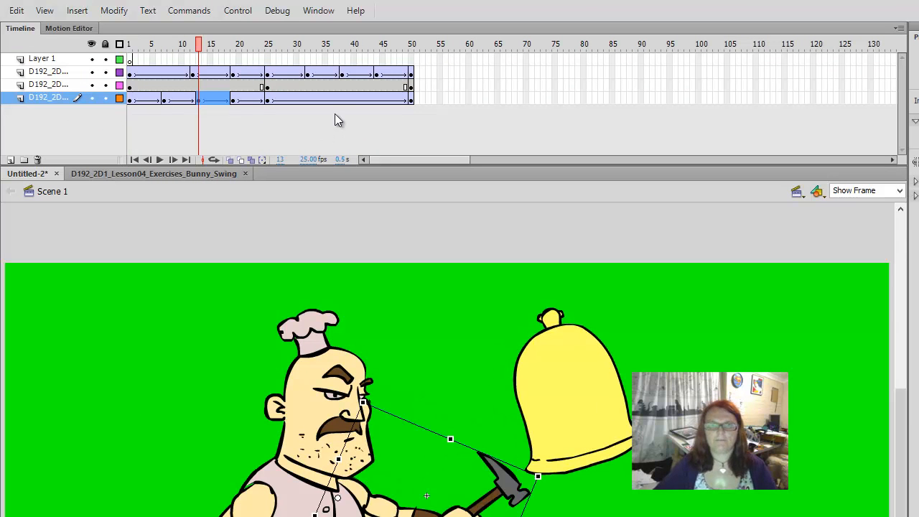
{"action": "left_click", "coordinate": [204, 88]}
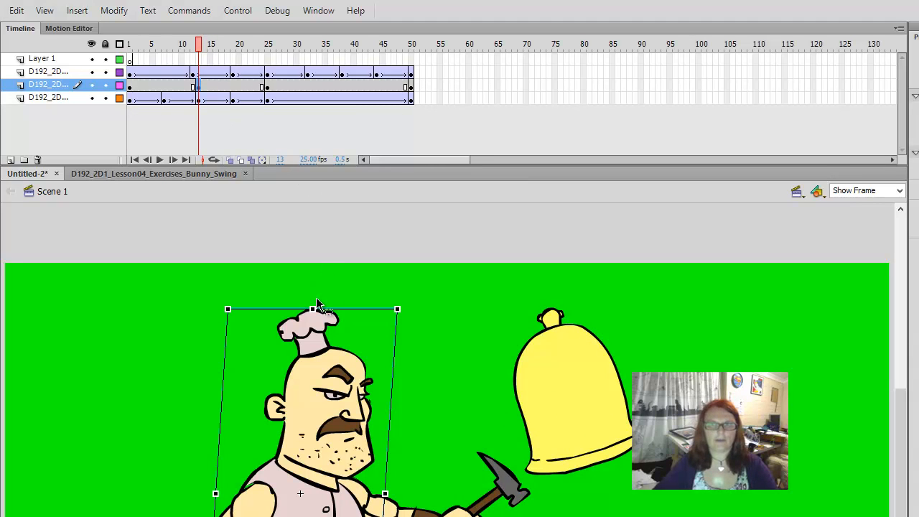
{"action": "left_click", "coordinate": [165, 91]}
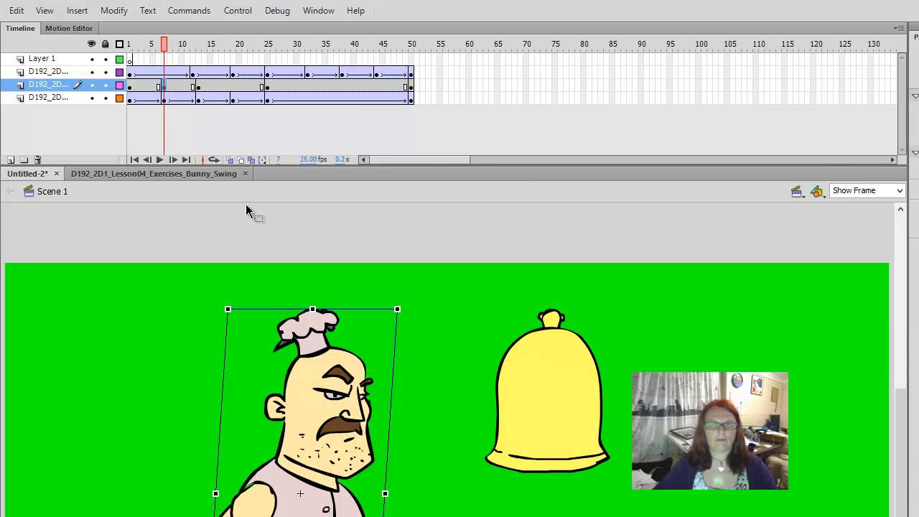
Skew the man's body backward at its frame 7 keyframe and slightly further forward at frame 13.
{"action": "left_click_drag", "start_coordinate": [344, 308], "coordinate": [276, 308]}
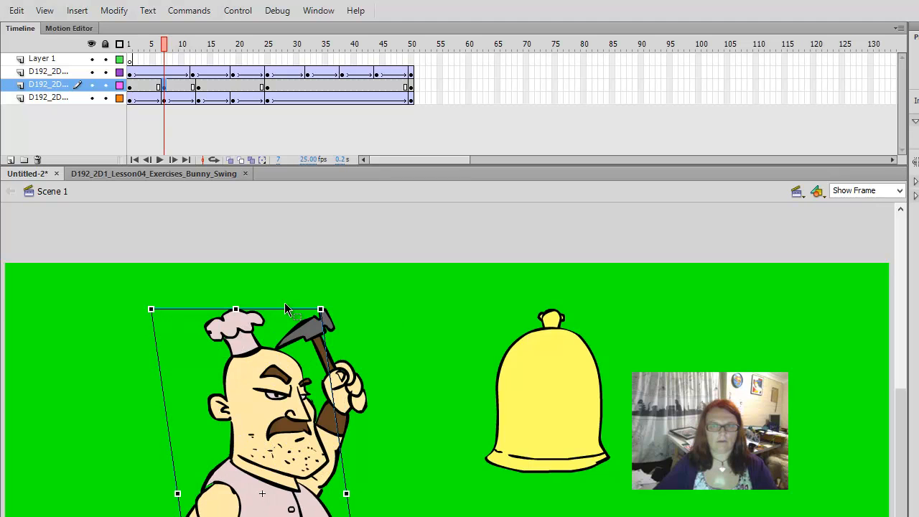
{"action": "left_click", "coordinate": [199, 87]}
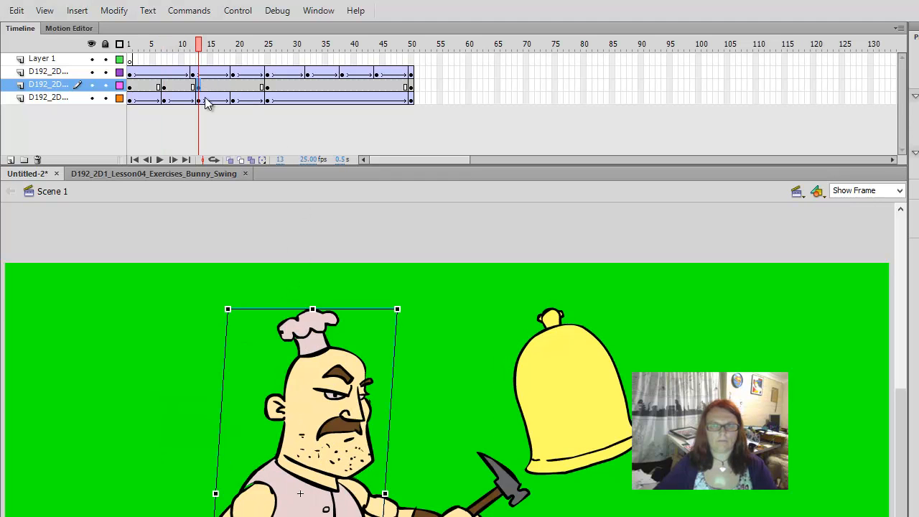
{"action": "left_click_drag", "start_coordinate": [320, 308], "coordinate": [330, 309]}
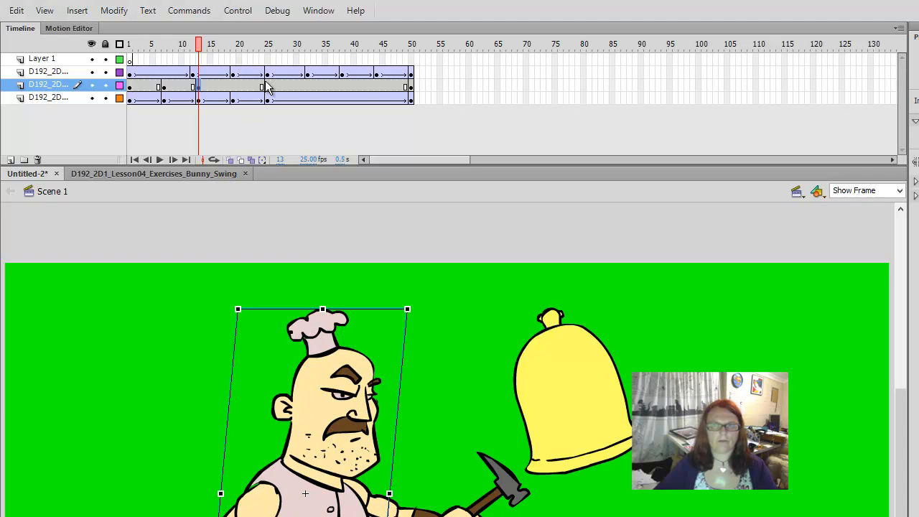
Create classic tweens across the man's body layer from frame 1 to 50, play the animation, and return to frame 1.
{"action": "left_click_drag", "start_coordinate": [131, 91], "coordinate": [411, 92]}
{"action": "right_click", "coordinate": [411, 92]}
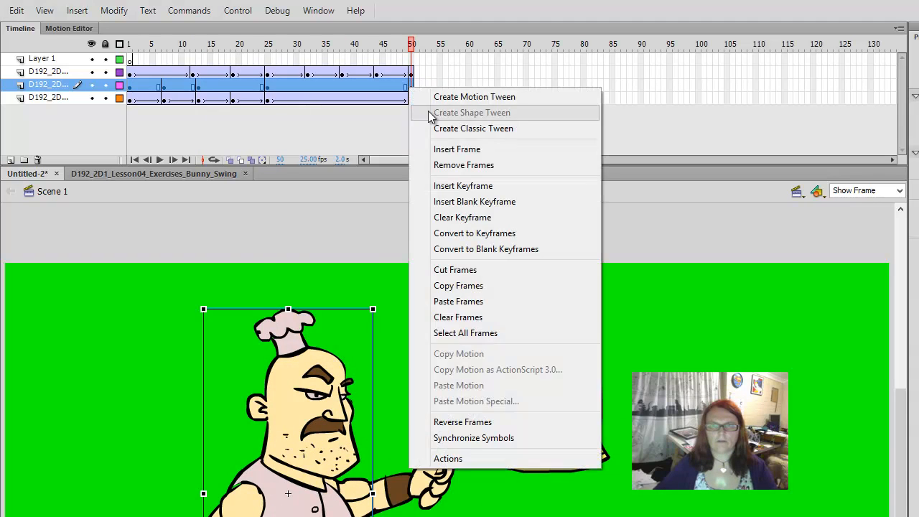
{"action": "left_click", "coordinate": [439, 129]}
{"action": "key", "text": "Return"}
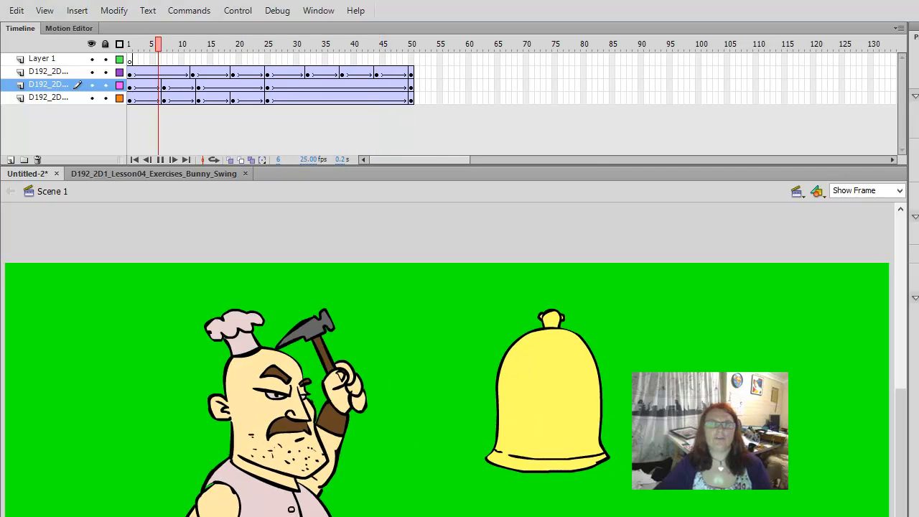
{"action": "left_click", "coordinate": [127, 46]}
{"action": "left_click_drag", "start_coordinate": [126, 55], "coordinate": [127, 99]}
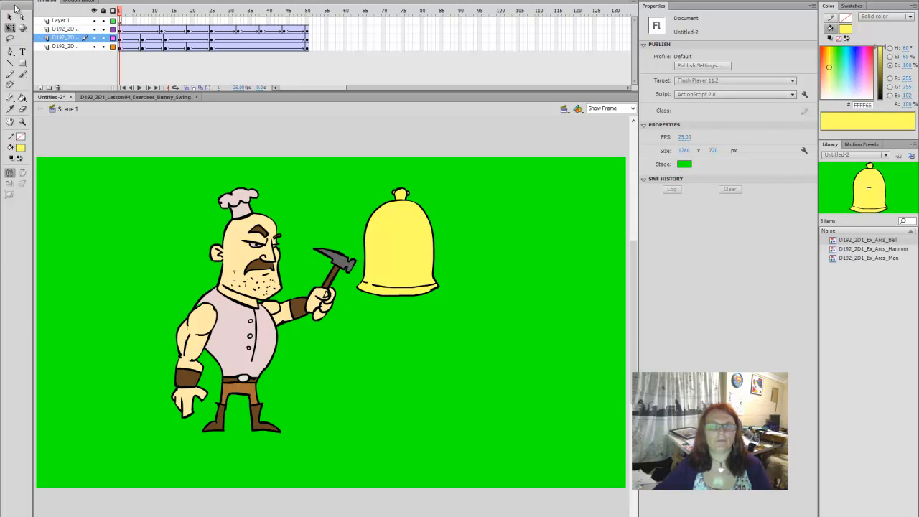
Create a new blank document and choose the Brush tool for sketching.
{"action": "left_click", "coordinate": [26, 0]}
{"action": "left_click", "coordinate": [30, 2]}
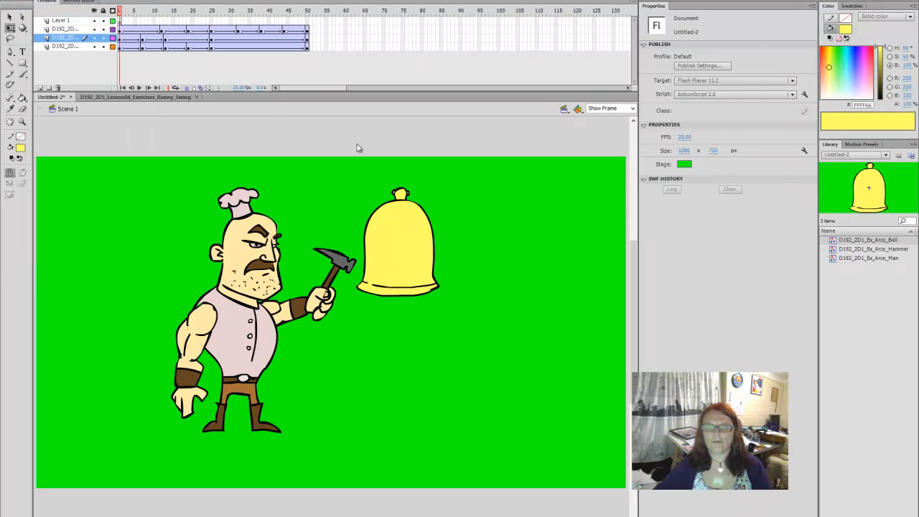
{"action": "left_click", "coordinate": [574, 365]}
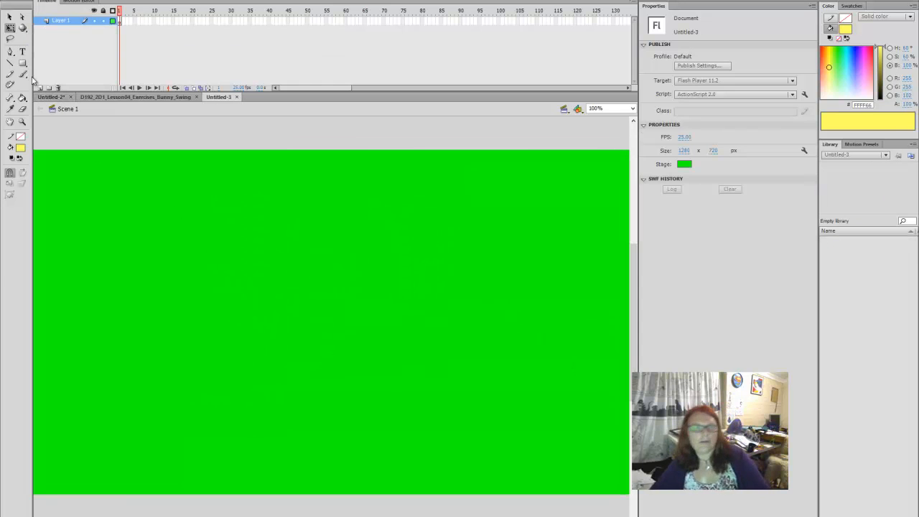
{"action": "left_click", "coordinate": [22, 74]}
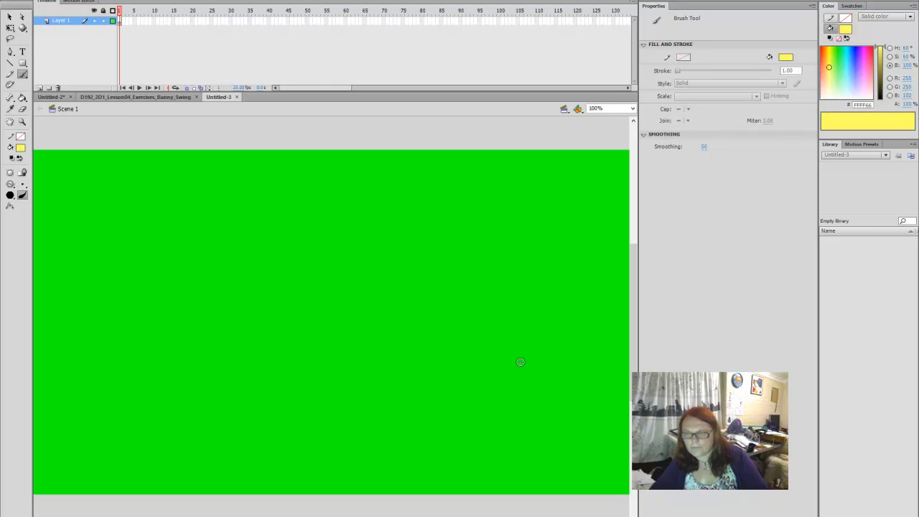
{"action": "left_click_drag", "start_coordinate": [481, 358], "coordinate": [472, 350]}
{"action": "key", "text": "ctrl+z"}
{"action": "key", "text": "ctrl+z"}
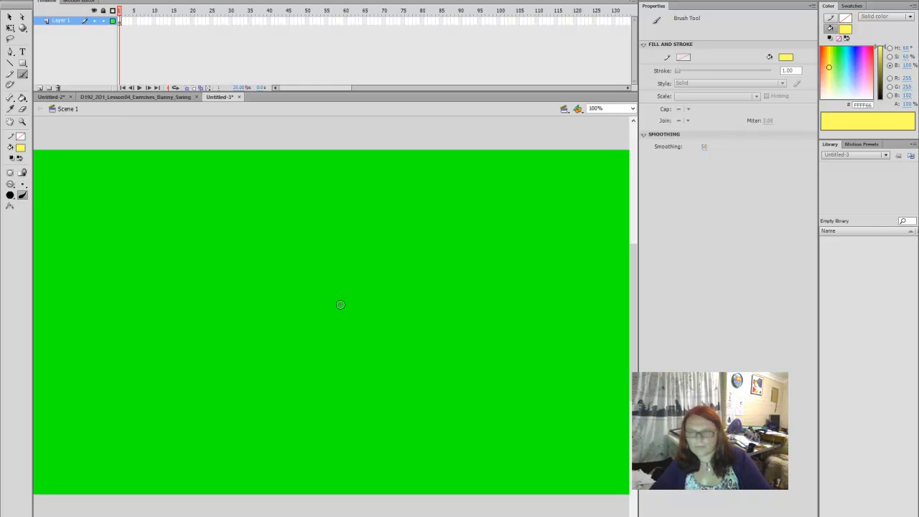
Set the fill to black and sketch a square box hanging from a triangular sling and a short cable with a round pivot dot.
{"action": "left_click", "coordinate": [22, 148]}
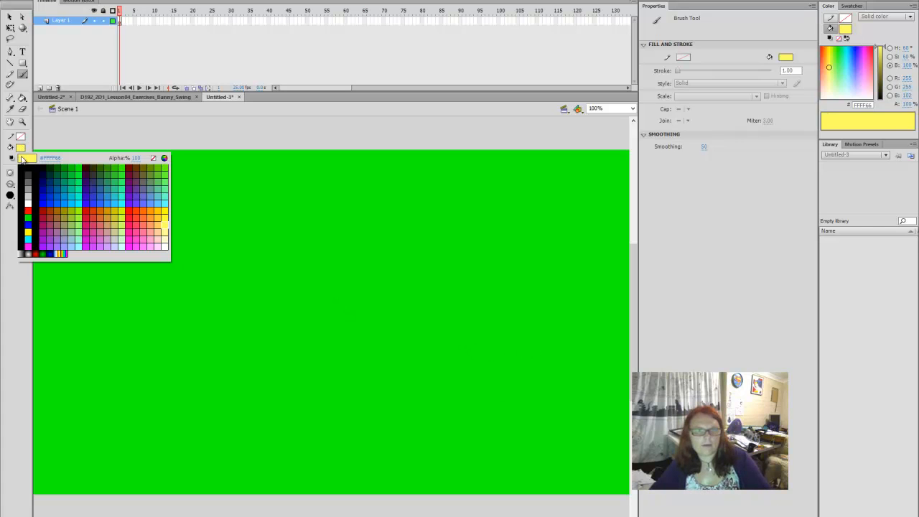
{"action": "left_click", "coordinate": [22, 165]}
{"action": "mouse_move", "coordinate": [477, 368]}
{"action": "left_mouse_down"}
{"action": "mouse_move", "coordinate": [429, 365]}
{"action": "mouse_move", "coordinate": [417, 439]}
{"action": "left_mouse_up"}
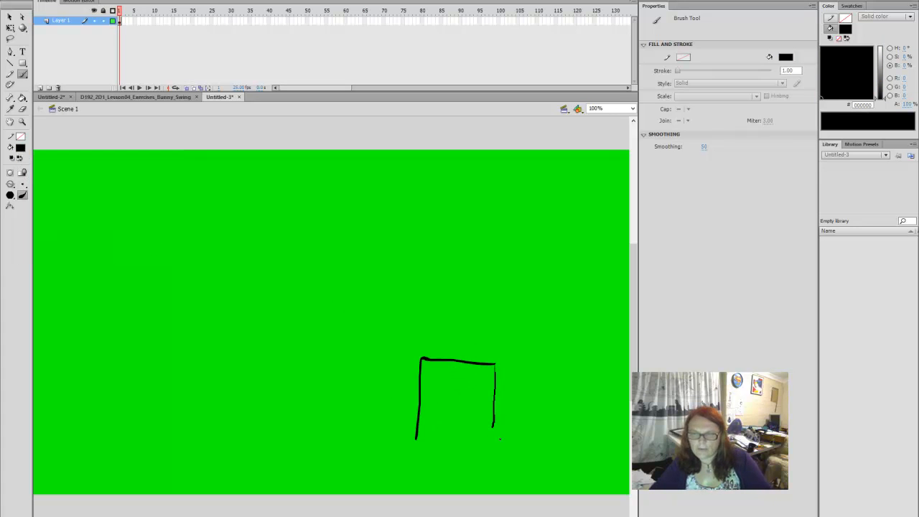
{"action": "left_click_drag", "start_coordinate": [485, 362], "coordinate": [455, 321]}
{"action": "left_click_drag", "start_coordinate": [429, 358], "coordinate": [456, 321]}
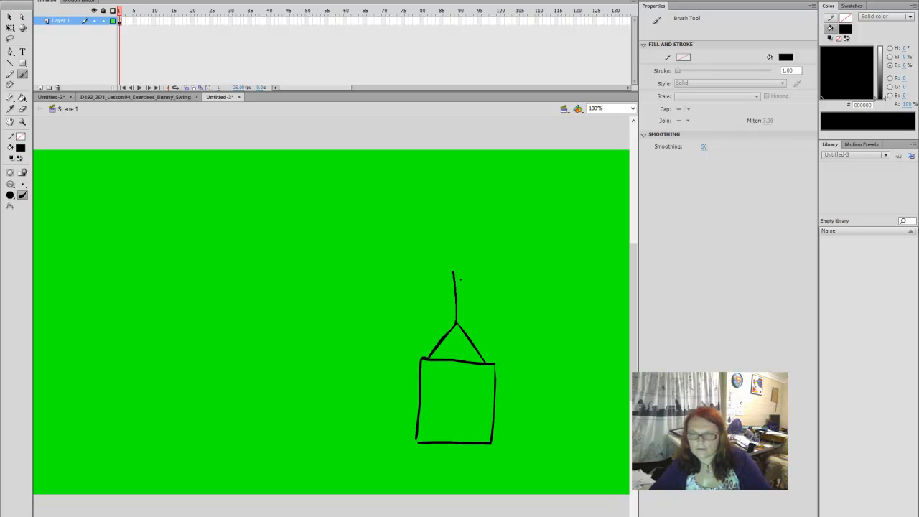
{"action": "left_click", "coordinate": [455, 270]}
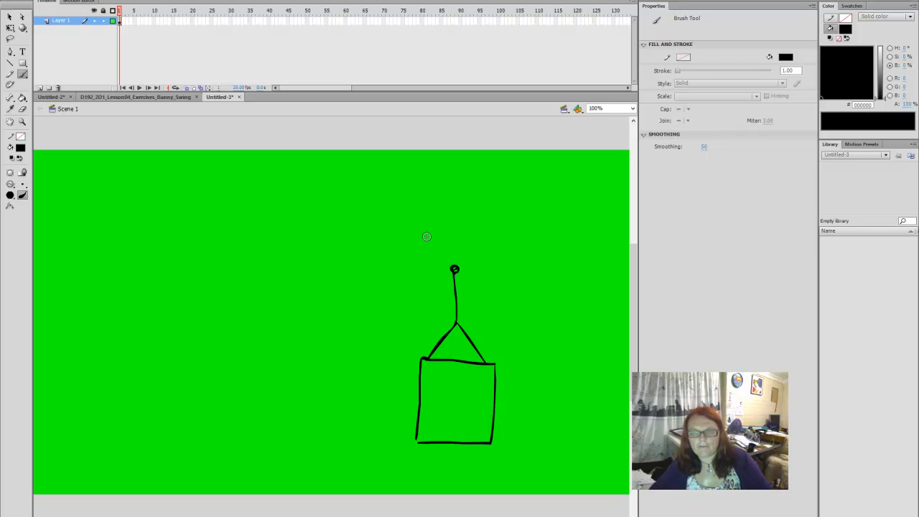
{"action": "left_click_drag", "start_coordinate": [442, 235], "coordinate": [162, 231]}
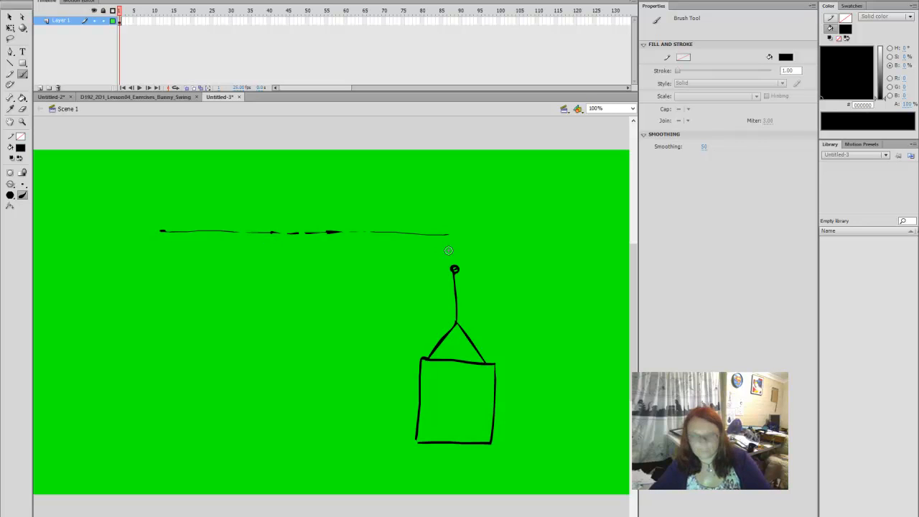
{"action": "key", "text": "ctrl+z"}
{"action": "key", "text": "ctrl+z"}
{"action": "key", "text": "ctrl+z"}
{"action": "key", "text": "ctrl+z"}
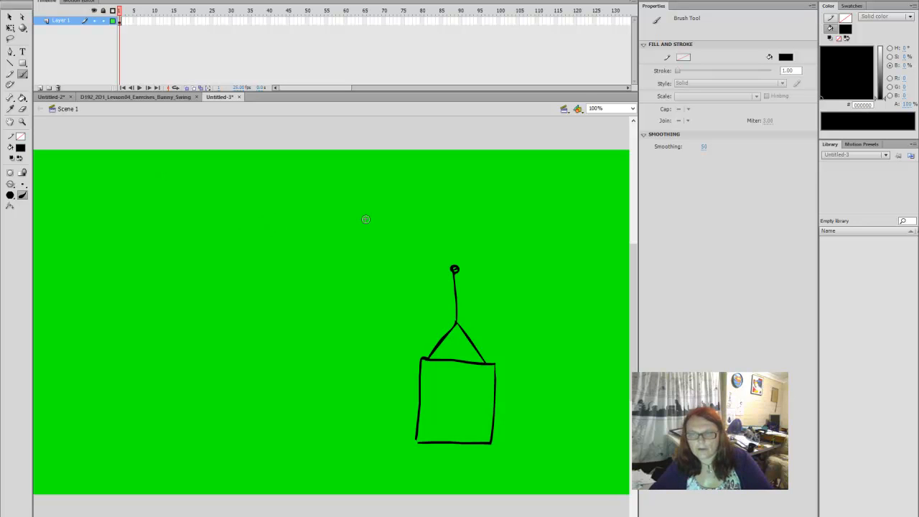
Sketch a long rounded arm above the box and a square cab on a flat base at lower left, marking the joints with Xs.
{"action": "left_click_drag", "start_coordinate": [450, 220], "coordinate": [239, 212]}
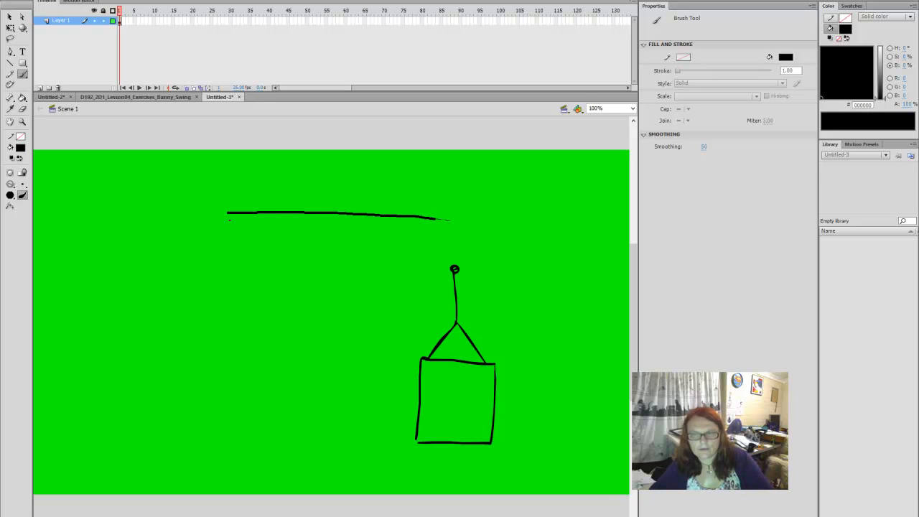
{"action": "left_click_drag", "start_coordinate": [150, 240], "coordinate": [407, 248]}
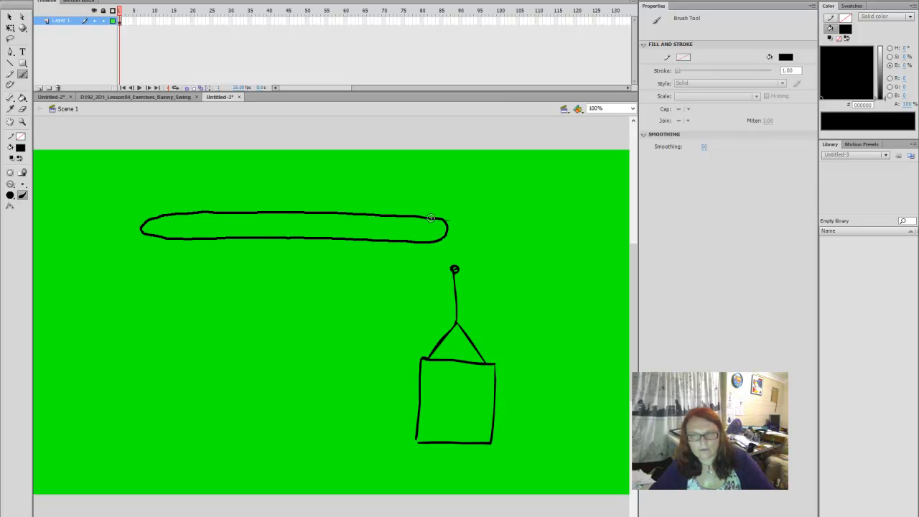
{"action": "mouse_move", "coordinate": [206, 318]}
{"action": "left_mouse_down"}
{"action": "mouse_move", "coordinate": [82, 318]}
{"action": "mouse_move", "coordinate": [87, 402]}
{"action": "left_mouse_up"}
{"action": "mouse_move", "coordinate": [196, 322]}
{"action": "left_mouse_down"}
{"action": "mouse_move", "coordinate": [203, 388]}
{"action": "mouse_move", "coordinate": [93, 408]}
{"action": "mouse_move", "coordinate": [89, 395]}
{"action": "left_mouse_up"}
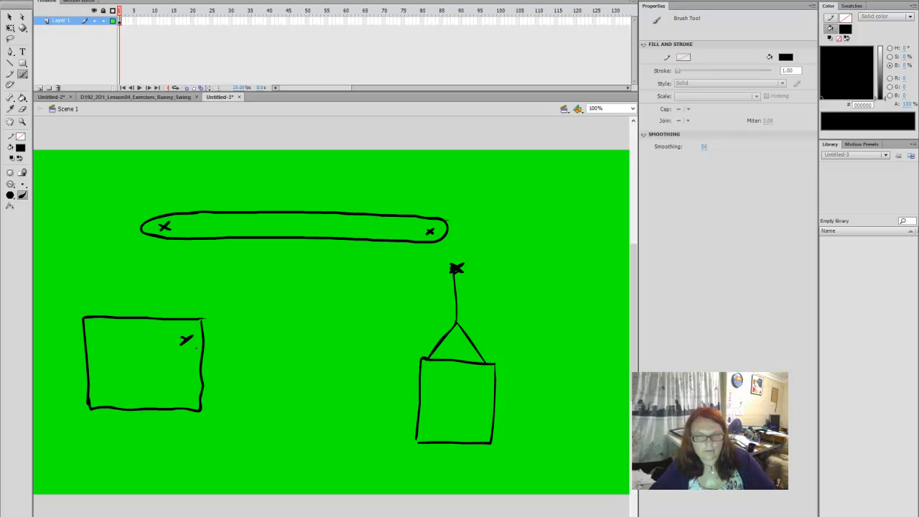
{"action": "mouse_move", "coordinate": [109, 424]}
{"action": "left_mouse_down"}
{"action": "mouse_move", "coordinate": [177, 422]}
{"action": "mouse_move", "coordinate": [223, 444]}
{"action": "mouse_move", "coordinate": [104, 441]}
{"action": "mouse_move", "coordinate": [83, 417]}
{"action": "left_mouse_up"}
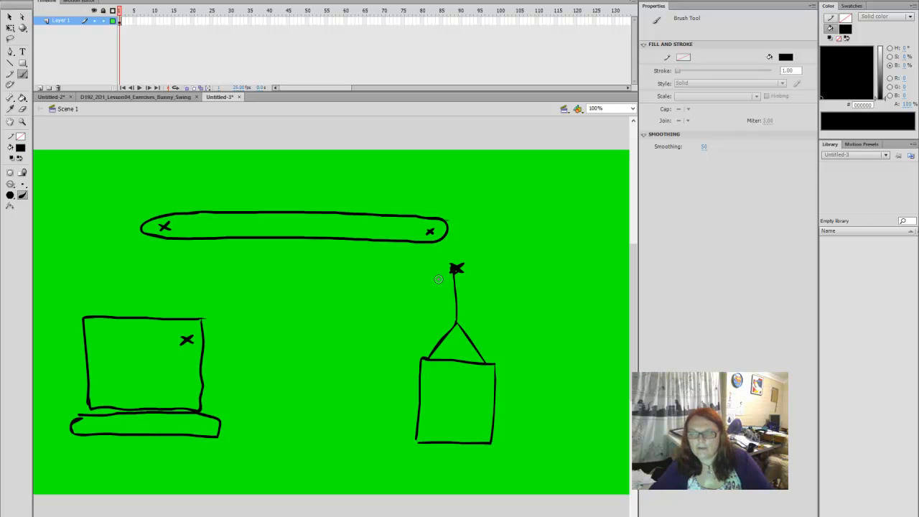
Draw arrows from the hanging box up to the arm, from the arm down to the cab, and a long rightward one above the arm.
{"action": "left_click_drag", "start_coordinate": [430, 257], "coordinate": [446, 297]}
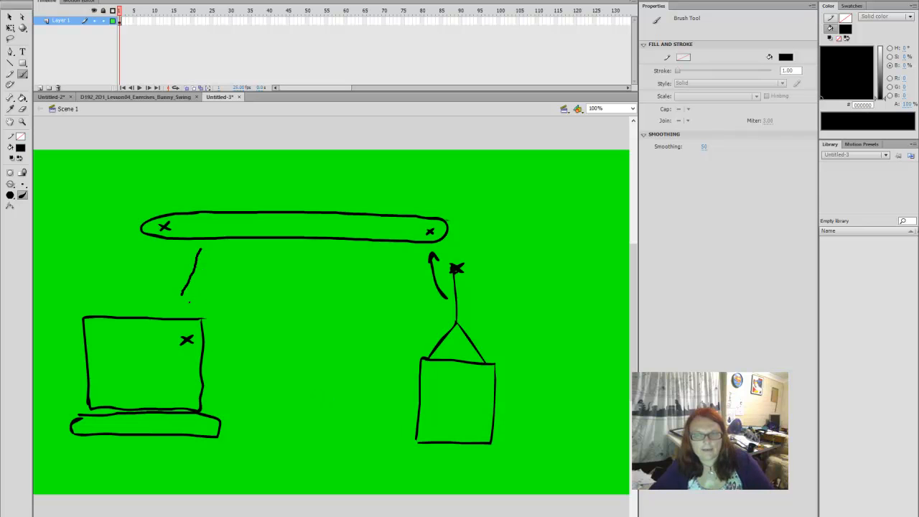
{"action": "left_click_drag", "start_coordinate": [191, 285], "coordinate": [180, 302]}
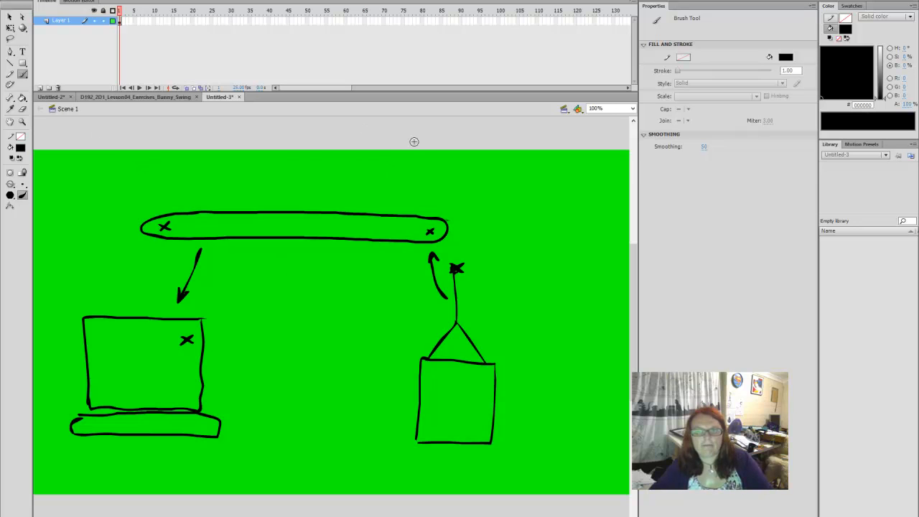
{"action": "mouse_move", "coordinate": [89, 169]}
{"action": "left_mouse_down"}
{"action": "mouse_move", "coordinate": [198, 185]}
{"action": "mouse_move", "coordinate": [368, 172]}
{"action": "left_mouse_up"}
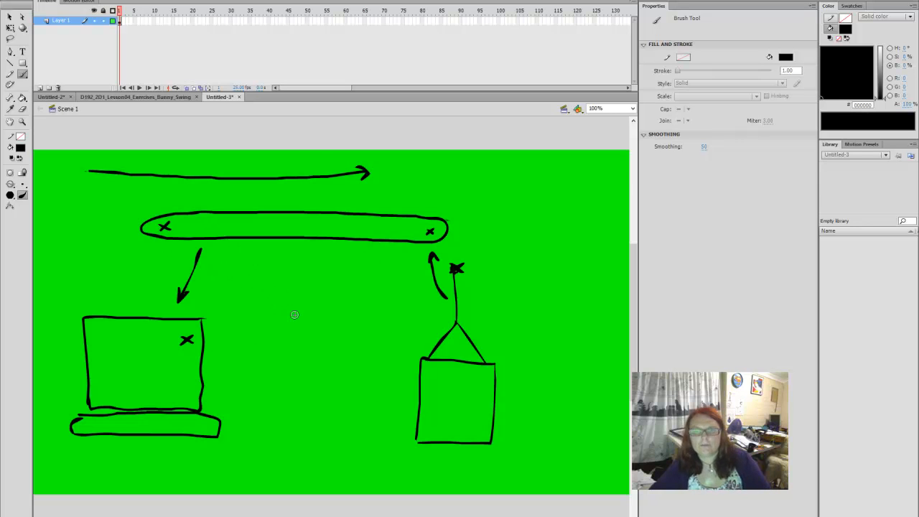
Draw nested outlines around the hanging box, around the box and arm together, and around the whole machine including the cab.
{"action": "mouse_move", "coordinate": [466, 257]}
{"action": "left_mouse_down"}
{"action": "mouse_move", "coordinate": [522, 329]}
{"action": "mouse_move", "coordinate": [485, 436]}
{"action": "mouse_move", "coordinate": [382, 429]}
{"action": "mouse_move", "coordinate": [374, 335]}
{"action": "mouse_move", "coordinate": [392, 291]}
{"action": "left_mouse_up"}
{"action": "mouse_move", "coordinate": [117, 207]}
{"action": "left_mouse_down"}
{"action": "mouse_move", "coordinate": [245, 189]}
{"action": "mouse_move", "coordinate": [424, 206]}
{"action": "mouse_move", "coordinate": [492, 242]}
{"action": "mouse_move", "coordinate": [526, 276]}
{"action": "mouse_move", "coordinate": [554, 340]}
{"action": "mouse_move", "coordinate": [550, 403]}
{"action": "mouse_move", "coordinate": [503, 461]}
{"action": "mouse_move", "coordinate": [439, 480]}
{"action": "mouse_move", "coordinate": [356, 455]}
{"action": "mouse_move", "coordinate": [276, 352]}
{"action": "mouse_move", "coordinate": [241, 331]}
{"action": "mouse_move", "coordinate": [156, 310]}
{"action": "mouse_move", "coordinate": [122, 260]}
{"action": "mouse_move", "coordinate": [124, 205]}
{"action": "left_mouse_up"}
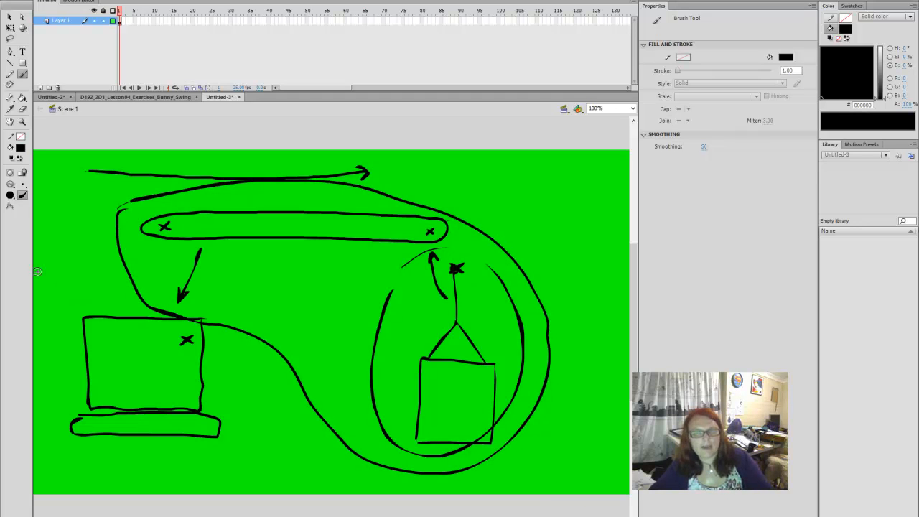
{"action": "mouse_move", "coordinate": [49, 225]}
{"action": "left_mouse_down"}
{"action": "mouse_move", "coordinate": [161, 168]}
{"action": "mouse_move", "coordinate": [274, 157]}
{"action": "mouse_move", "coordinate": [369, 176]}
{"action": "mouse_move", "coordinate": [503, 230]}
{"action": "mouse_move", "coordinate": [556, 281]}
{"action": "mouse_move", "coordinate": [589, 373]}
{"action": "mouse_move", "coordinate": [568, 428]}
{"action": "mouse_move", "coordinate": [520, 478]}
{"action": "mouse_move", "coordinate": [440, 490]}
{"action": "mouse_move", "coordinate": [165, 474]}
{"action": "mouse_move", "coordinate": [100, 447]}
{"action": "mouse_move", "coordinate": [63, 413]}
{"action": "mouse_move", "coordinate": [43, 375]}
{"action": "mouse_move", "coordinate": [35, 320]}
{"action": "mouse_move", "coordinate": [49, 260]}
{"action": "left_mouse_up"}
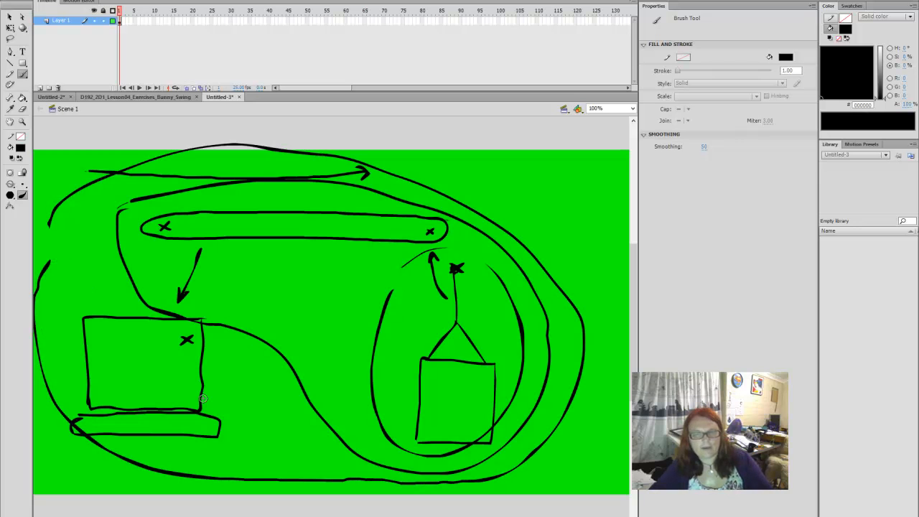
Mark the centres of the cab and the arm with Xs and draw a small curved arrow toward the hanging box's sling.
{"action": "left_click_drag", "start_coordinate": [180, 353], "coordinate": [161, 369]}
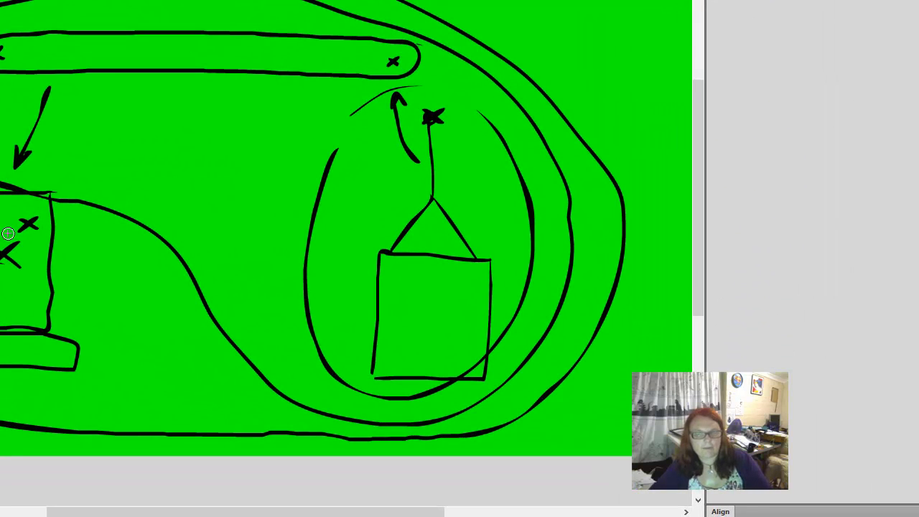
{"action": "mouse_move", "coordinate": [185, 50]}
{"action": "left_mouse_down"}
{"action": "mouse_move", "coordinate": [205, 61]}
{"action": "mouse_move", "coordinate": [188, 63]}
{"action": "left_mouse_up"}
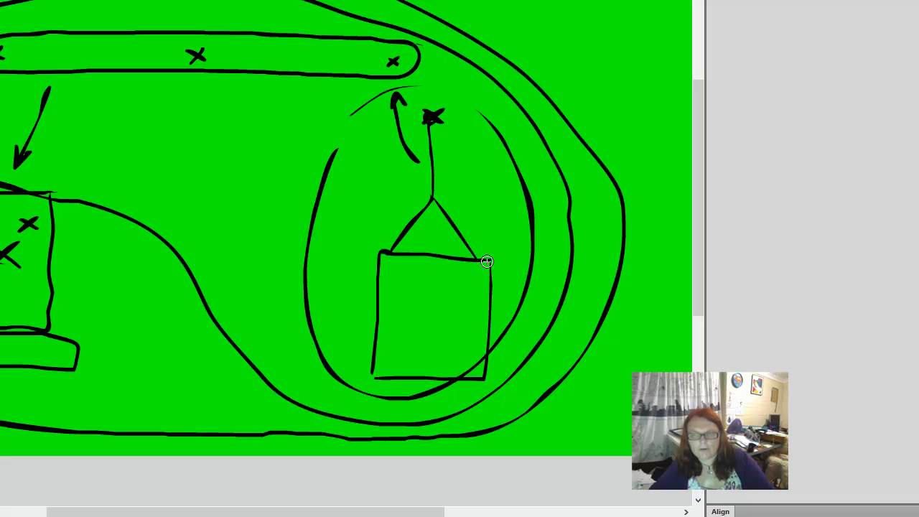
{"action": "left_click_drag", "start_coordinate": [366, 192], "coordinate": [388, 233]}
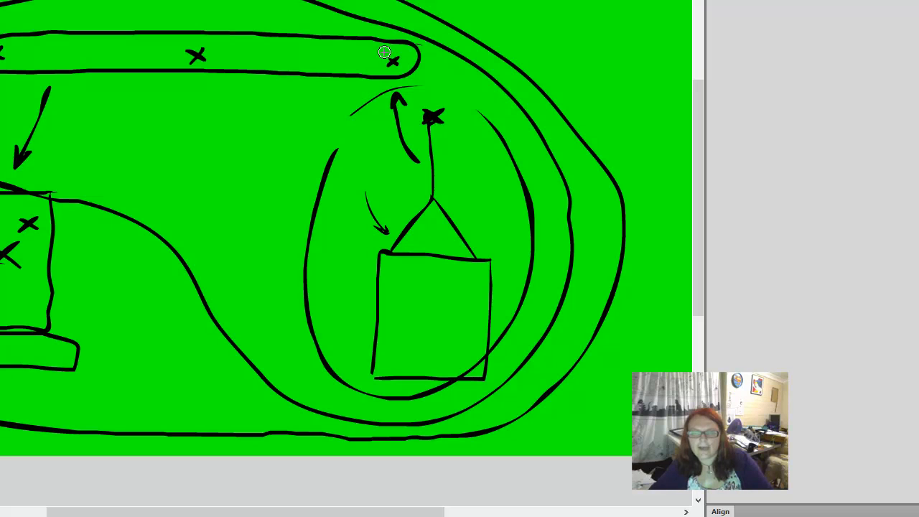